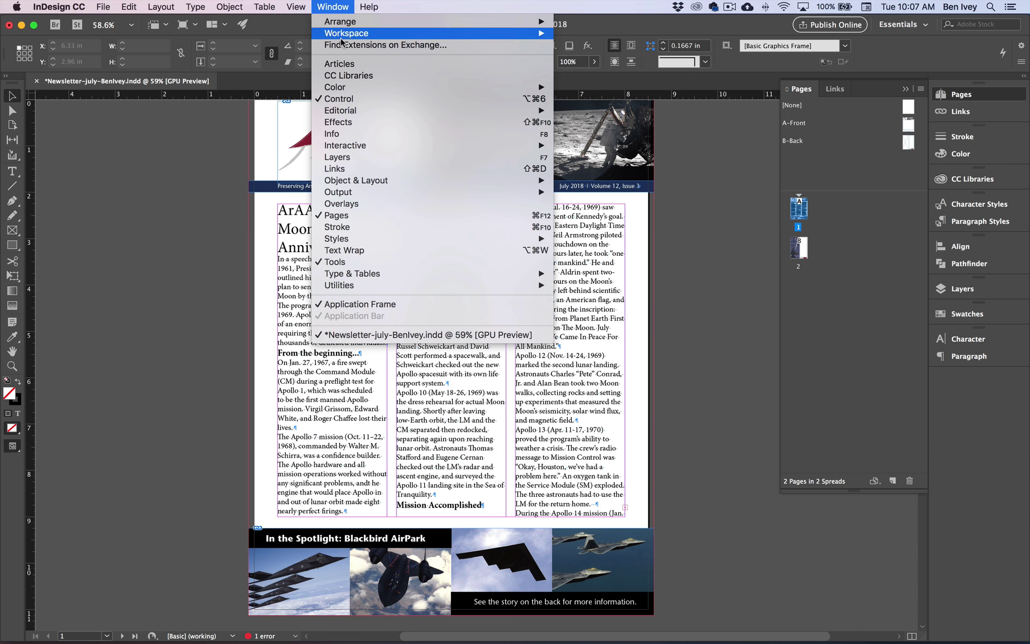
Display the document's paragraph styles, lengthen the list to show every style, and check which character styles are available
{"action": "mouse_move", "coordinate": [442, 238]}
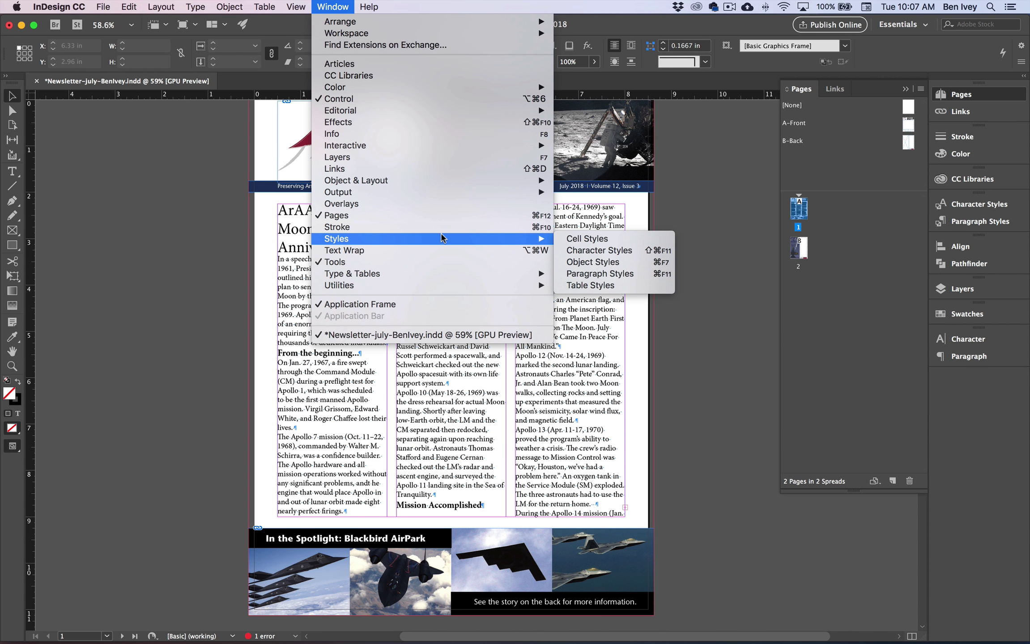
{"action": "left_click", "coordinate": [640, 273]}
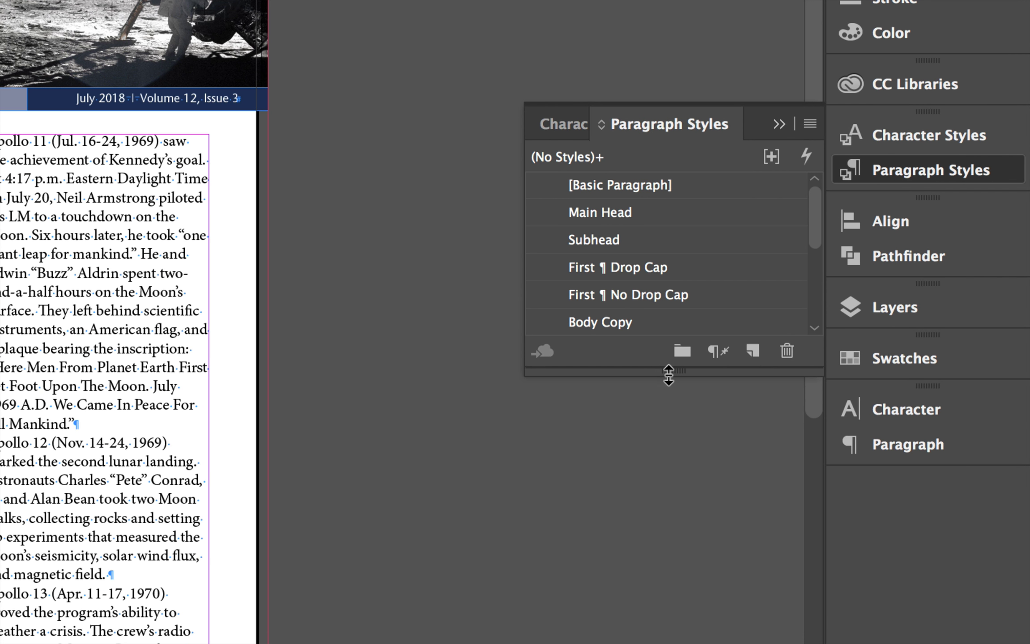
{"action": "left_click_drag", "start_coordinate": [669, 375], "coordinate": [677, 594]}
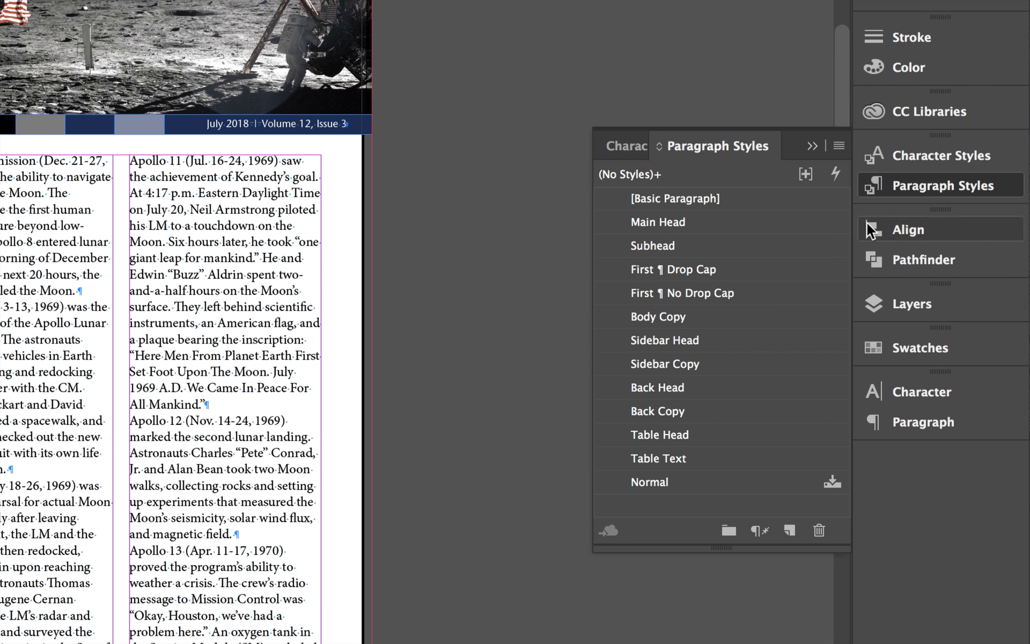
{"action": "left_click", "coordinate": [924, 155]}
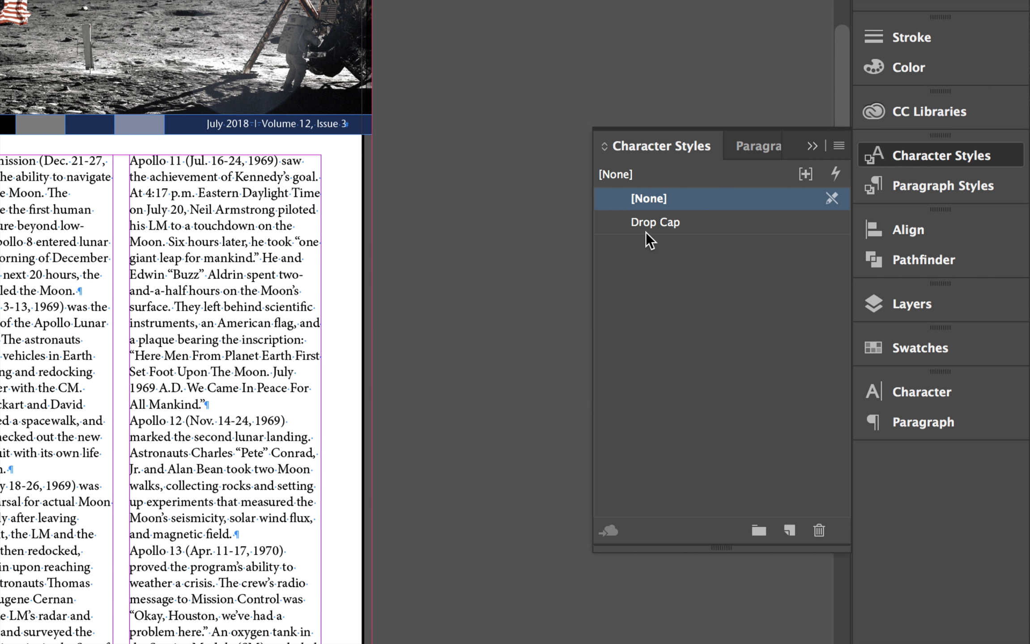
{"action": "left_click", "coordinate": [910, 189]}
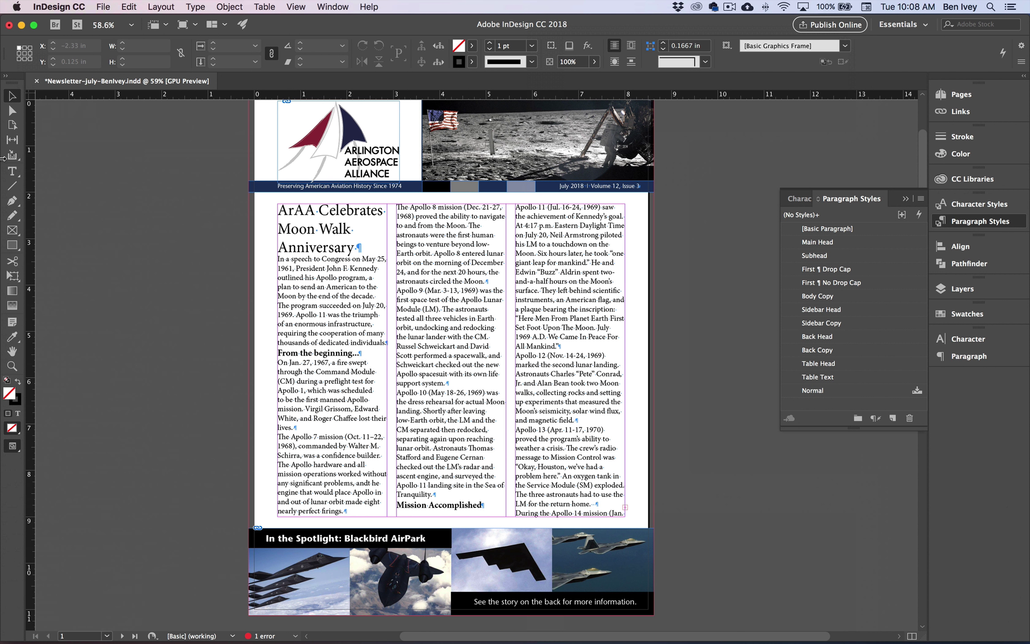
Apply the Main Head style to the "ArAA Celebrates Moon Walk Anniversary" headline and First ¶ Drop Cap to the article's opening paragraph
{"action": "left_click", "coordinate": [12, 171]}
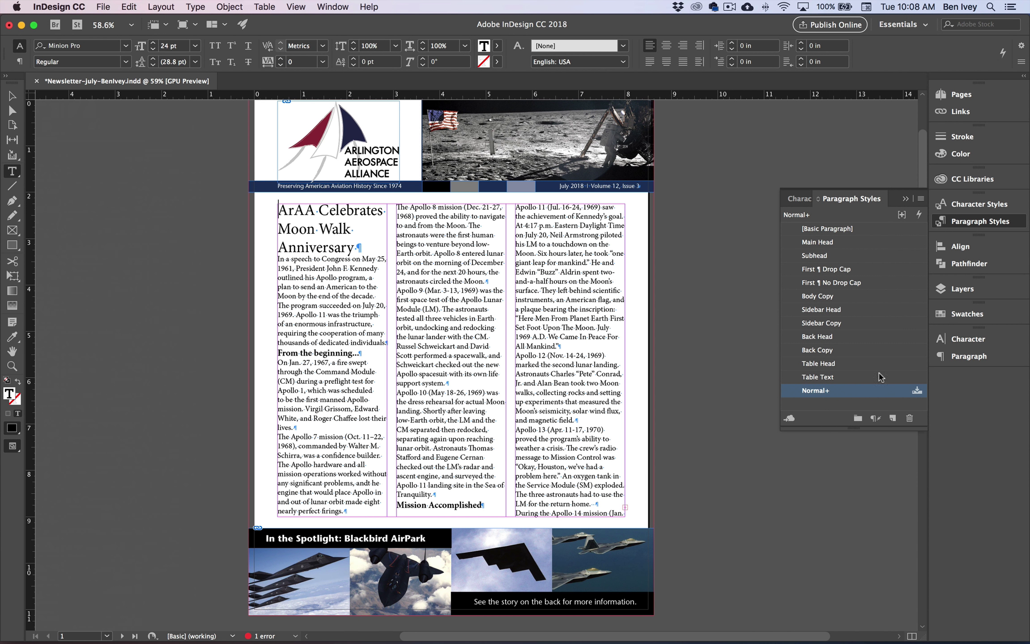
{"action": "left_click_drag", "start_coordinate": [296, 217], "coordinate": [316, 232]}
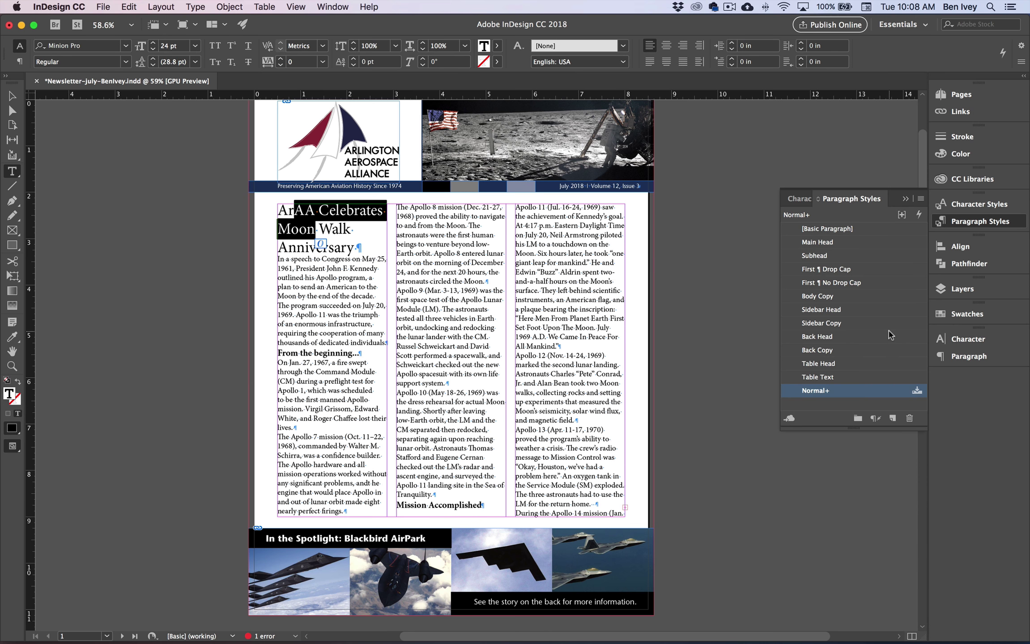
{"action": "left_click", "coordinate": [852, 244]}
{"action": "left_click", "coordinate": [344, 247]}
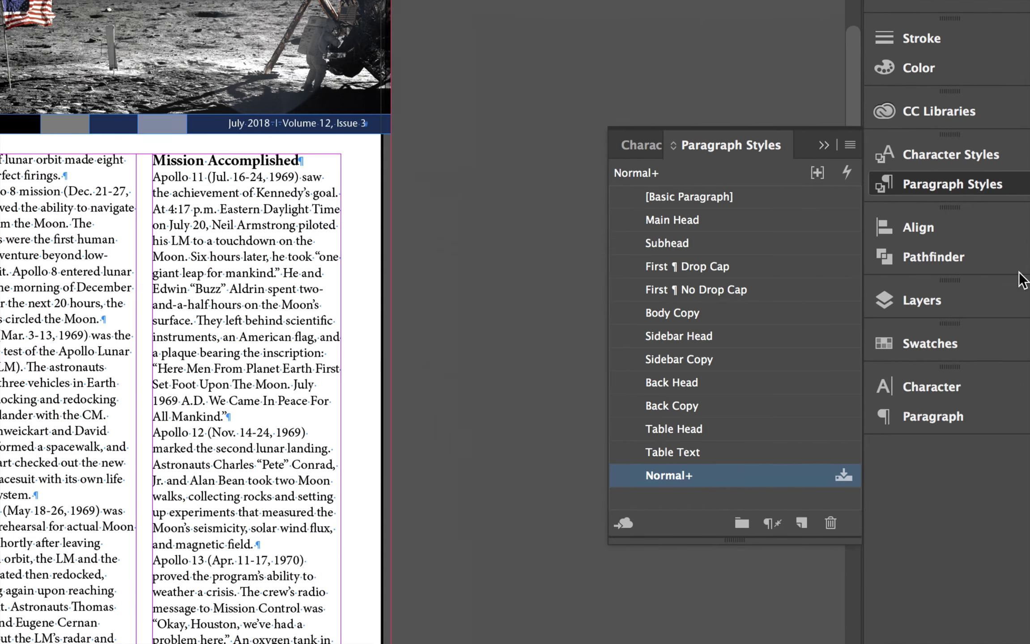
{"action": "left_click", "coordinate": [708, 268]}
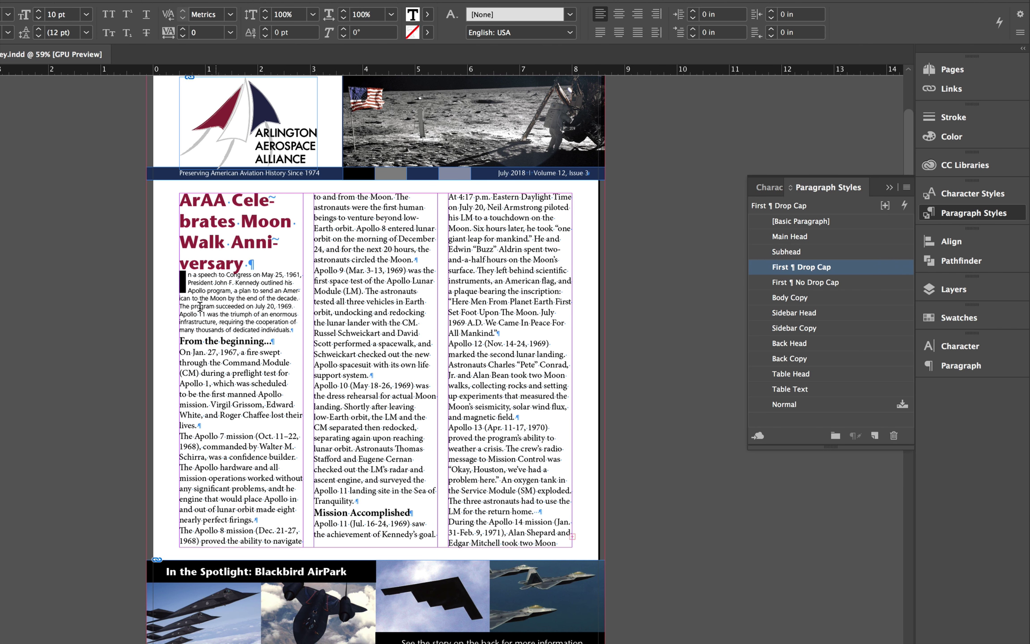
Apply the Subhead style to "From the beginning..." and First ¶ No Drop Cap to the paragraph directly beneath it
{"action": "left_click", "coordinate": [181, 341]}
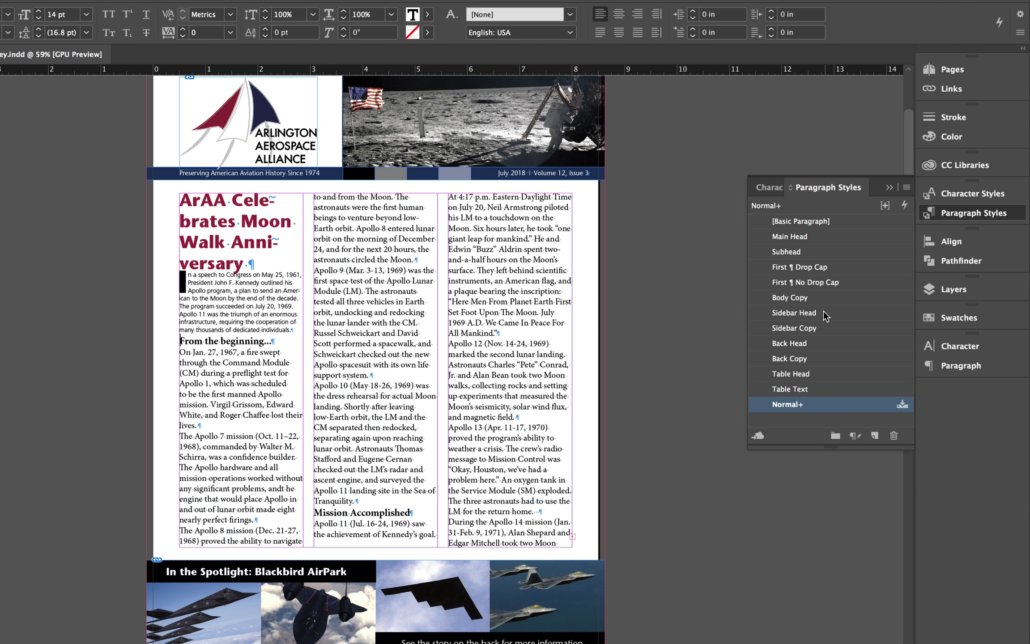
{"action": "left_click", "coordinate": [794, 252]}
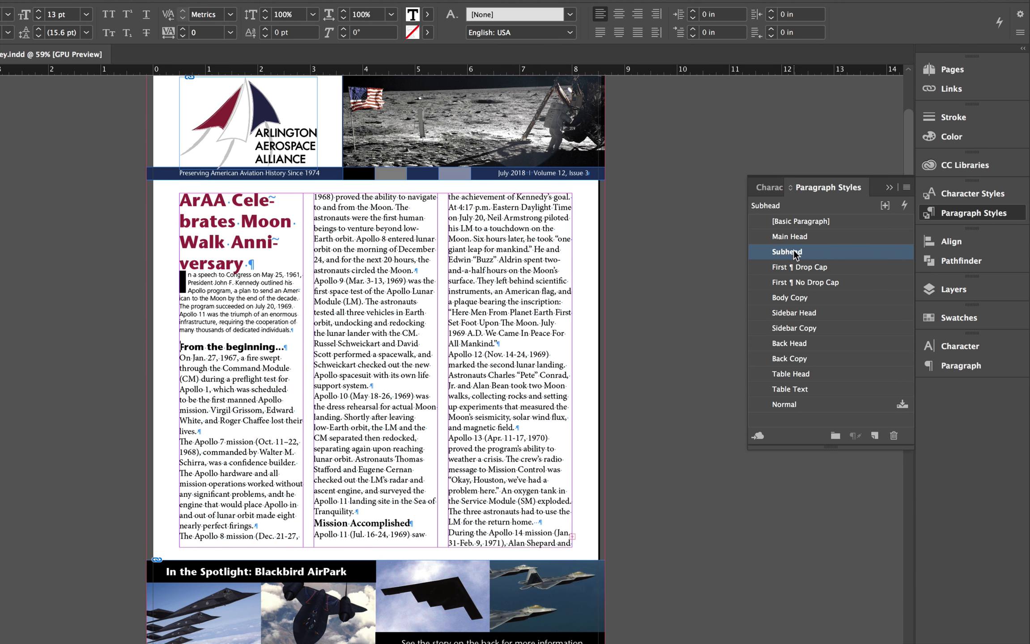
{"action": "left_click", "coordinate": [182, 357]}
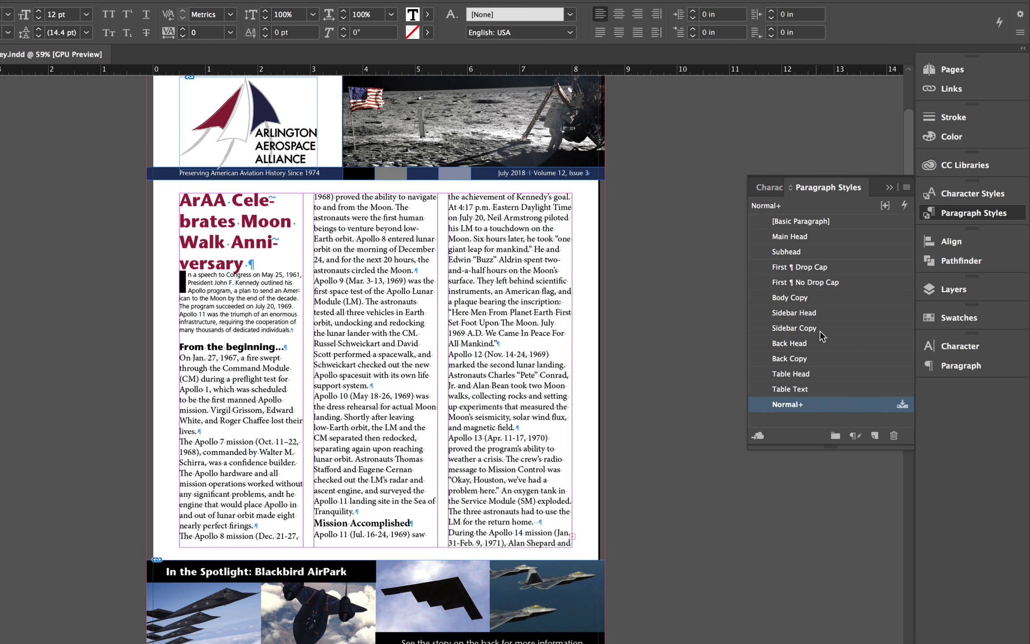
{"action": "left_click", "coordinate": [850, 283]}
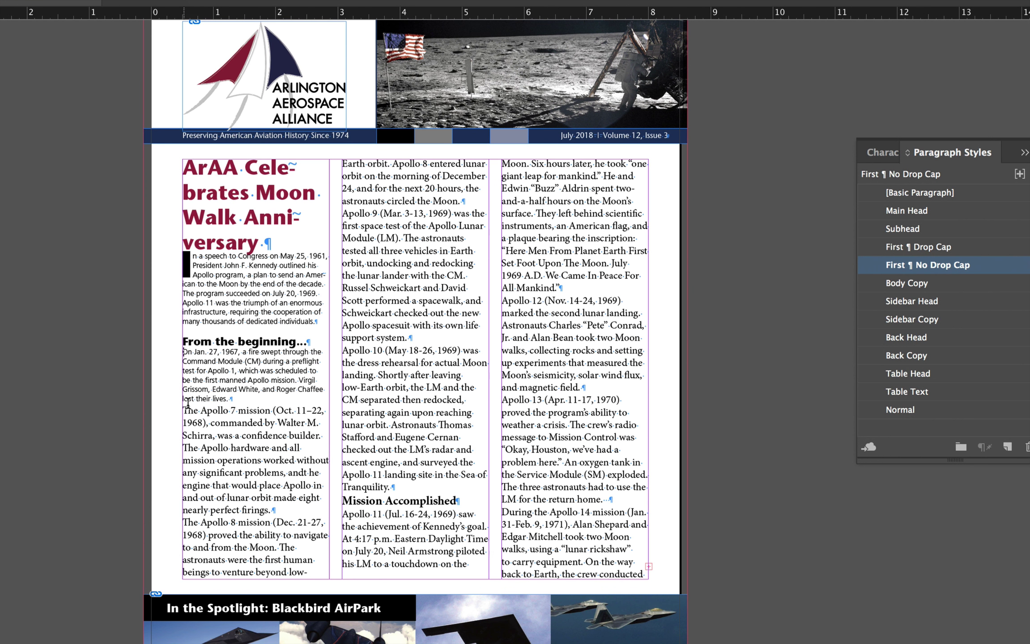
Apply the Body Copy style to the Apollo 7 through Apollo 10 paragraphs and Subhead to "Mission Accomplished"
{"action": "left_click_drag", "start_coordinate": [184, 410], "coordinate": [395, 487]}
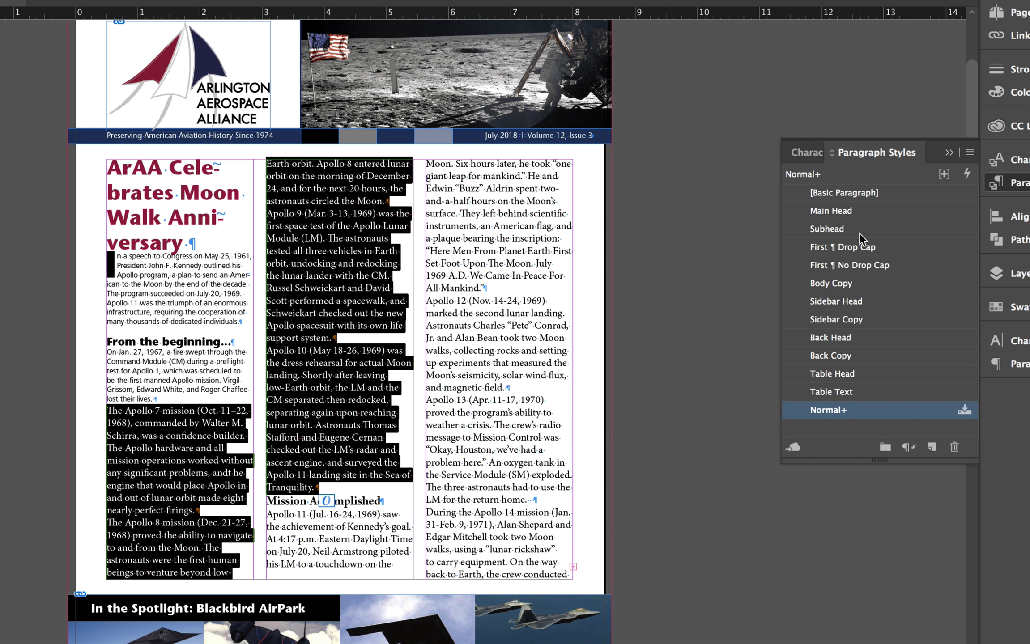
{"action": "left_click", "coordinate": [833, 283]}
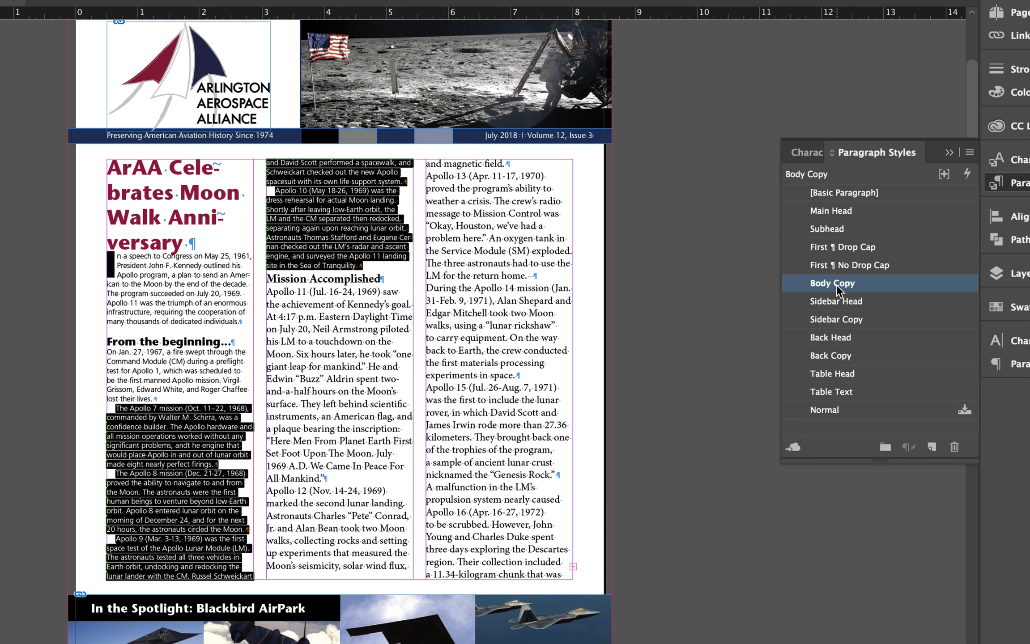
{"action": "left_click_drag", "start_coordinate": [836, 285], "coordinate": [344, 279]}
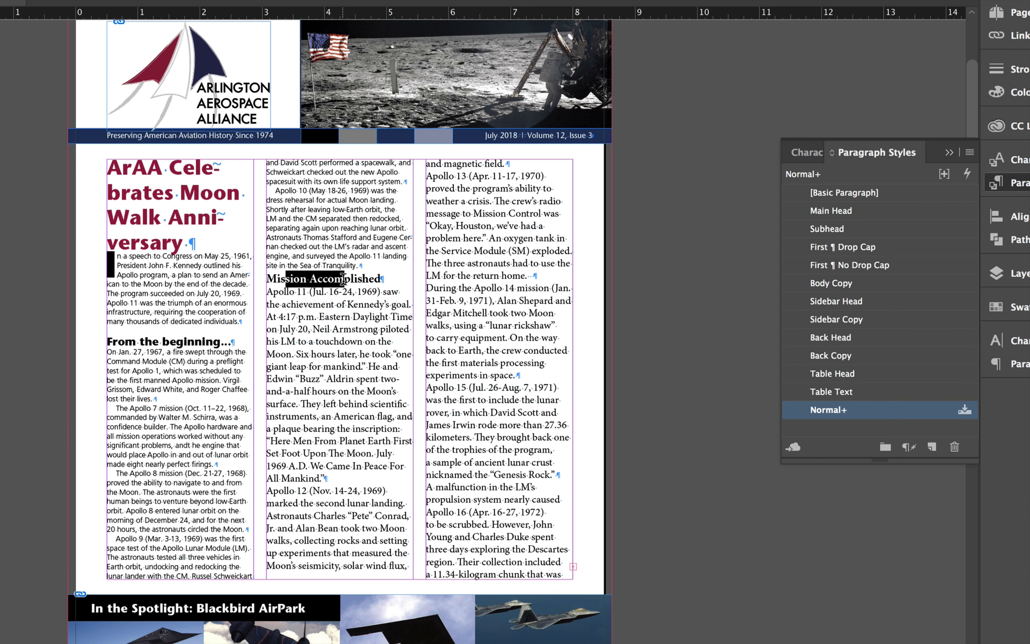
{"action": "left_click", "coordinate": [836, 229]}
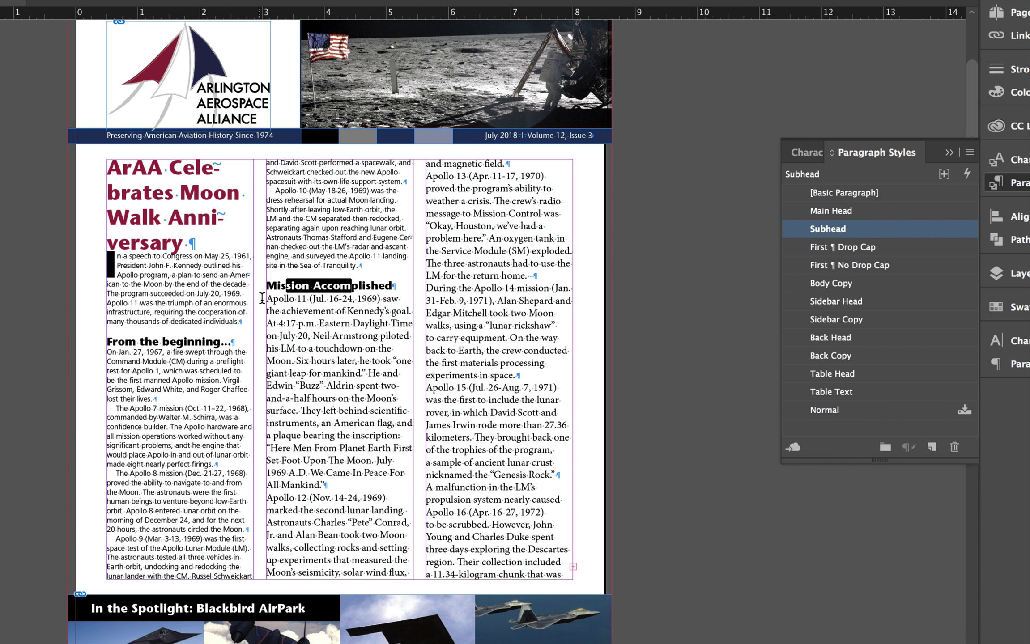
Apply the Body Copy style to the Apollo 11 through Apollo 16 paragraphs and Subhead to "Mission Complete"
{"action": "left_click_drag", "start_coordinate": [267, 298], "coordinate": [533, 552]}
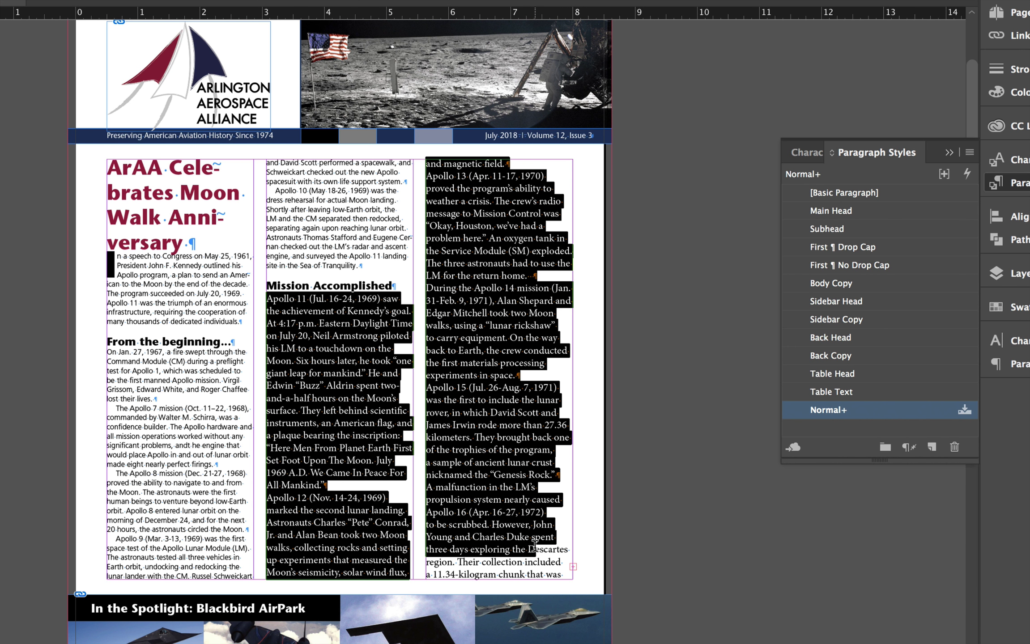
{"action": "left_click", "coordinate": [833, 284]}
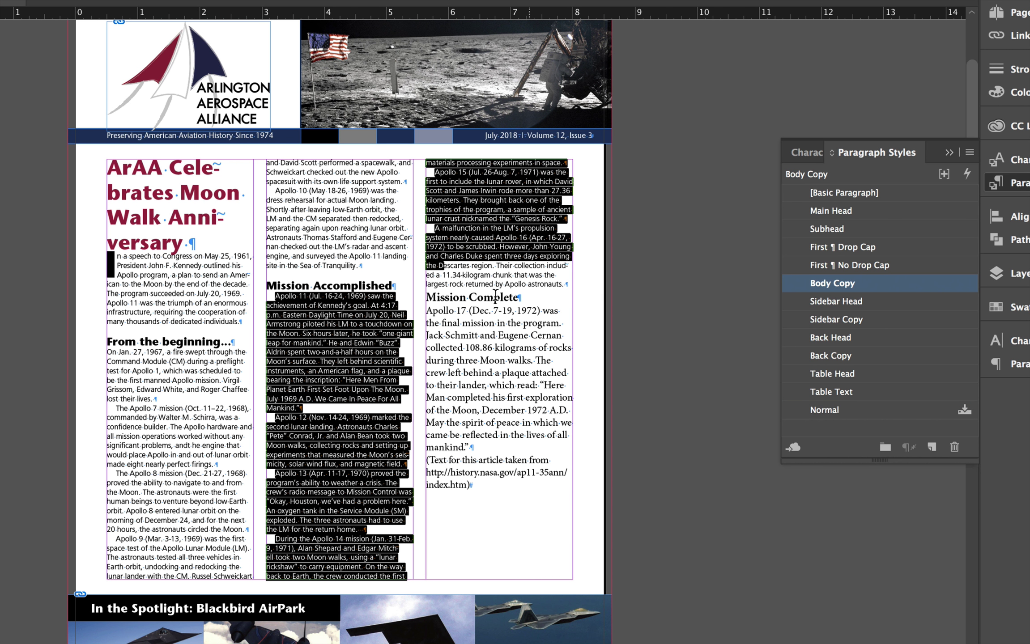
{"action": "left_click", "coordinate": [553, 305]}
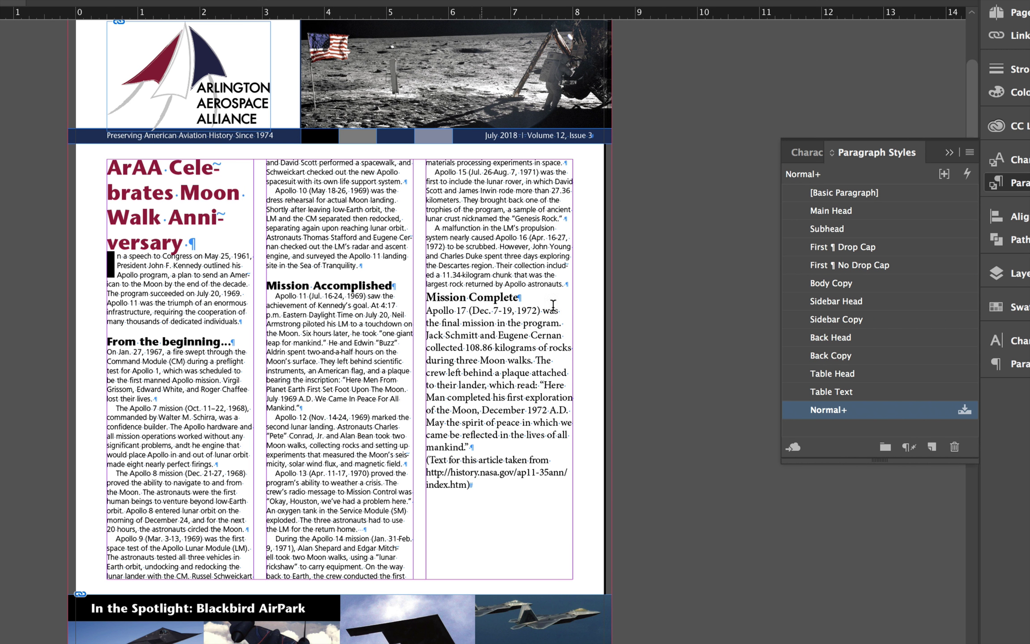
{"action": "left_click", "coordinate": [828, 229]}
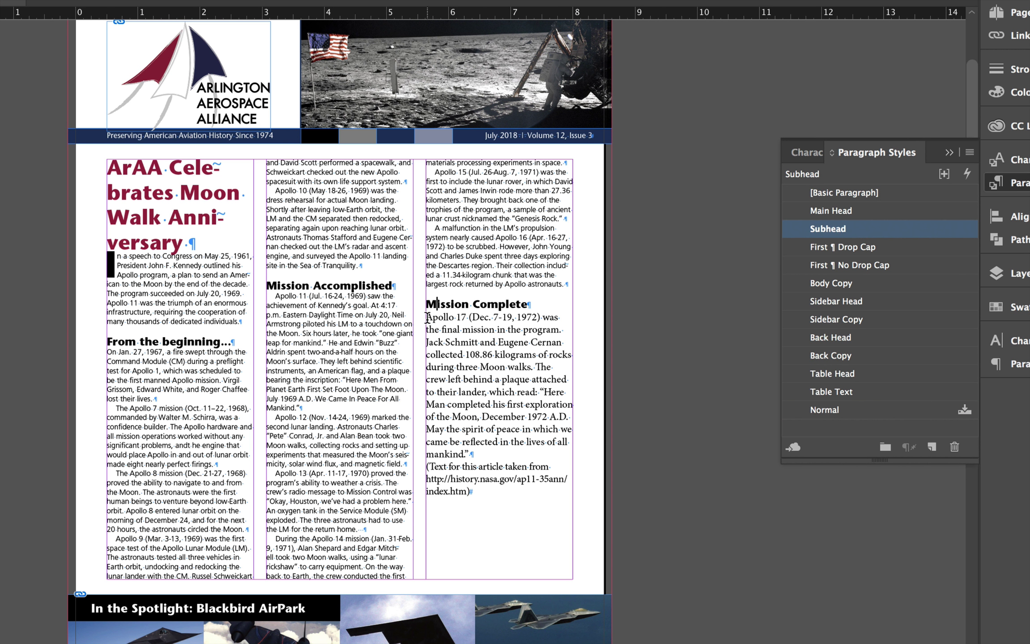
Apply the Body Copy style to the Apollo 17 paragraph and the closing source note, and save the newsletter
{"action": "left_click_drag", "start_coordinate": [428, 317], "coordinate": [528, 505]}
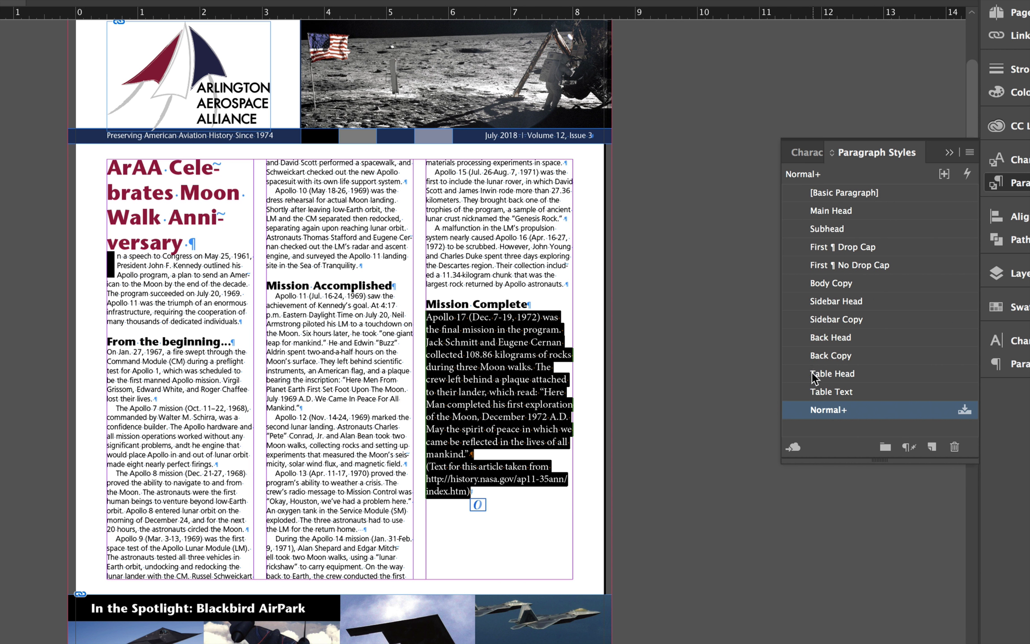
{"action": "left_click", "coordinate": [832, 283]}
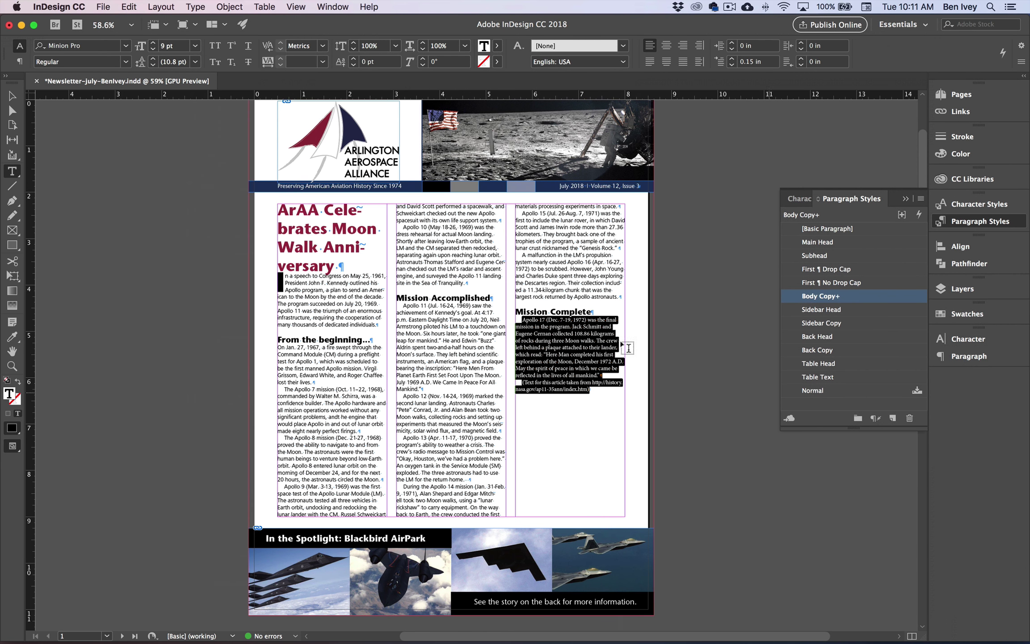
{"action": "left_click", "coordinate": [12, 97]}
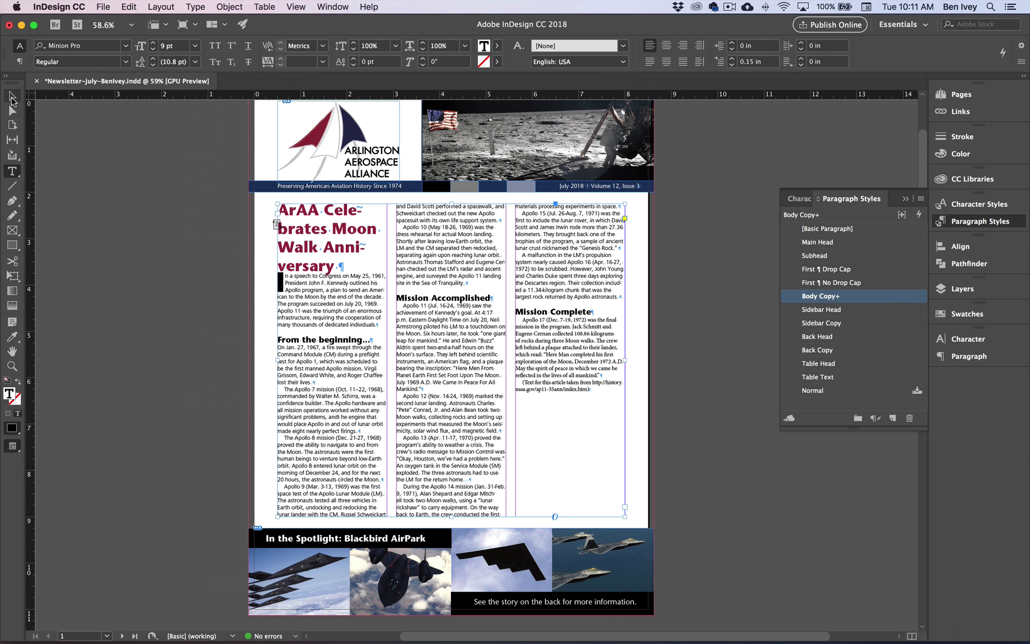
{"action": "left_click", "coordinate": [154, 229]}
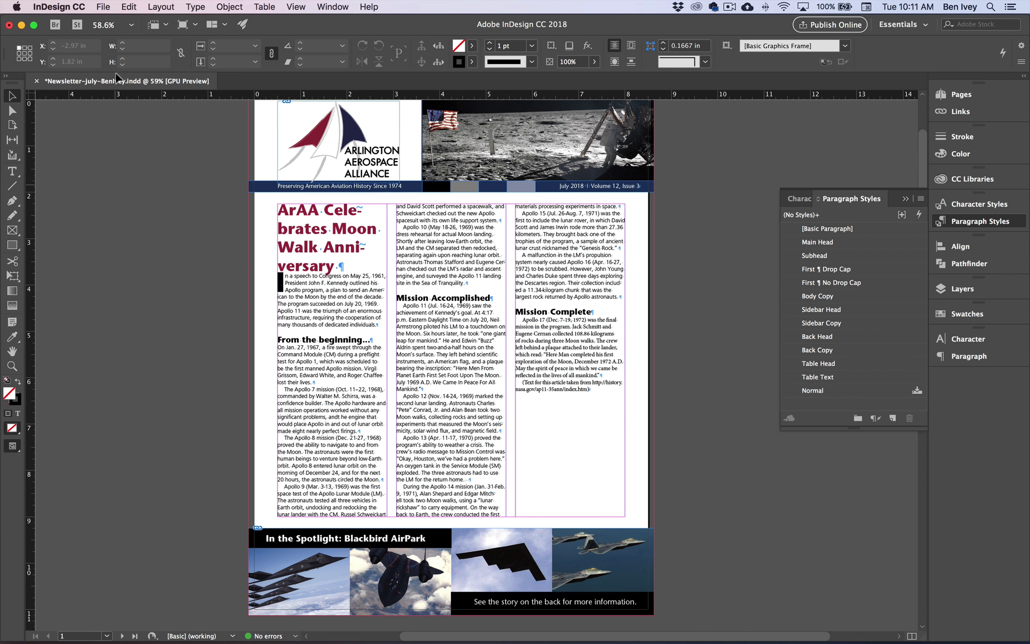
{"action": "left_click", "coordinate": [102, 9]}
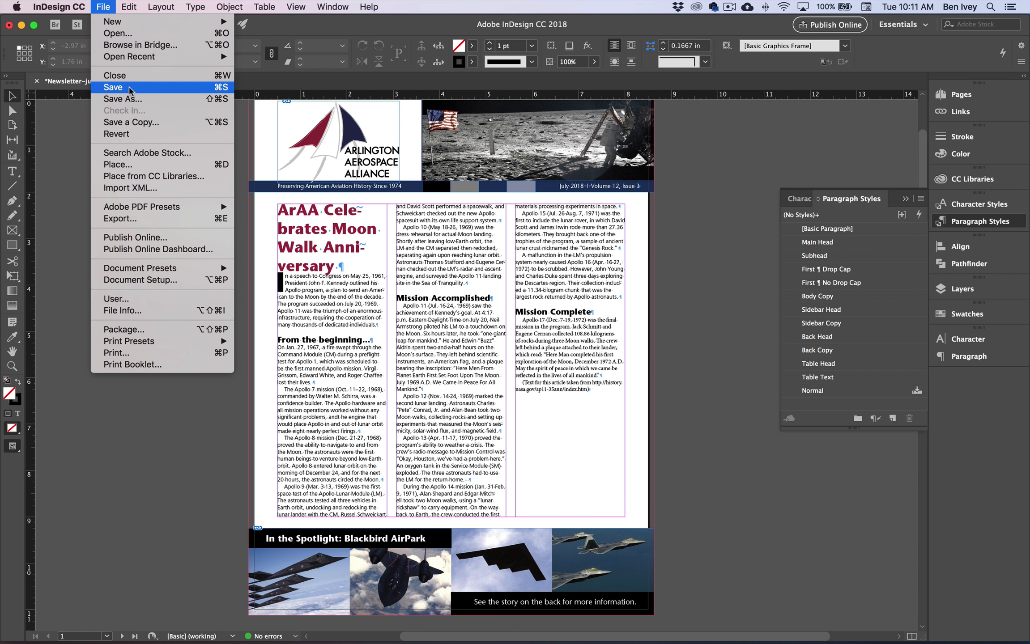
{"action": "left_click", "coordinate": [112, 92]}
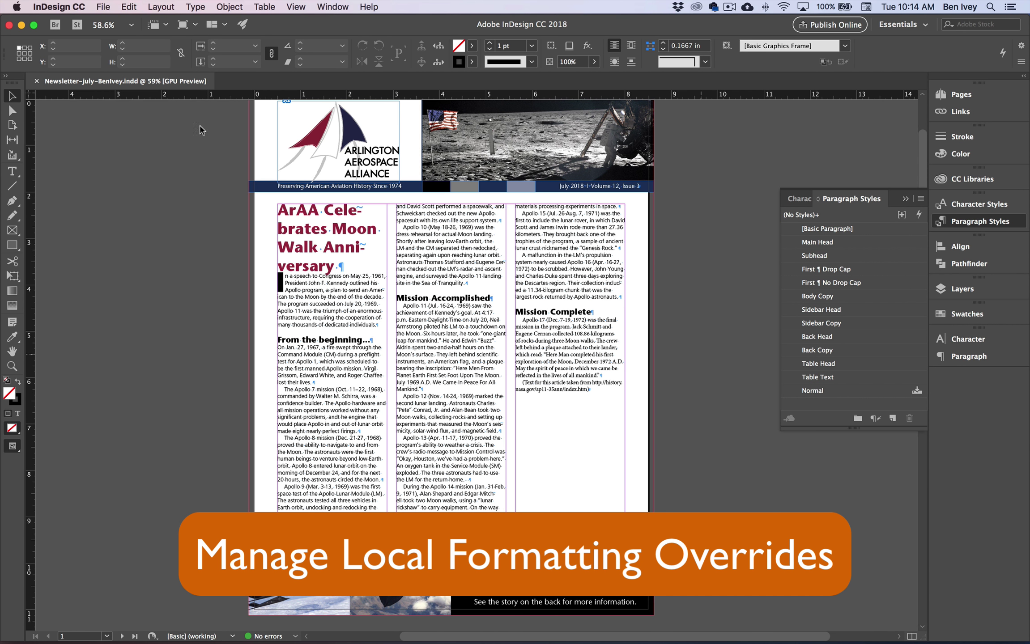
Examine which local formatting overrides the Body Copy style carries in the source note at the end of the article
{"action": "left_click", "coordinate": [12, 172]}
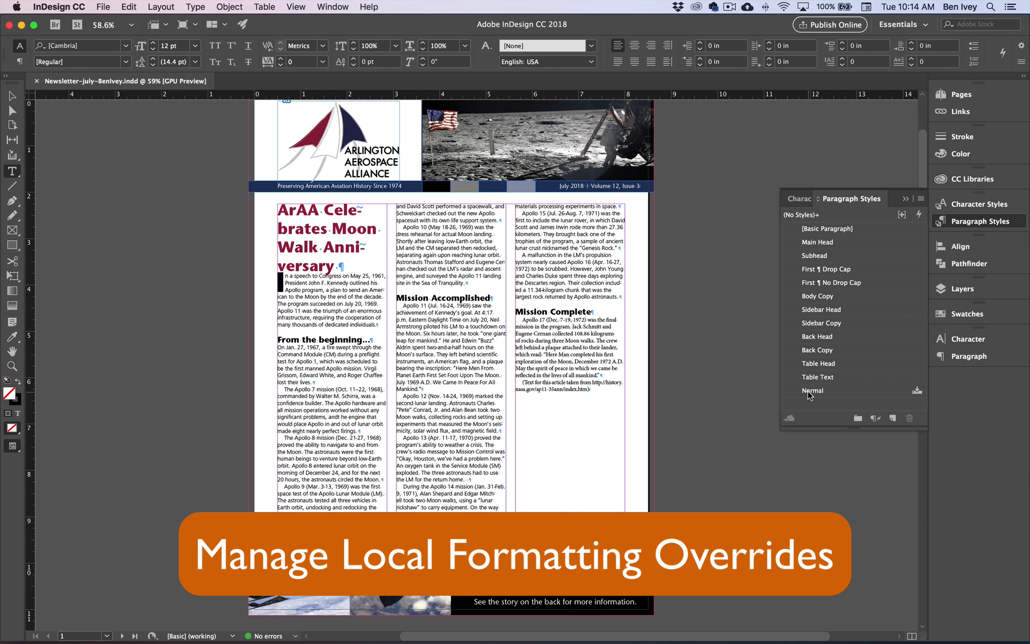
{"action": "key", "text": "super+equal"}
{"action": "key", "text": "super+equal"}
{"action": "left_click_drag", "start_coordinate": [548, 382], "coordinate": [313, 309]}
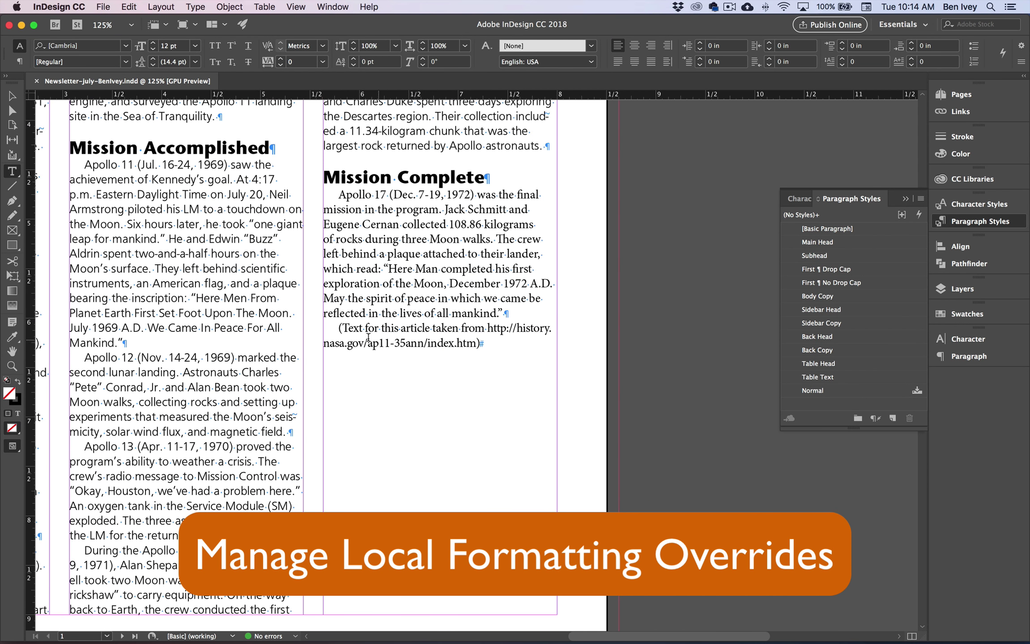
{"action": "left_click", "coordinate": [341, 328]}
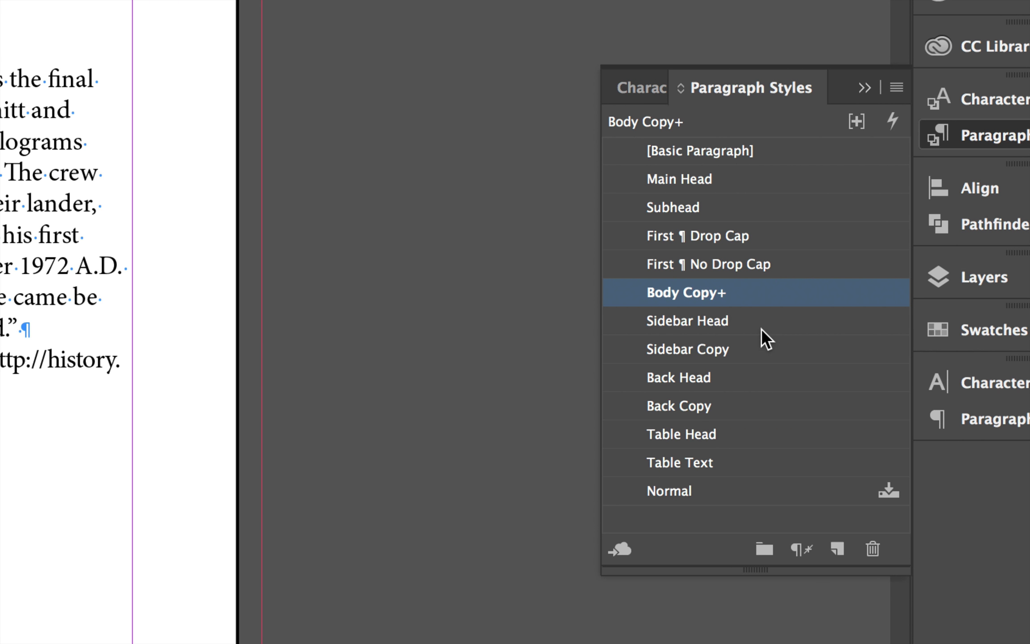
{"action": "mouse_move", "coordinate": [733, 290]}
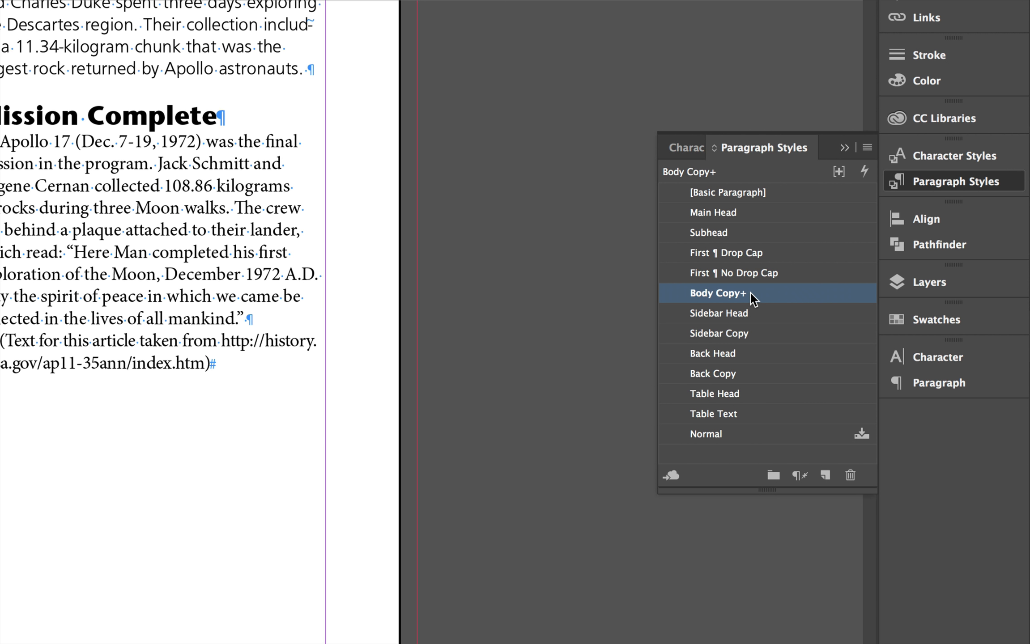
{"action": "mouse_move", "coordinate": [729, 296]}
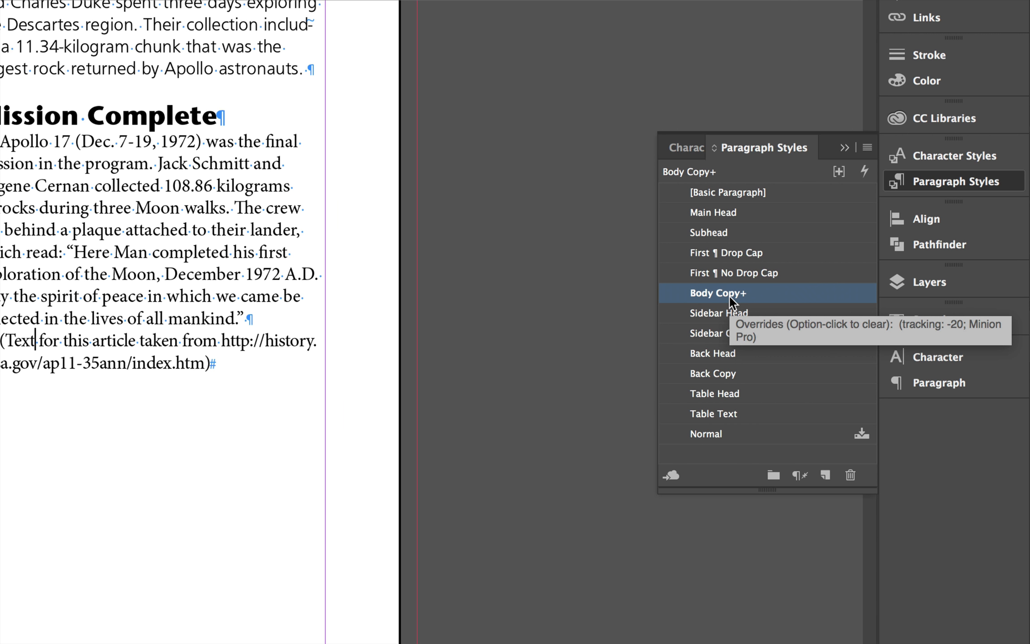
Highlight style overrides in the text and clear the overrides from the source note paragraph
{"action": "left_click", "coordinate": [833, 174]}
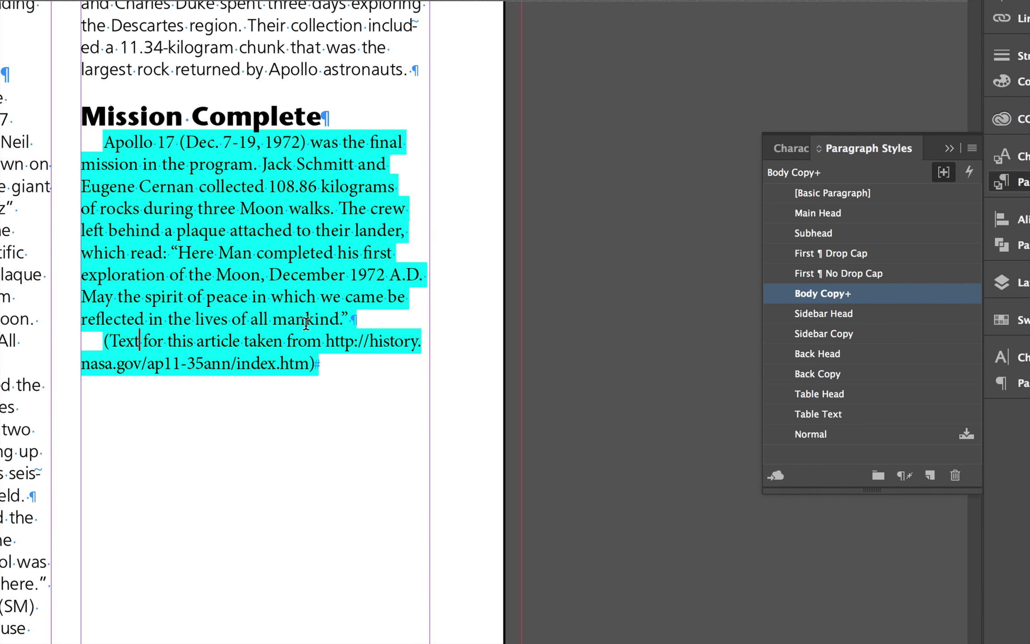
{"action": "left_click", "coordinate": [904, 476]}
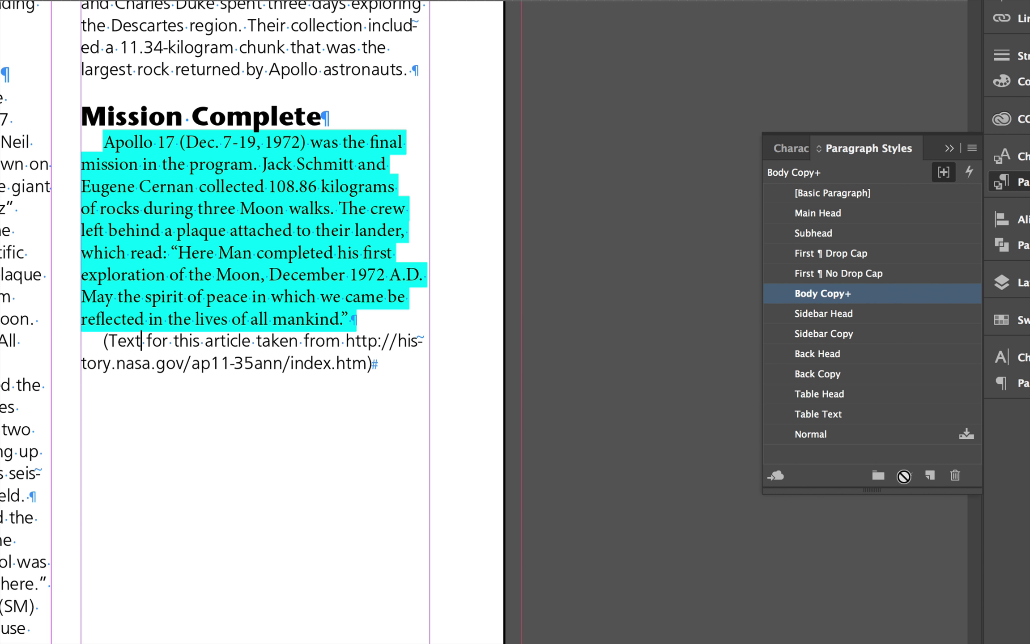
Clear the style overrides from a few lines of the Apollo 17 paragraph and from the rest of that paragraph
{"action": "left_click", "coordinate": [256, 210]}
{"action": "left_click_drag", "start_coordinate": [190, 164], "coordinate": [219, 230]}
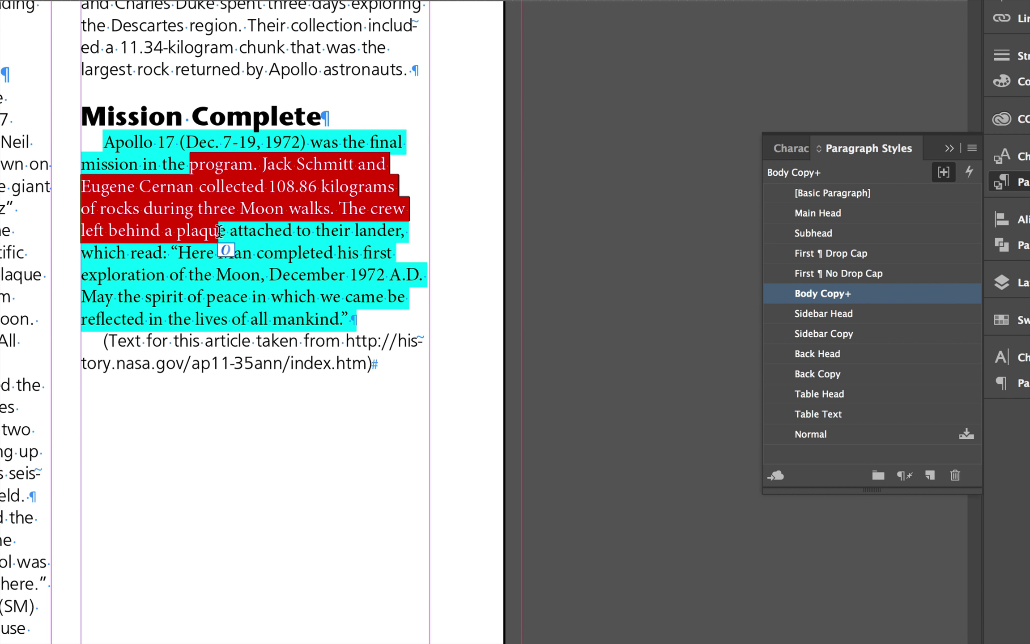
{"action": "left_click", "coordinate": [905, 477]}
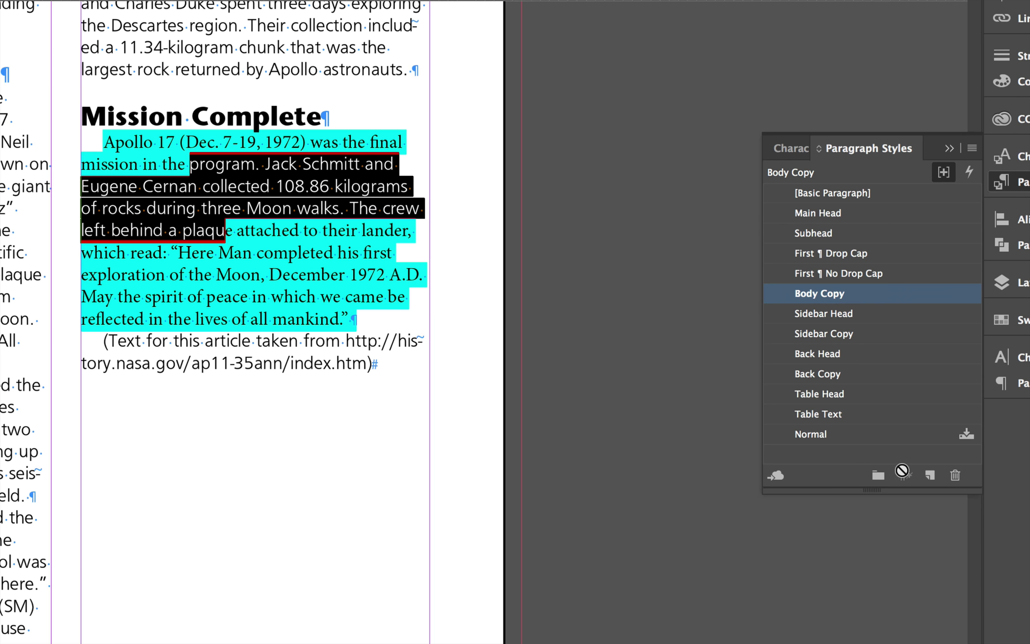
{"action": "left_click", "coordinate": [340, 268]}
{"action": "left_click_drag", "start_coordinate": [103, 143], "coordinate": [365, 331]}
{"action": "left_click", "coordinate": [905, 475]}
{"action": "left_click", "coordinate": [360, 274]}
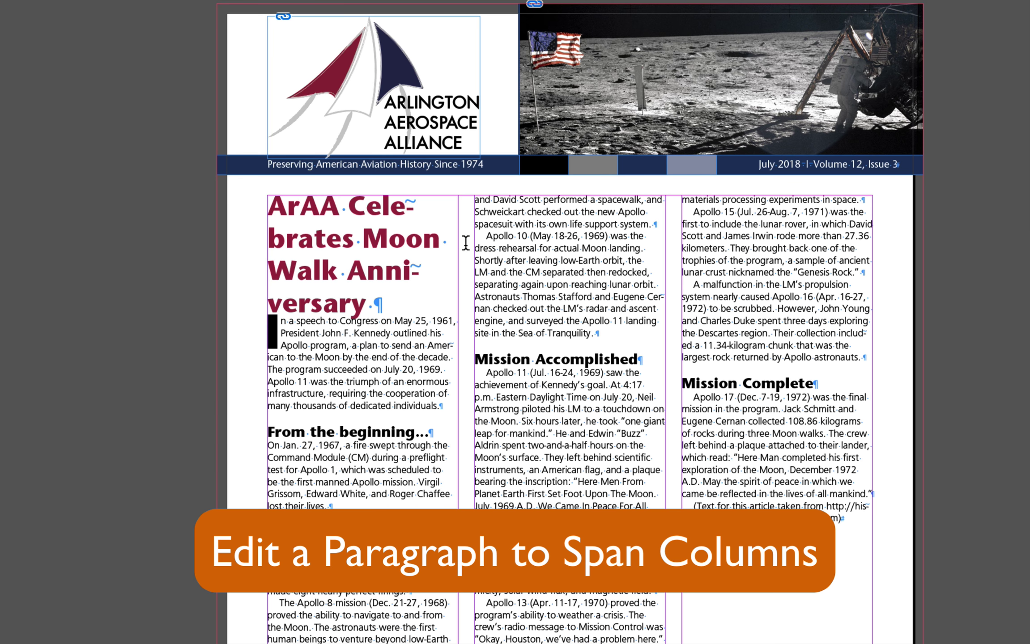
Make the "ArAA Celebrates Moon Walk Anniversary" headline span all columns and save the newsletter
{"action": "left_click", "coordinate": [281, 205]}
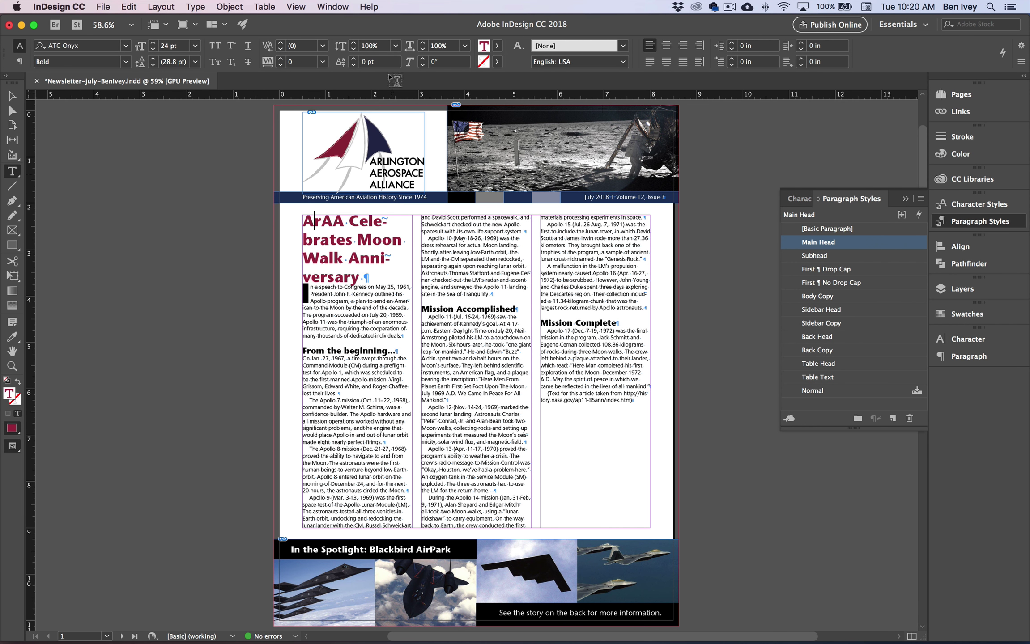
{"action": "left_click", "coordinate": [341, 6]}
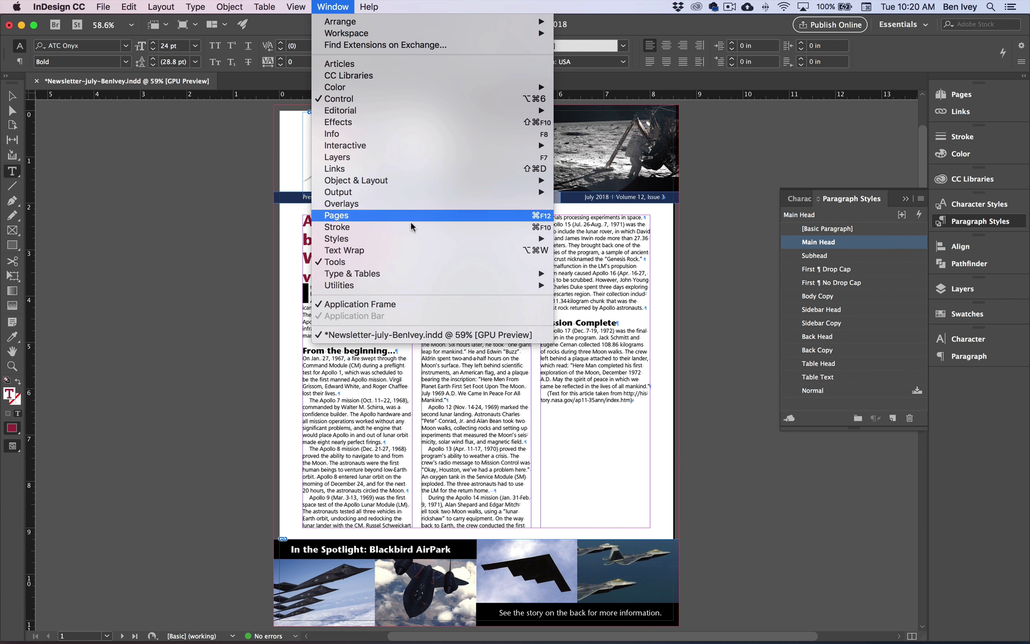
{"action": "mouse_move", "coordinate": [486, 274]}
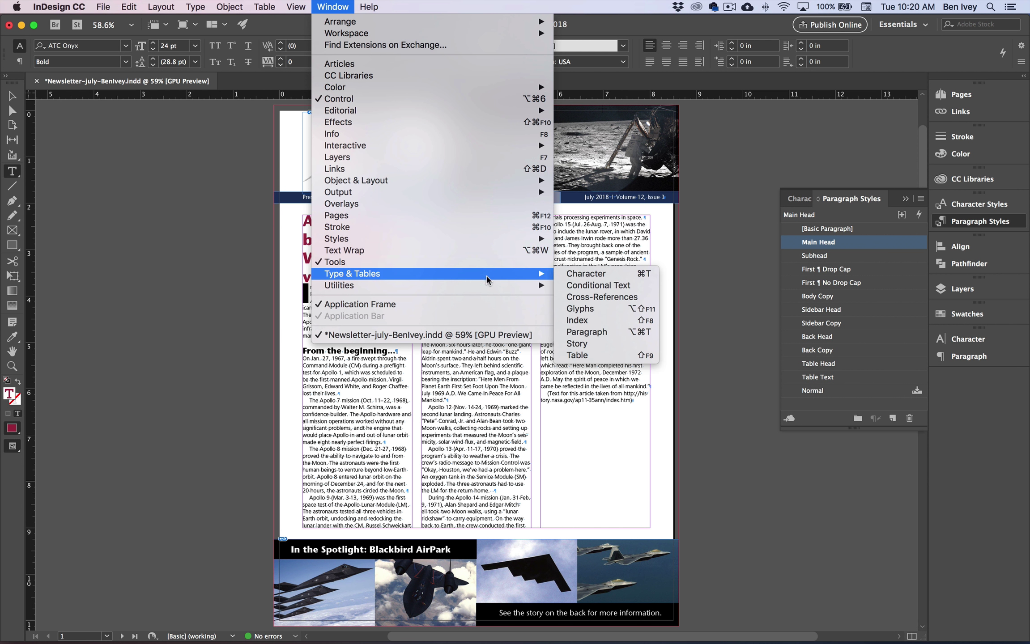
{"action": "left_click", "coordinate": [632, 332]}
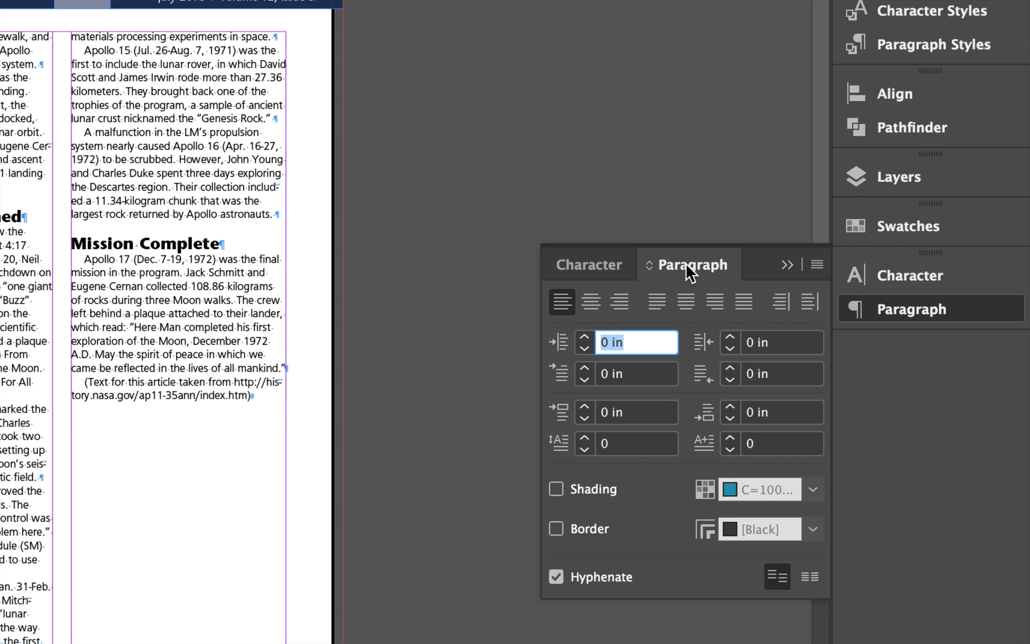
{"action": "left_click", "coordinate": [816, 262]}
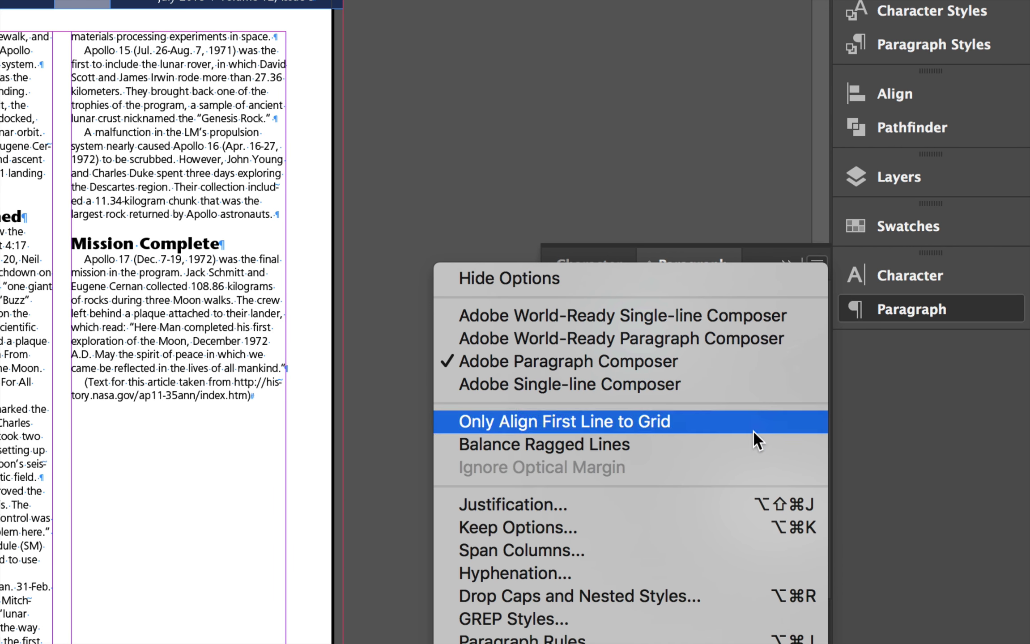
{"action": "left_click", "coordinate": [737, 548]}
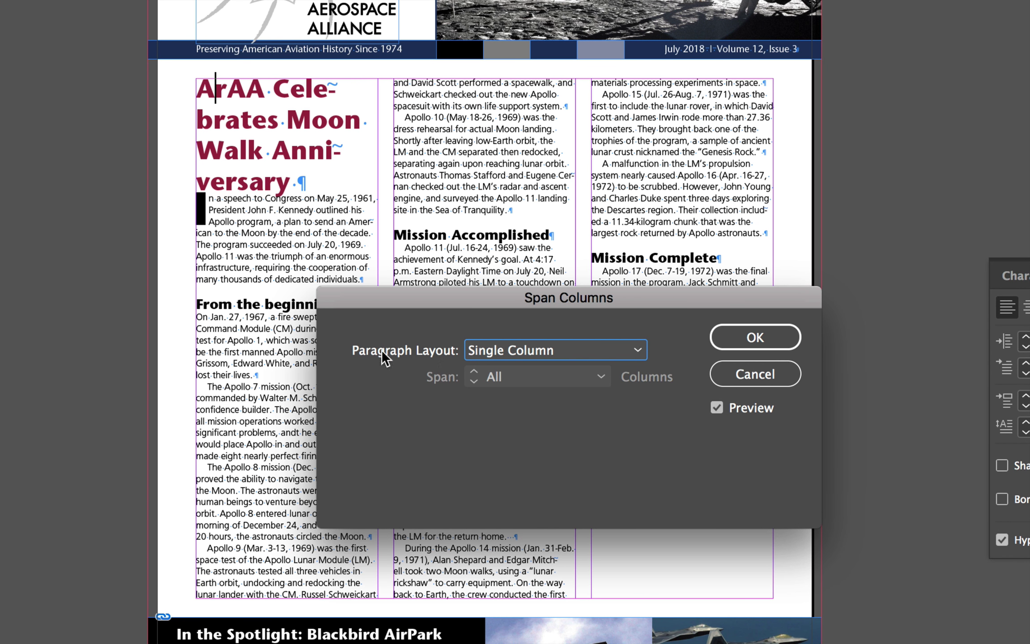
{"action": "left_click", "coordinate": [556, 351]}
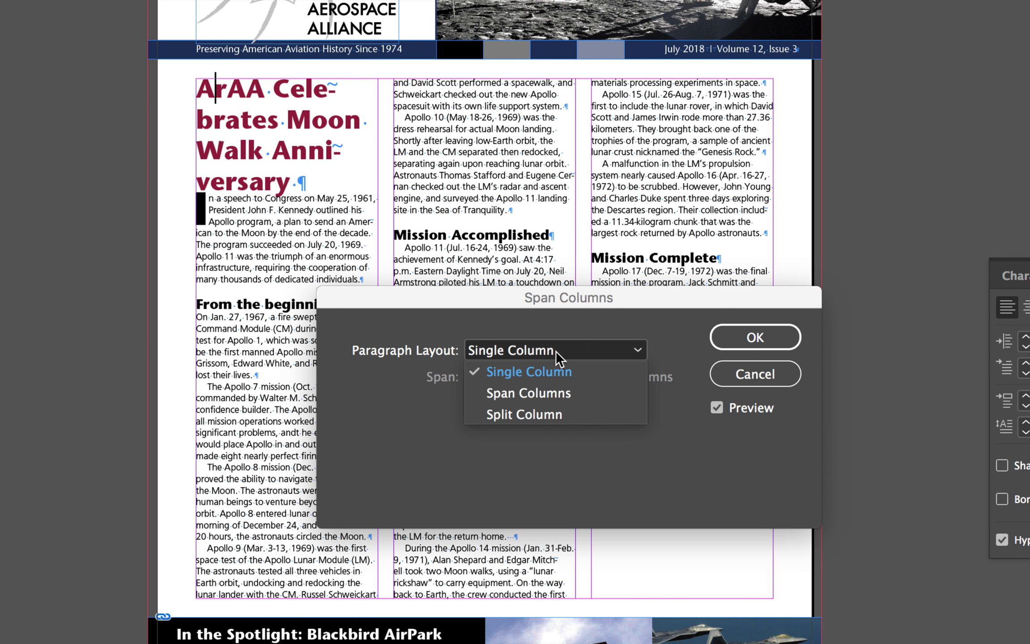
{"action": "left_click", "coordinate": [591, 397]}
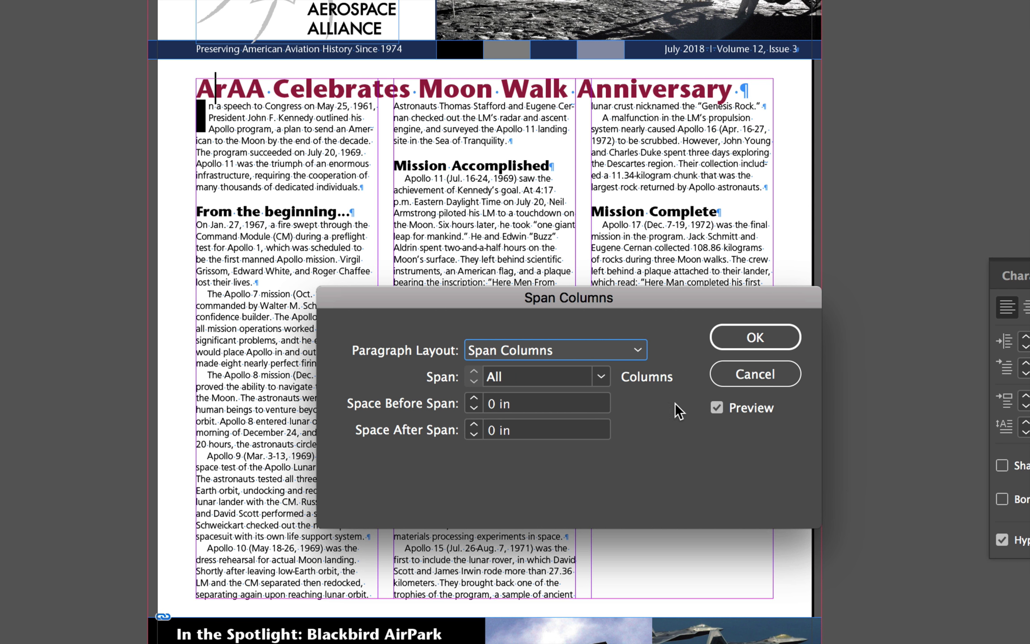
{"action": "left_click", "coordinate": [753, 342]}
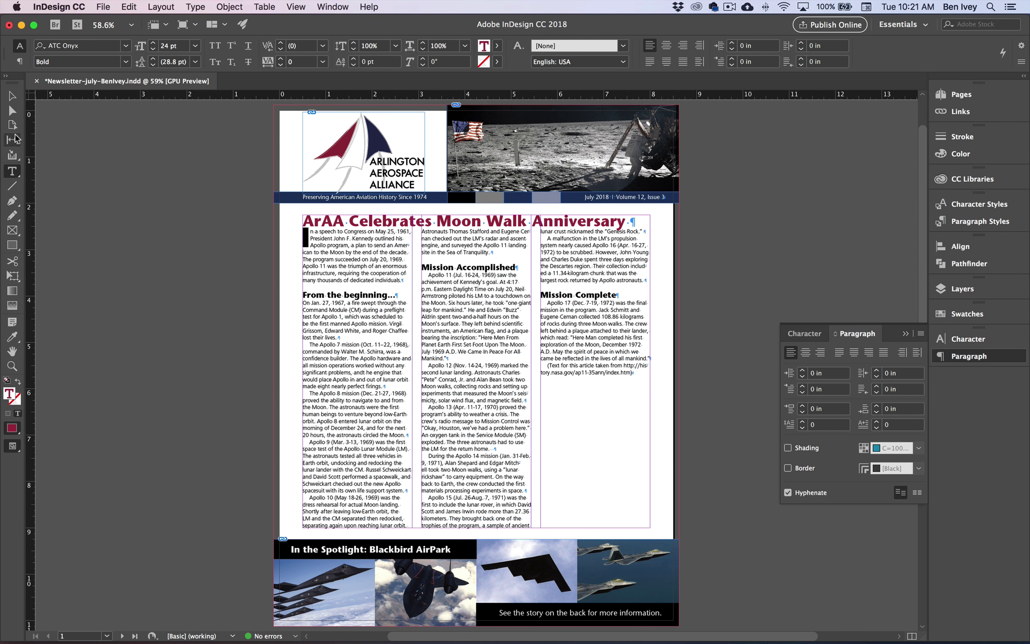
{"action": "left_click", "coordinate": [103, 6]}
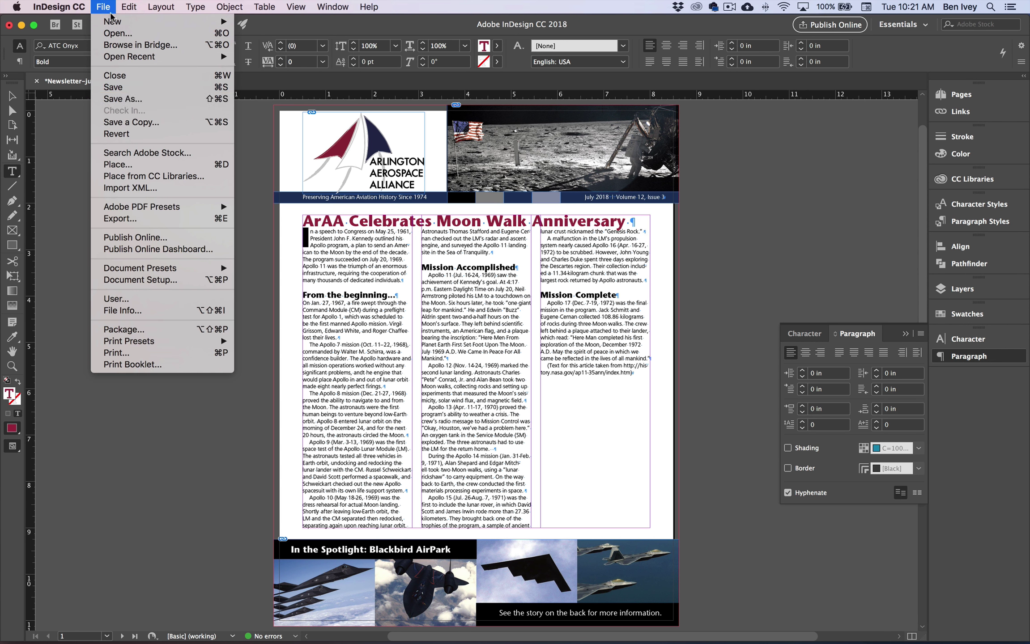
{"action": "left_click", "coordinate": [148, 88]}
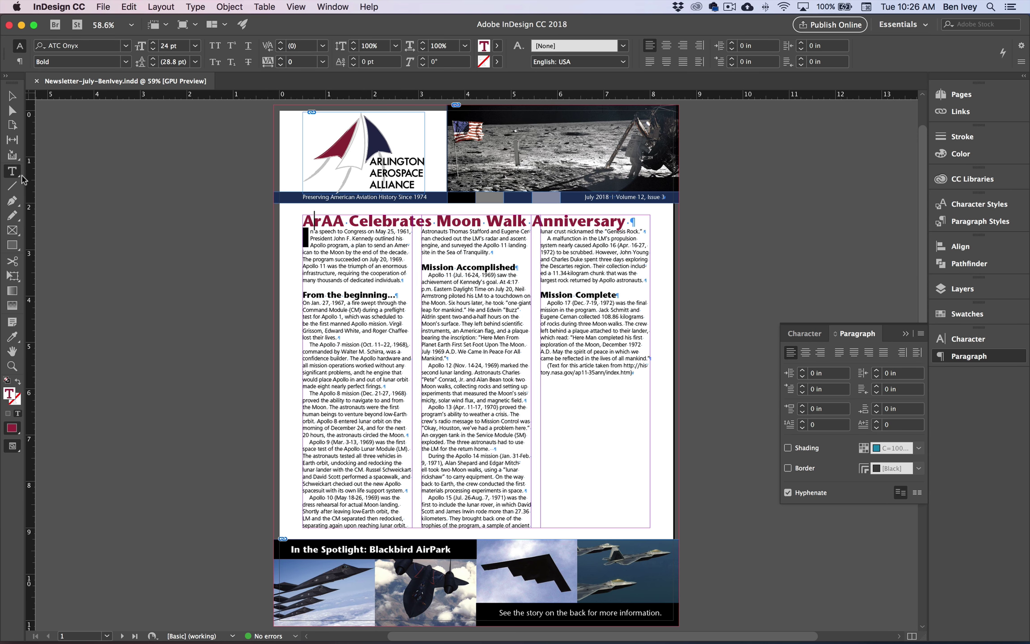
Draw a text frame about 3.84 in wide and 2.87 in high on the pasteboard beside the page
{"action": "key", "text": "super+1"}
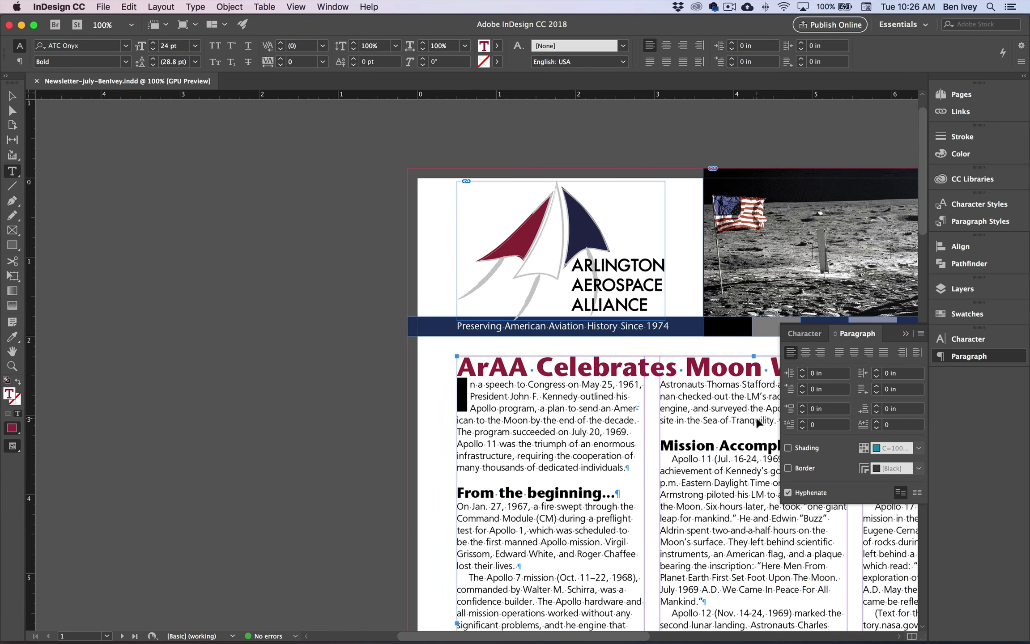
{"action": "scroll", "coordinate": [756, 417], "scroll_direction": "right", "scroll_amount": 15}
{"action": "scroll", "coordinate": [756, 418], "scroll_direction": "down", "scroll_amount": 5}
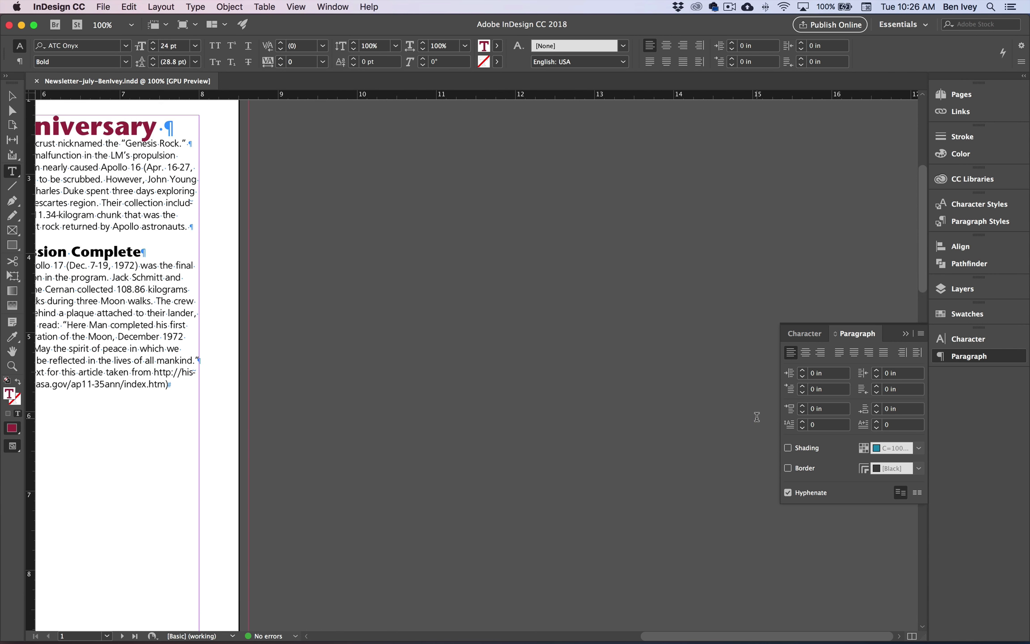
{"action": "left_click_drag", "start_coordinate": [290, 383], "coordinate": [594, 610]}
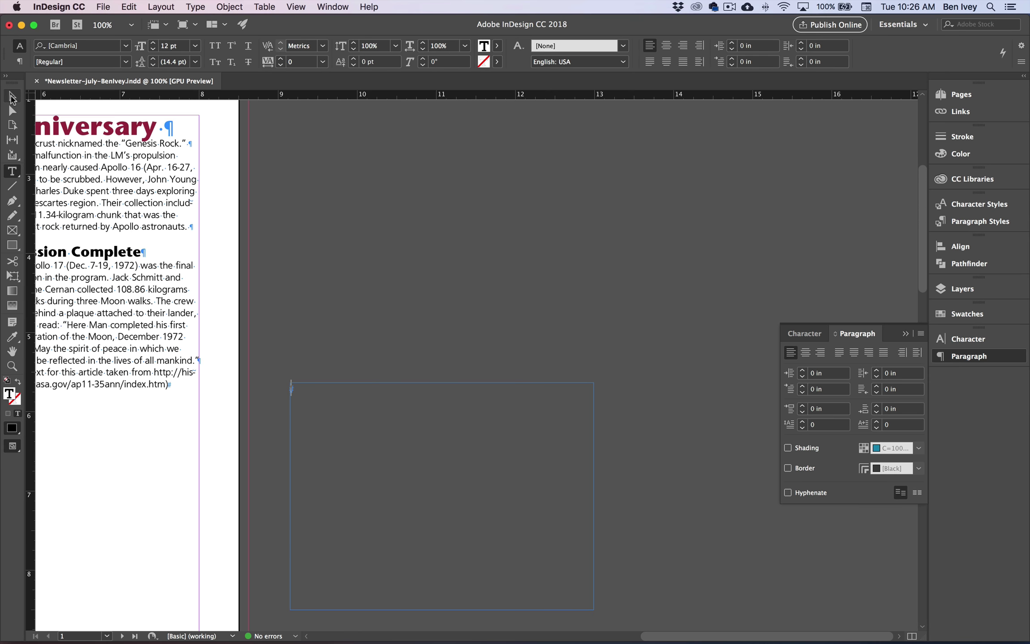
Position the new text frame at X 5 in, Y 7 in and size it to 3.625 in wide by 2 in high
{"action": "left_click", "coordinate": [12, 98]}
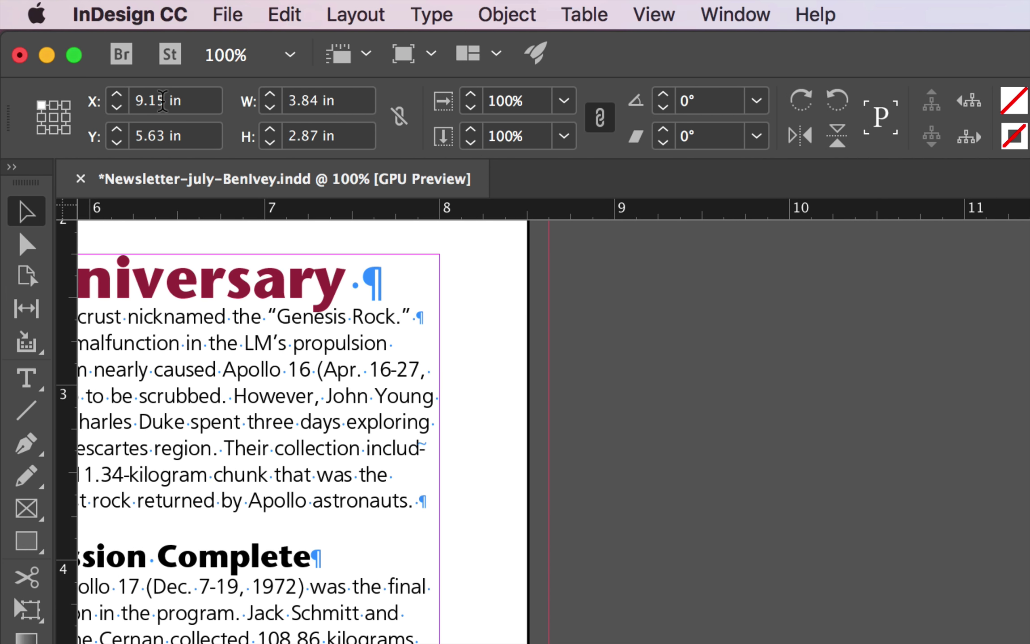
{"action": "left_click", "coordinate": [181, 101]}
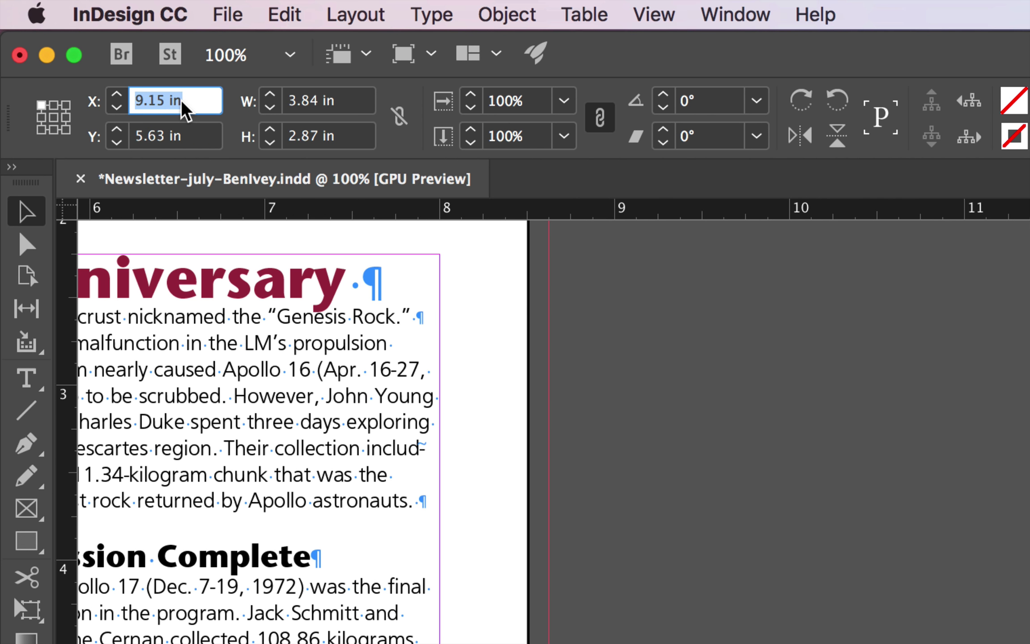
{"action": "type", "text": "5"}
{"action": "key", "text": "Tab"}
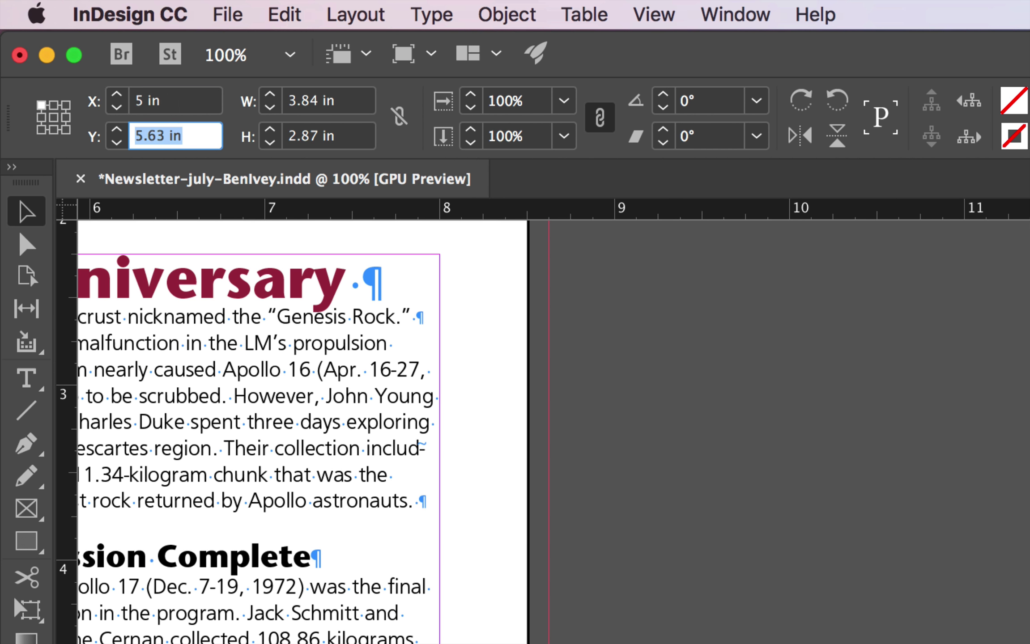
{"action": "type", "text": "7"}
{"action": "key", "text": "Tab"}
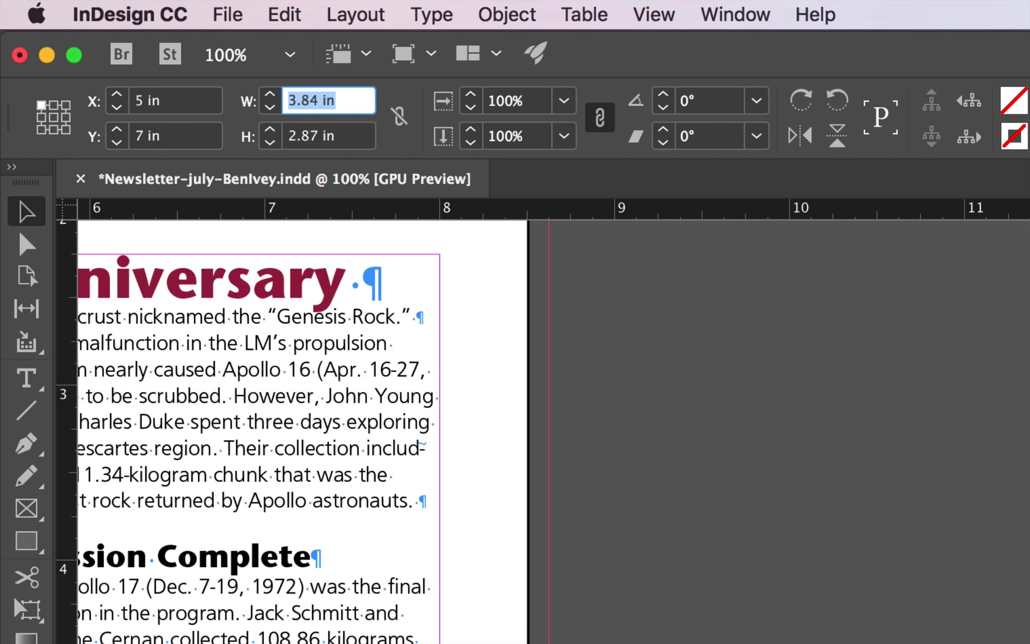
{"action": "type", "text": "3."}
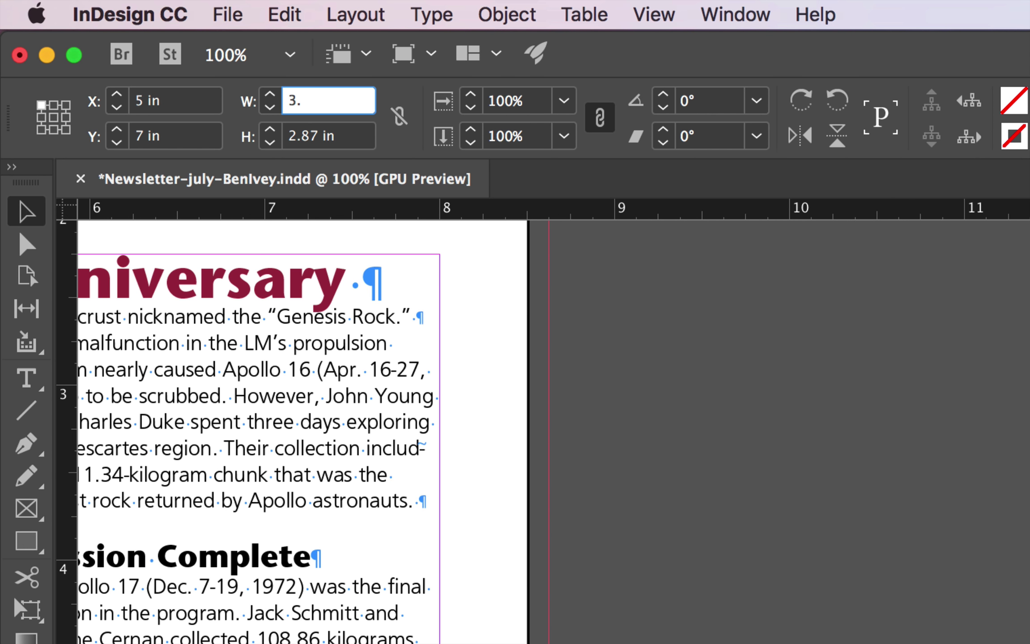
{"action": "type", "text": "625"}
{"action": "key", "text": "Tab"}
{"action": "type", "text": "2"}
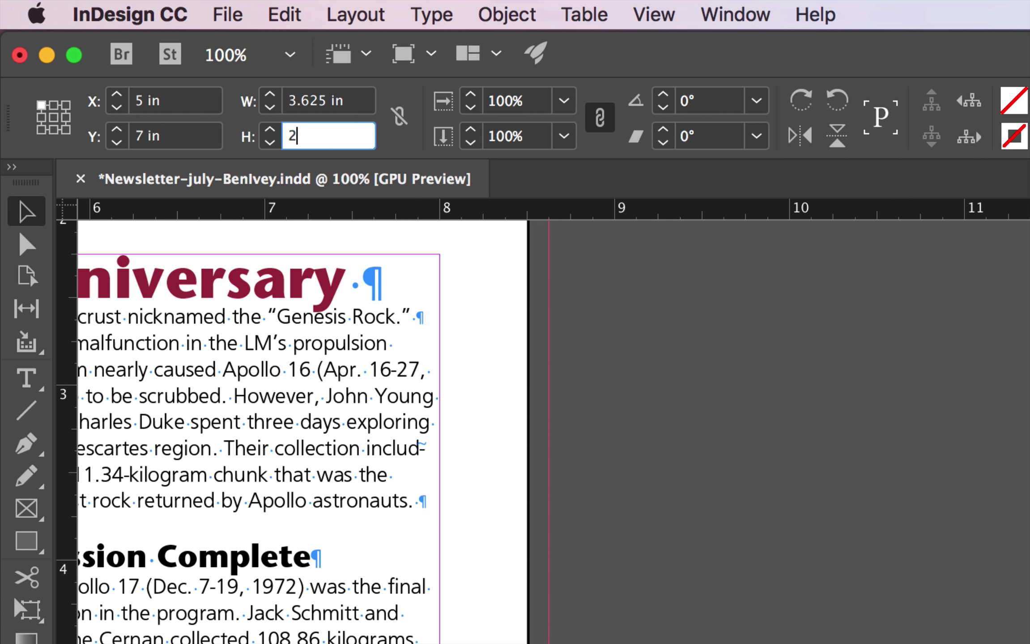
{"action": "key", "text": "Return"}
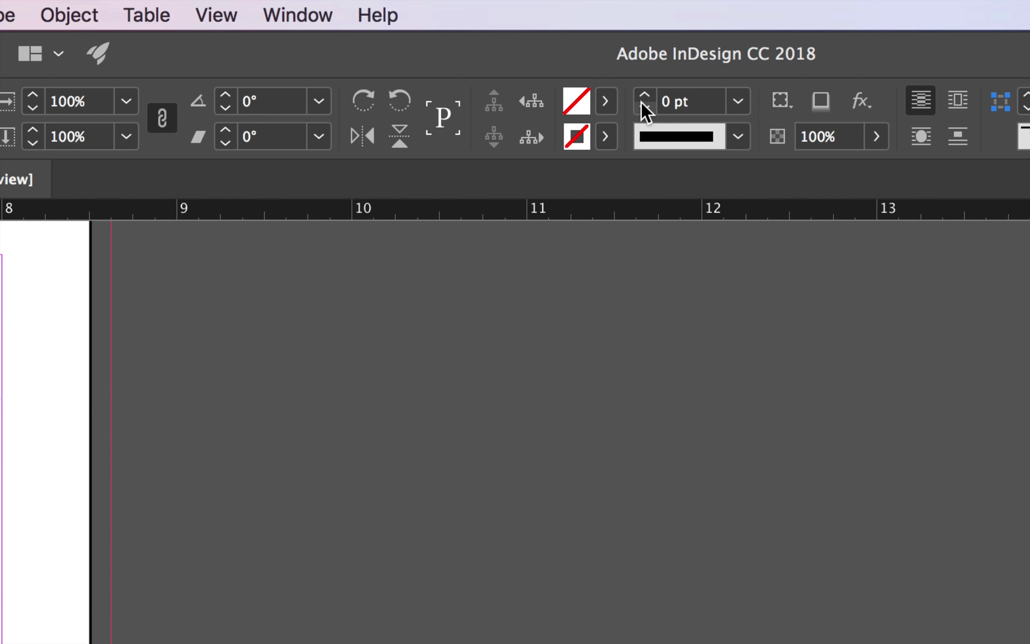
Fill the text frame with PANTONE 194 C at a 20% tint
{"action": "left_click", "coordinate": [606, 102]}
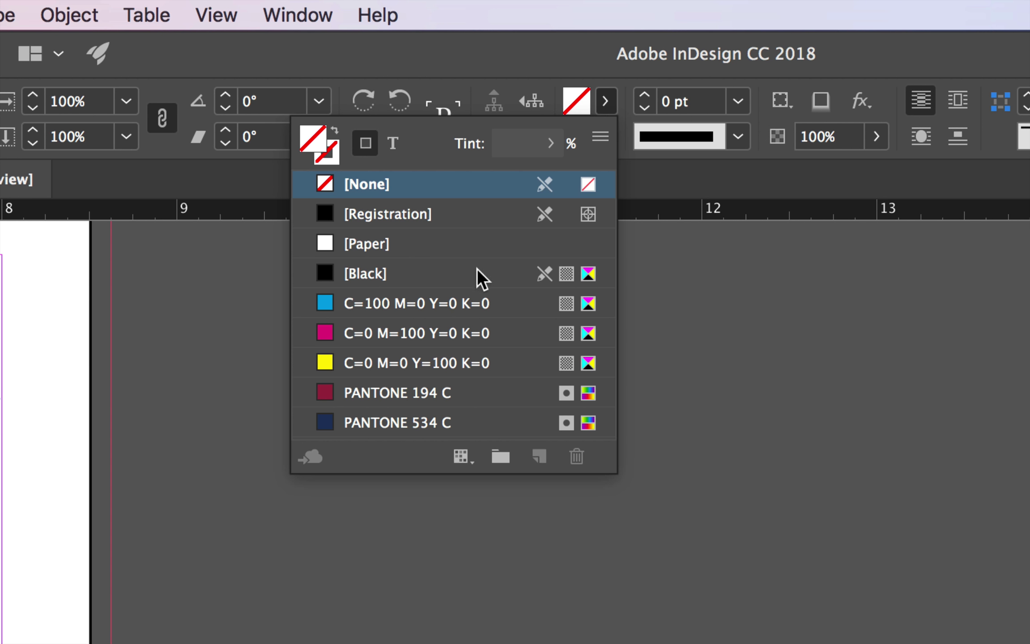
{"action": "left_click", "coordinate": [416, 392]}
{"action": "left_click", "coordinate": [510, 144]}
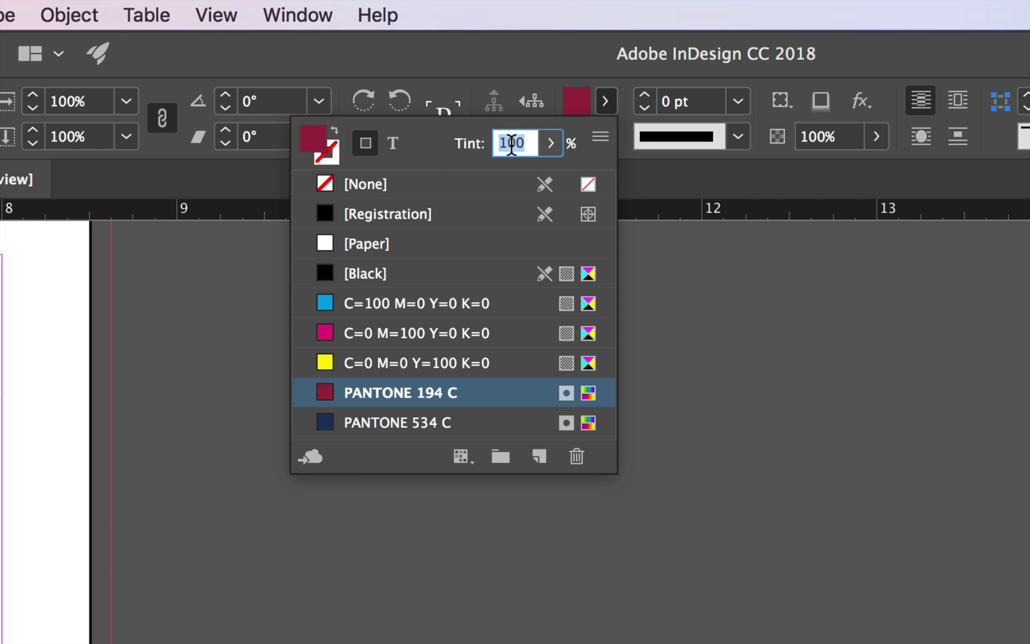
{"action": "type", "text": "20"}
{"action": "key", "text": "Return"}
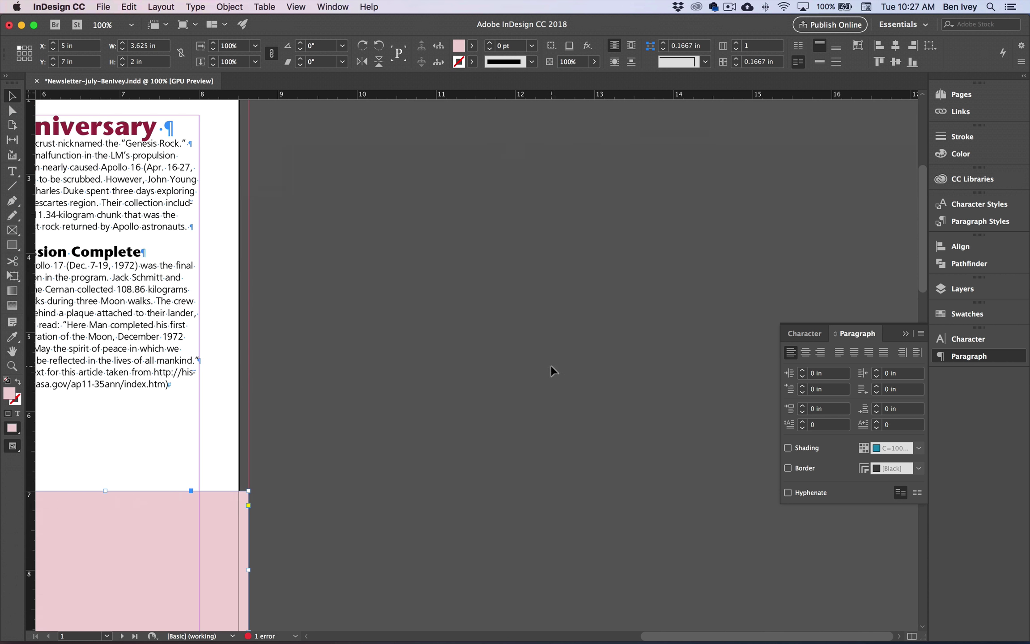
Place apollo-science.doc into the tinted text frame with Show Import Options turned off, accepting the substitution of missing fonts
{"action": "scroll", "coordinate": [487, 419], "scroll_direction": "left", "scroll_amount": 10}
{"action": "scroll", "coordinate": [487, 418], "scroll_direction": "down", "scroll_amount": 5}
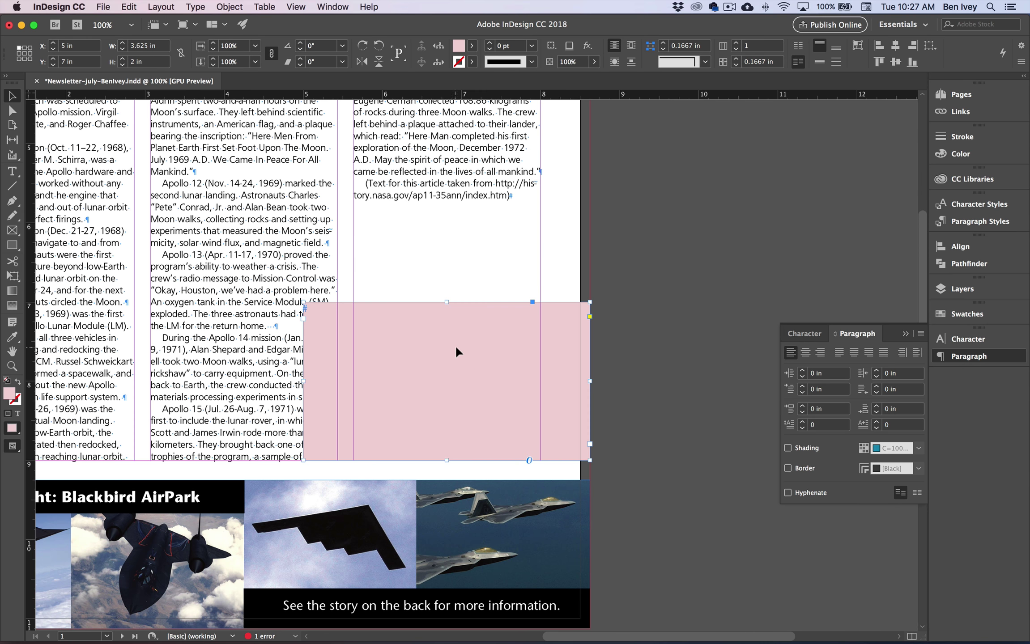
{"action": "left_click", "coordinate": [102, 7]}
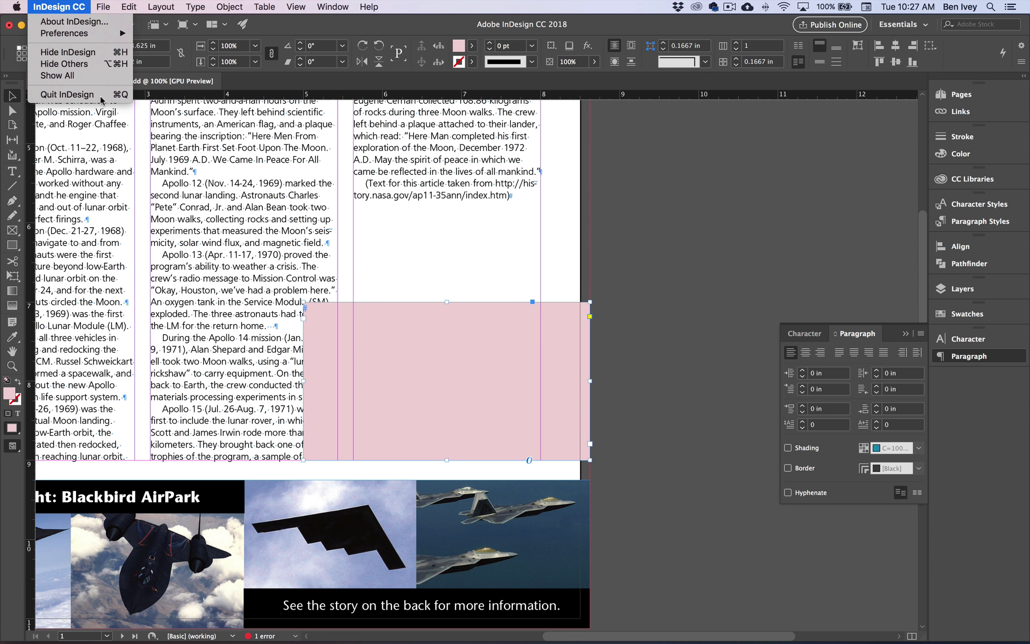
{"action": "left_click", "coordinate": [377, 235]}
{"action": "key", "text": "super+d"}
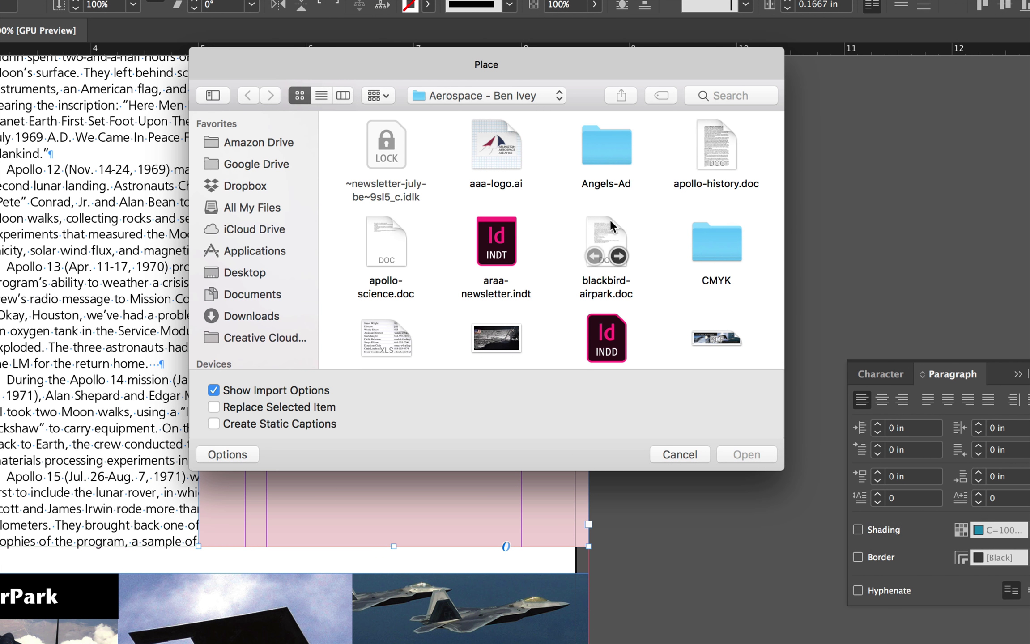
{"action": "left_click", "coordinate": [397, 244]}
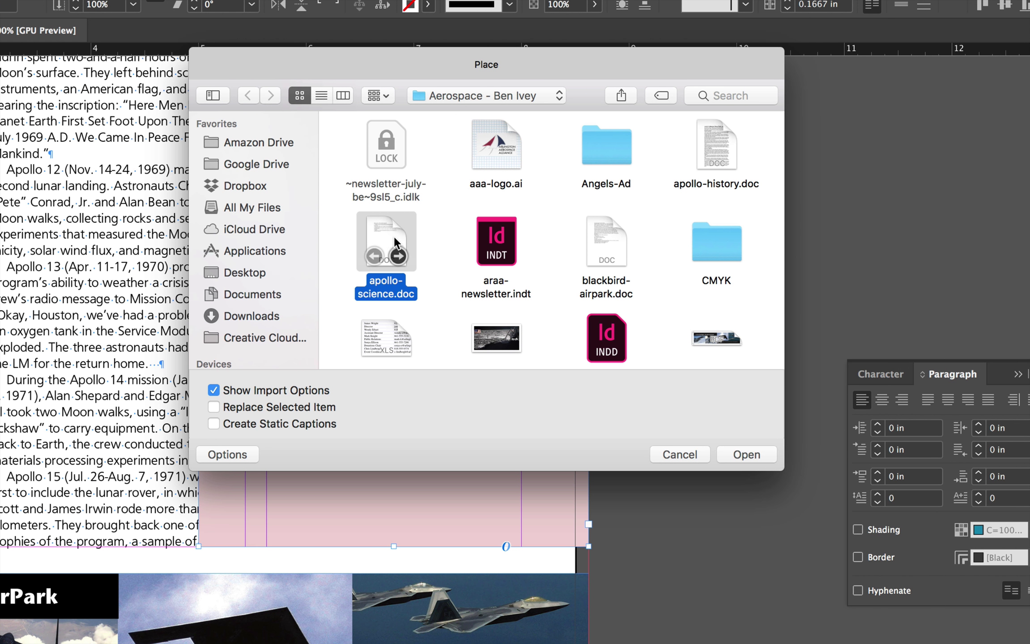
{"action": "left_click", "coordinate": [214, 391]}
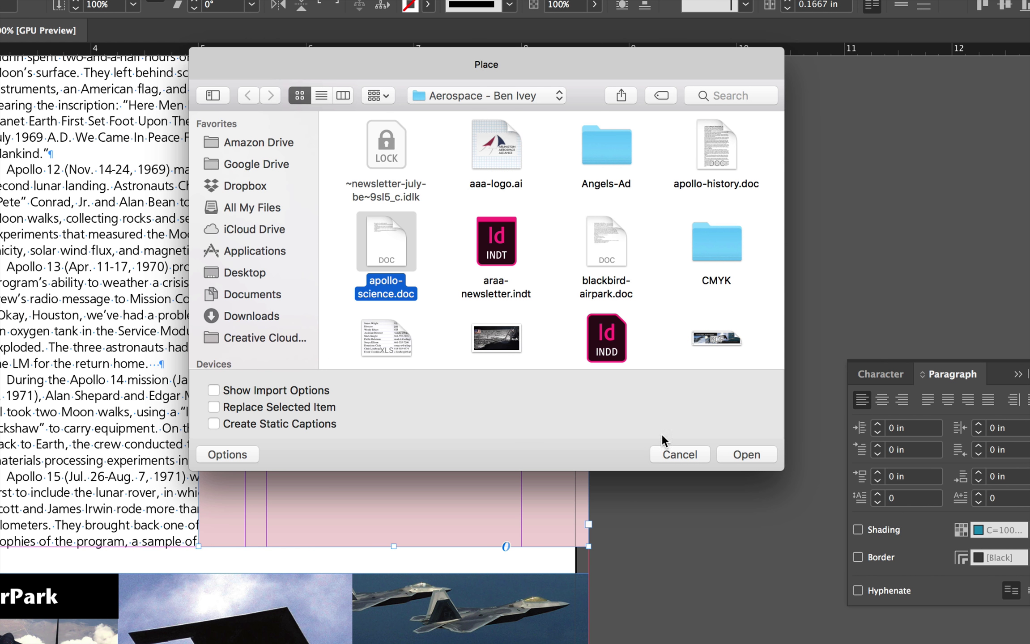
{"action": "left_click", "coordinate": [741, 455]}
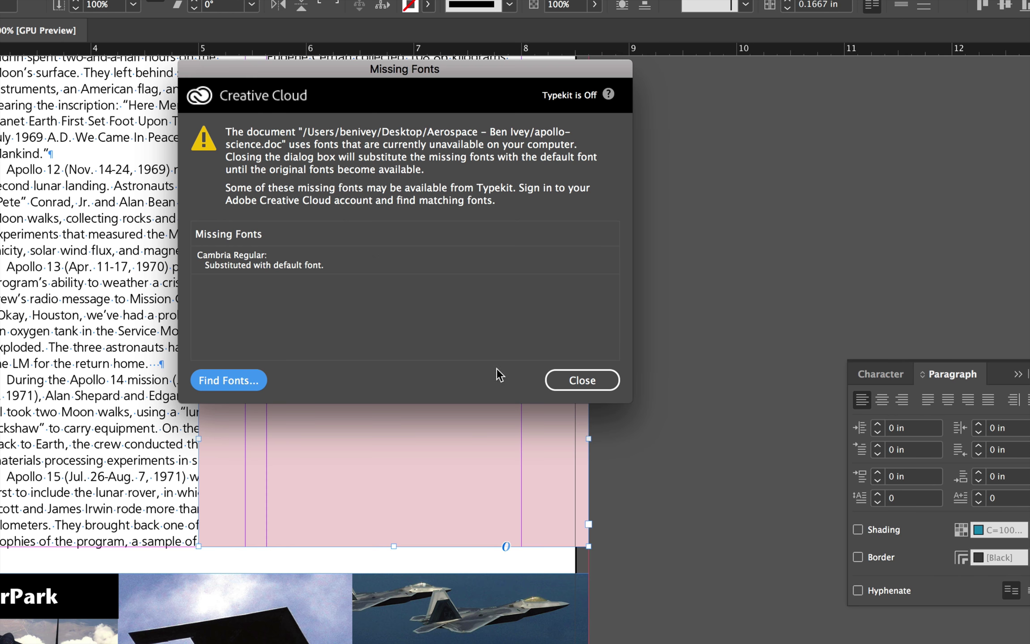
{"action": "left_click", "coordinate": [587, 381]}
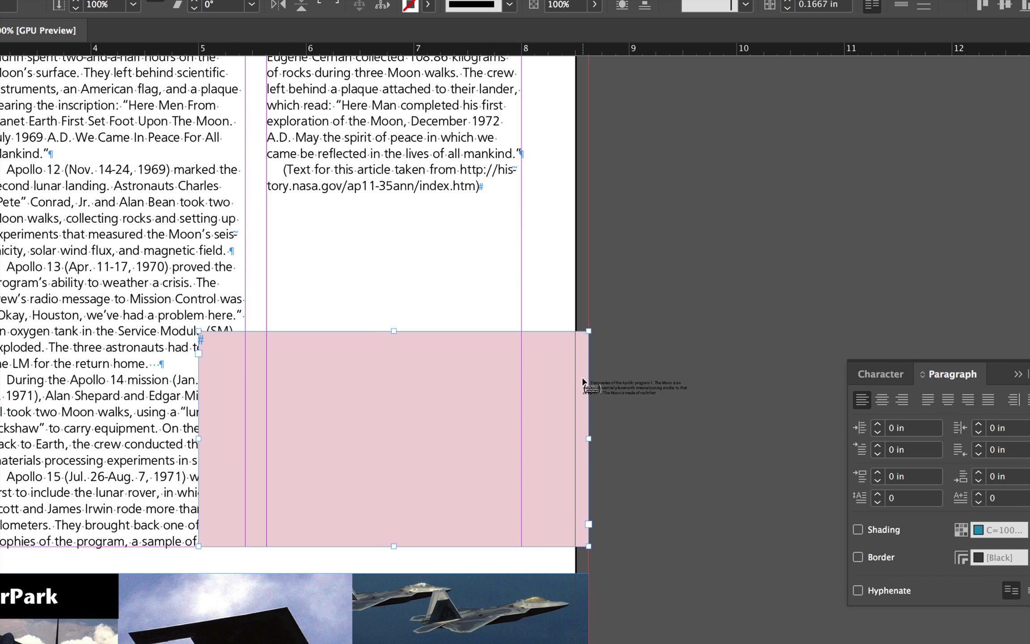
{"action": "left_click", "coordinate": [297, 387]}
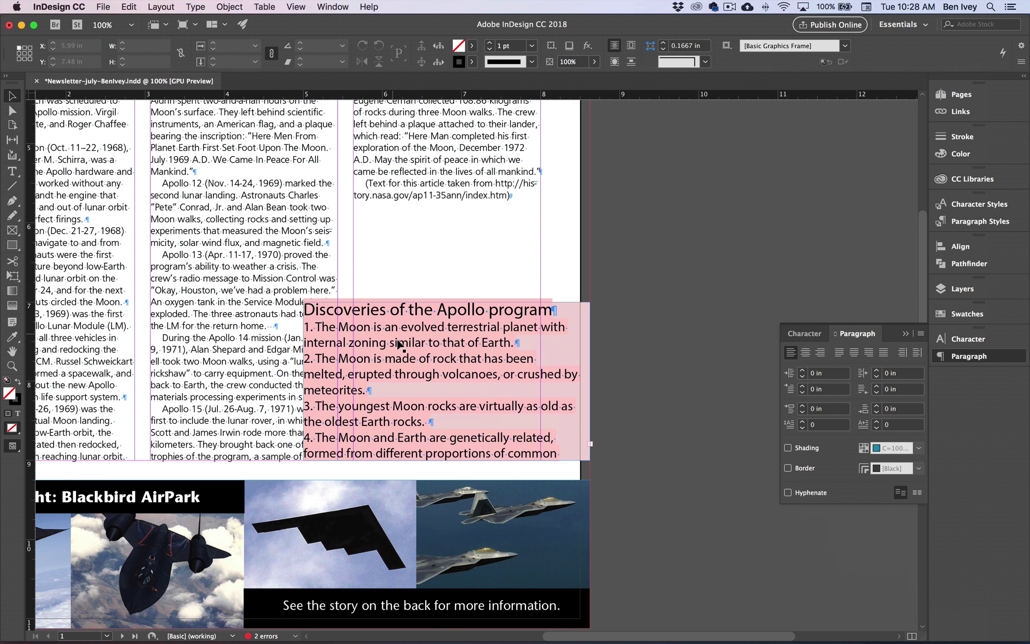
Set the sidebar text frame to auto-size by Height Only, with its bottom edge as the fixed reference
{"action": "left_click", "coordinate": [11, 171]}
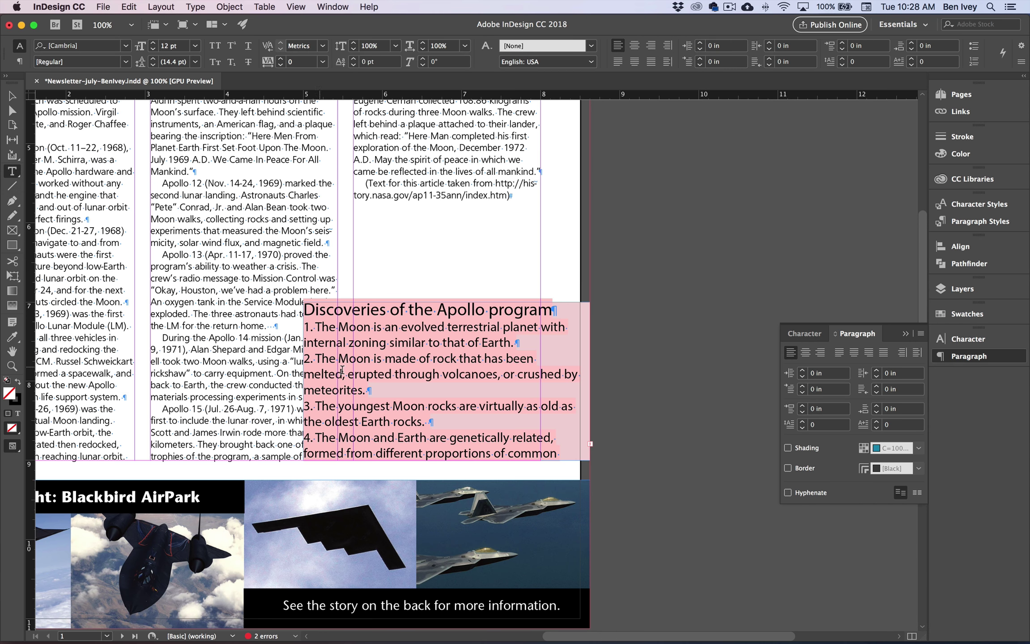
{"action": "left_click", "coordinate": [305, 310]}
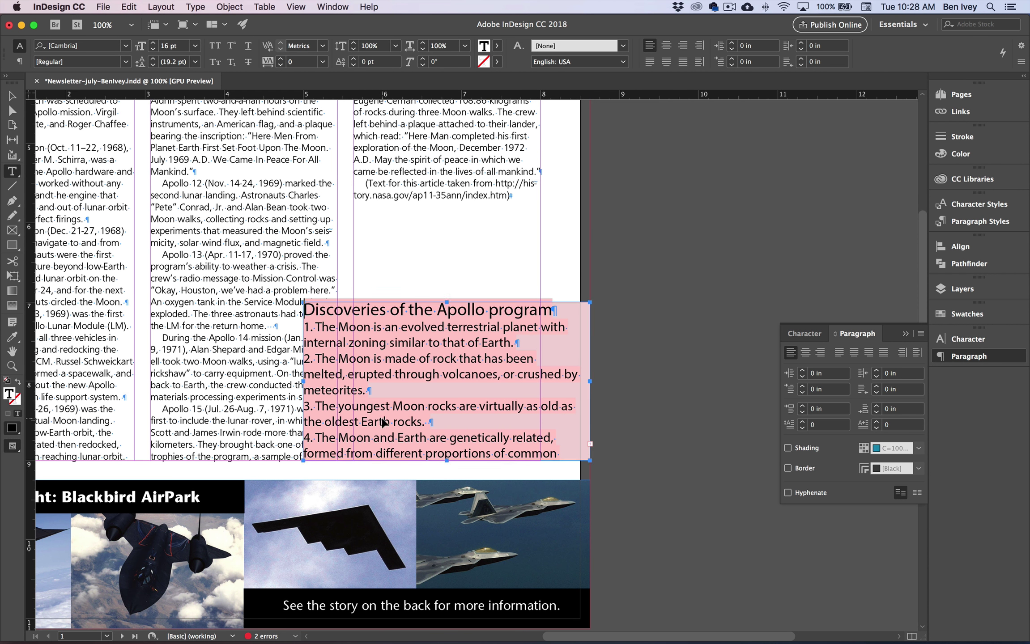
{"action": "key", "text": "super+b"}
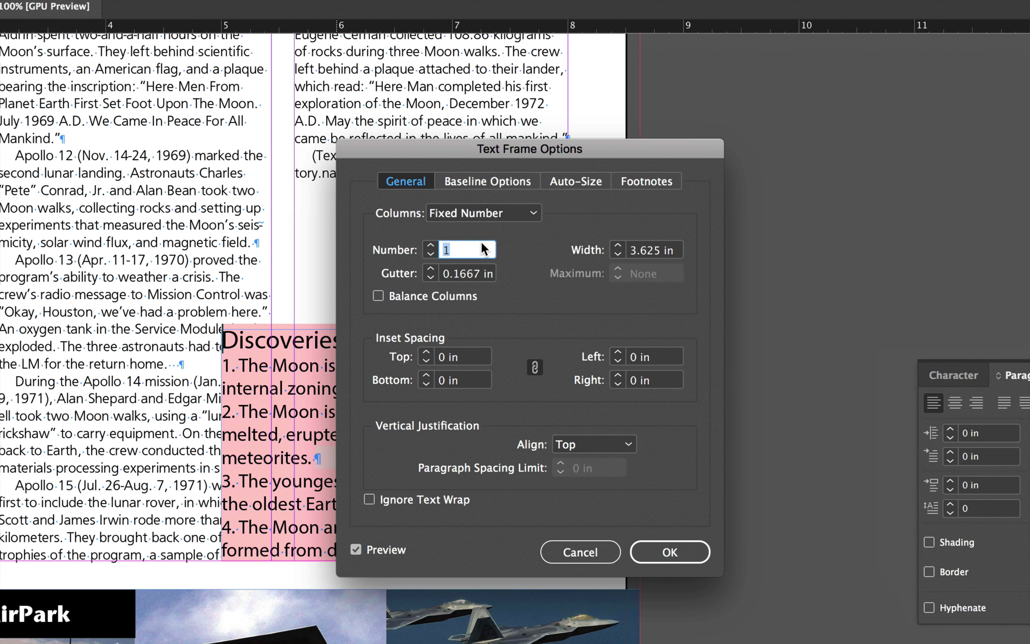
{"action": "left_click", "coordinate": [580, 182]}
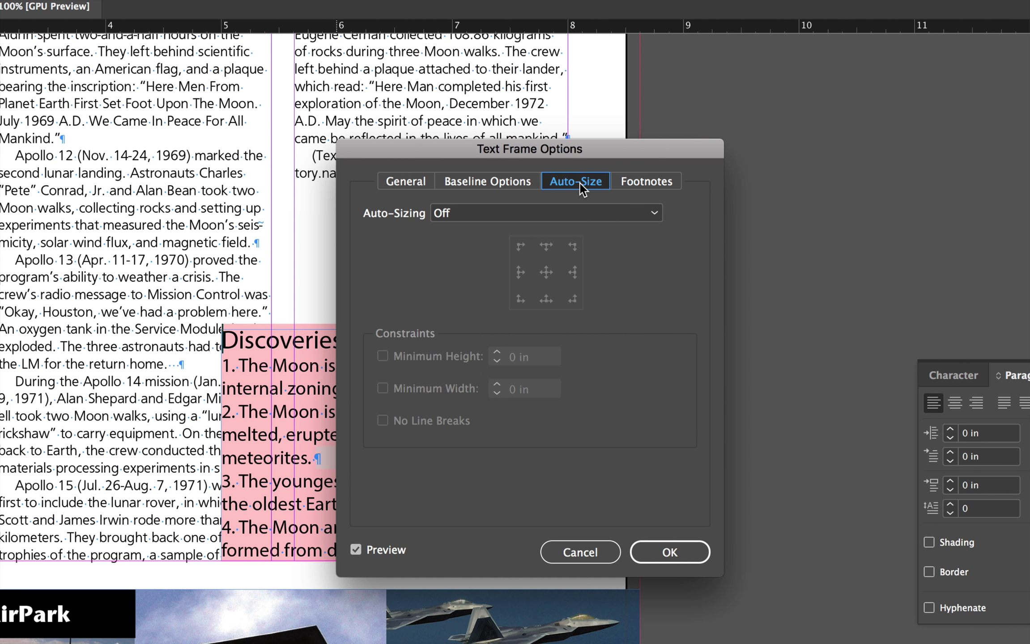
{"action": "left_click", "coordinate": [470, 214]}
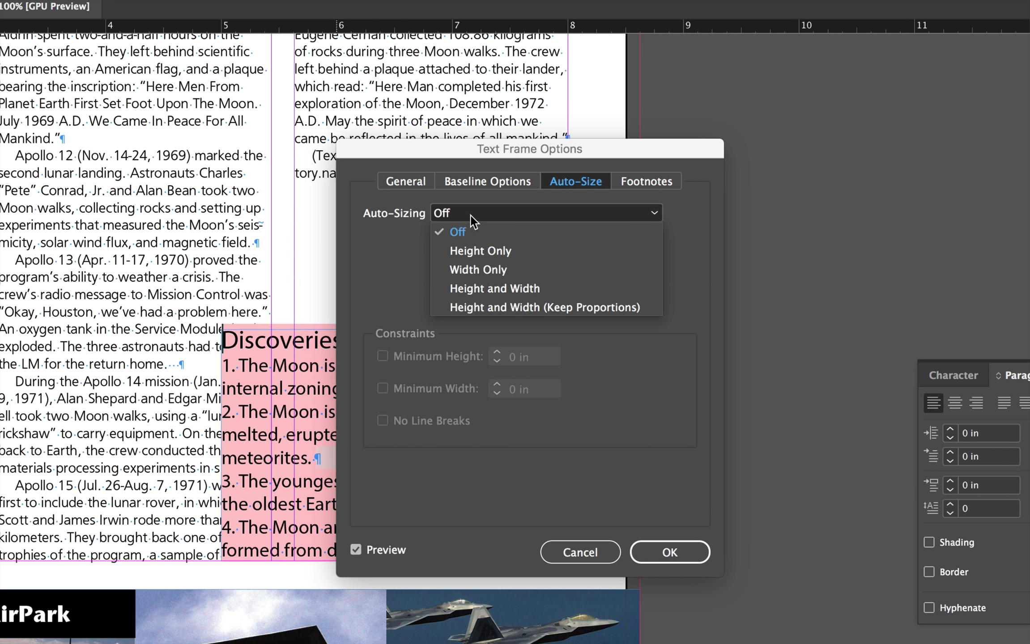
{"action": "left_click", "coordinate": [492, 251]}
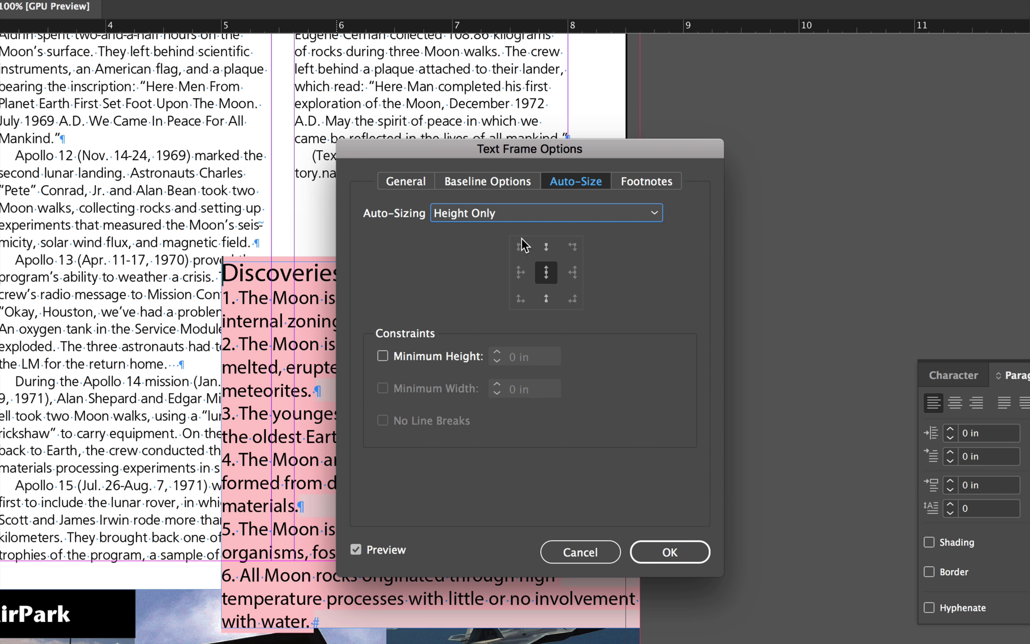
{"action": "left_click_drag", "start_coordinate": [451, 149], "coordinate": [681, 154]}
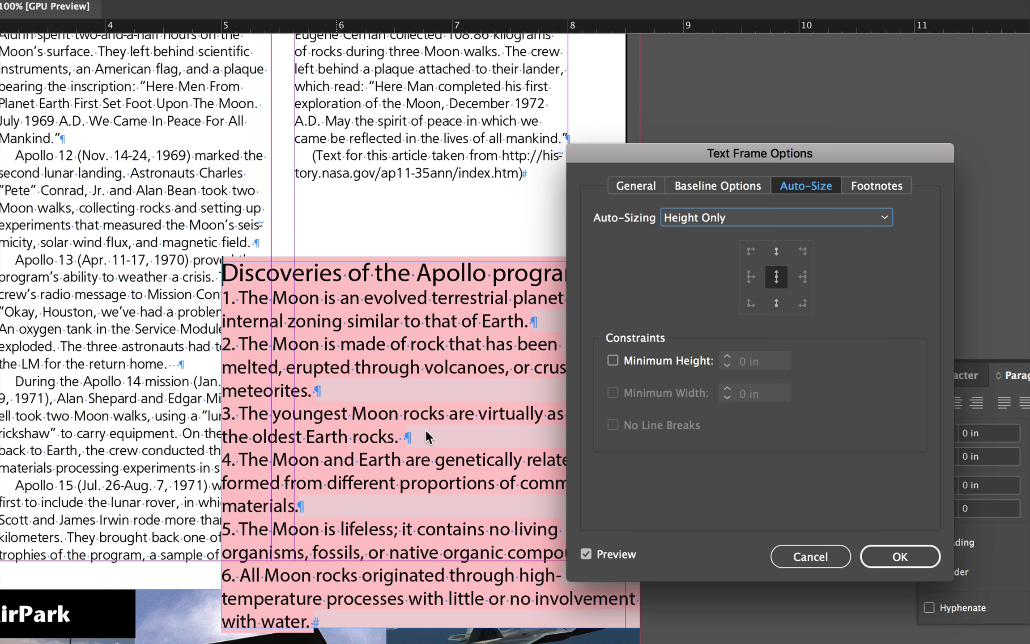
{"action": "left_click", "coordinate": [776, 303]}
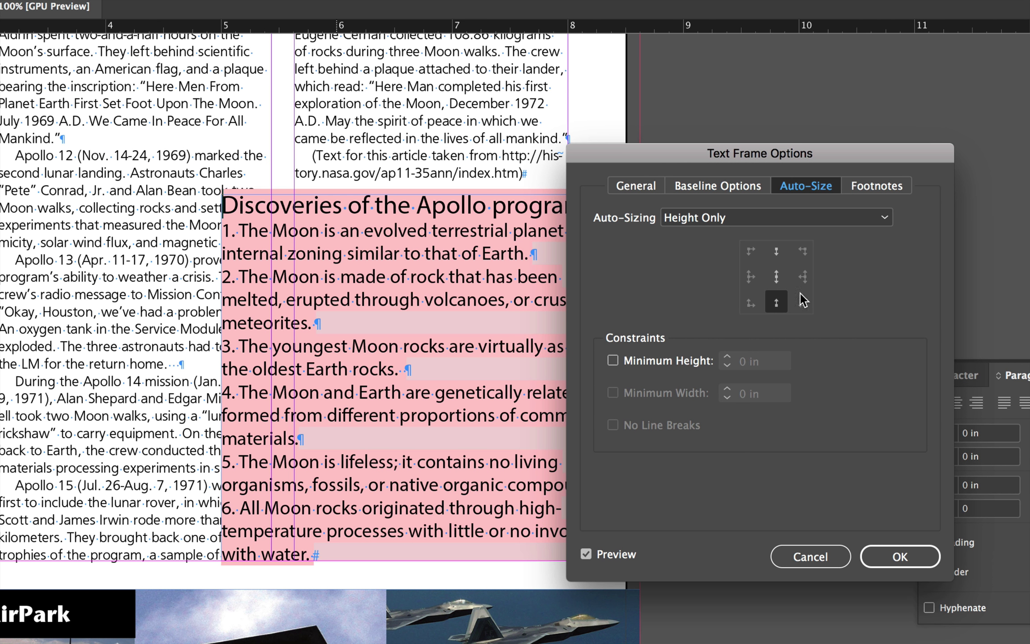
{"action": "left_click", "coordinate": [901, 554]}
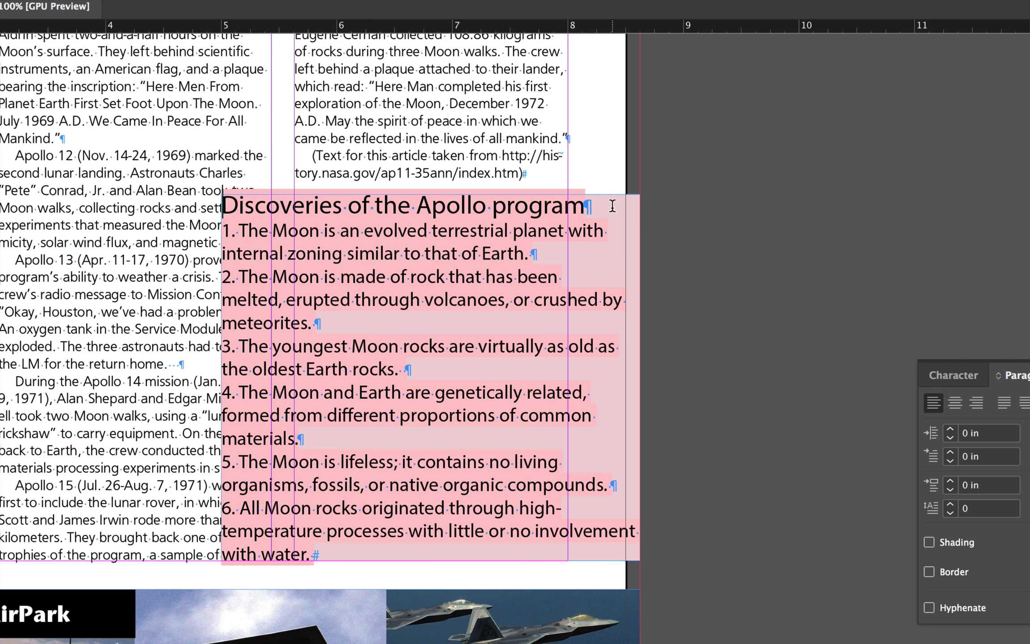
Apply the Sidebar Head paragraph style to the heading "Discoveries of the Apollo program"
{"action": "left_click_drag", "start_coordinate": [613, 207], "coordinate": [198, 217]}
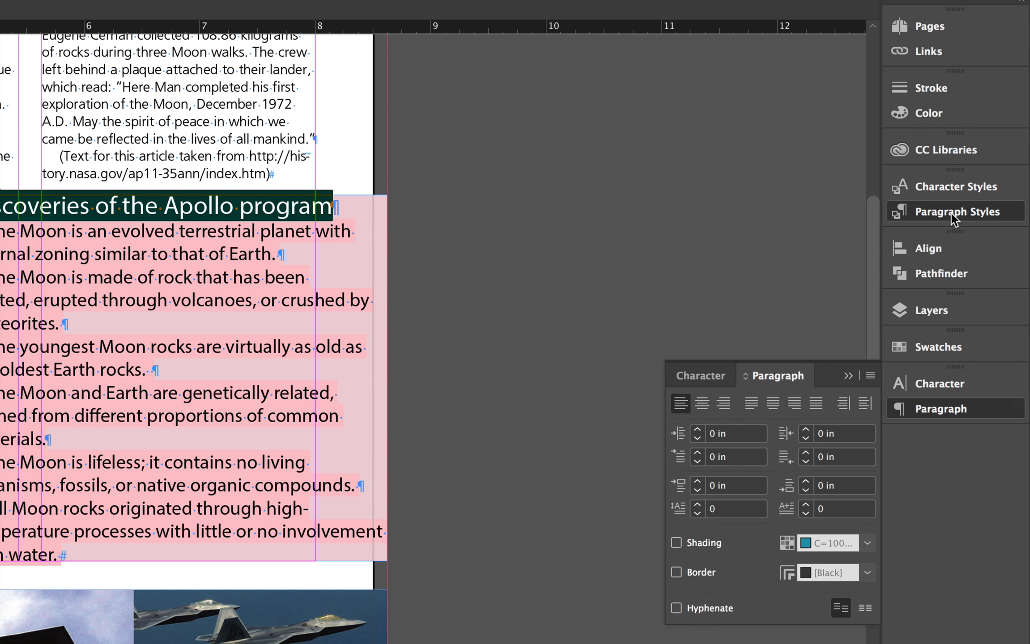
{"action": "left_click", "coordinate": [951, 213]}
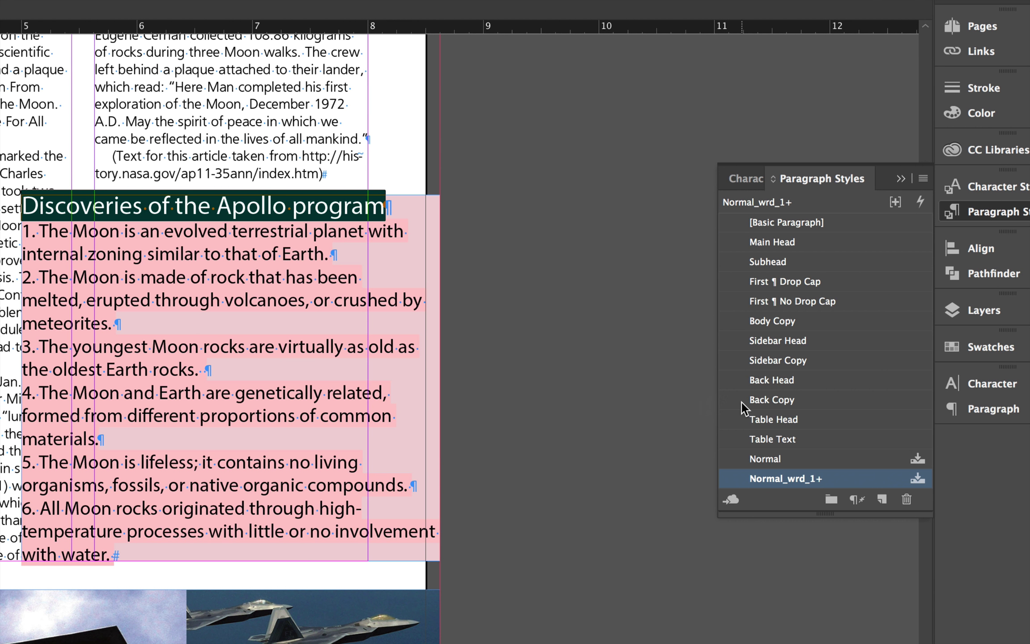
{"action": "left_click", "coordinate": [793, 341]}
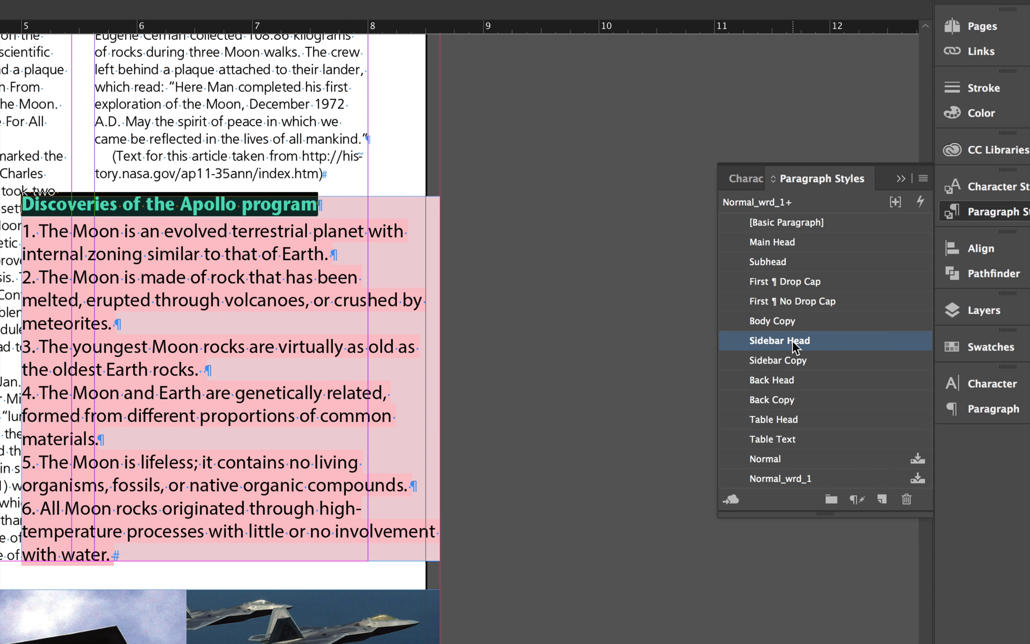
Apply the Sidebar Copy paragraph style to the six numbered paragraphs below the sidebar heading
{"action": "left_click", "coordinate": [192, 277]}
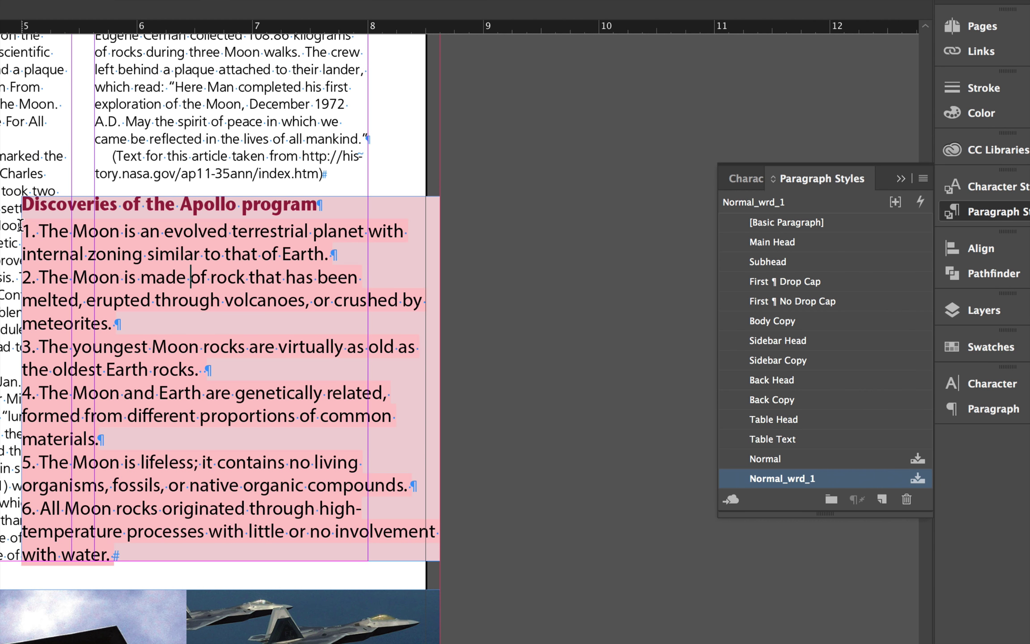
{"action": "left_click_drag", "start_coordinate": [22, 229], "coordinate": [327, 555]}
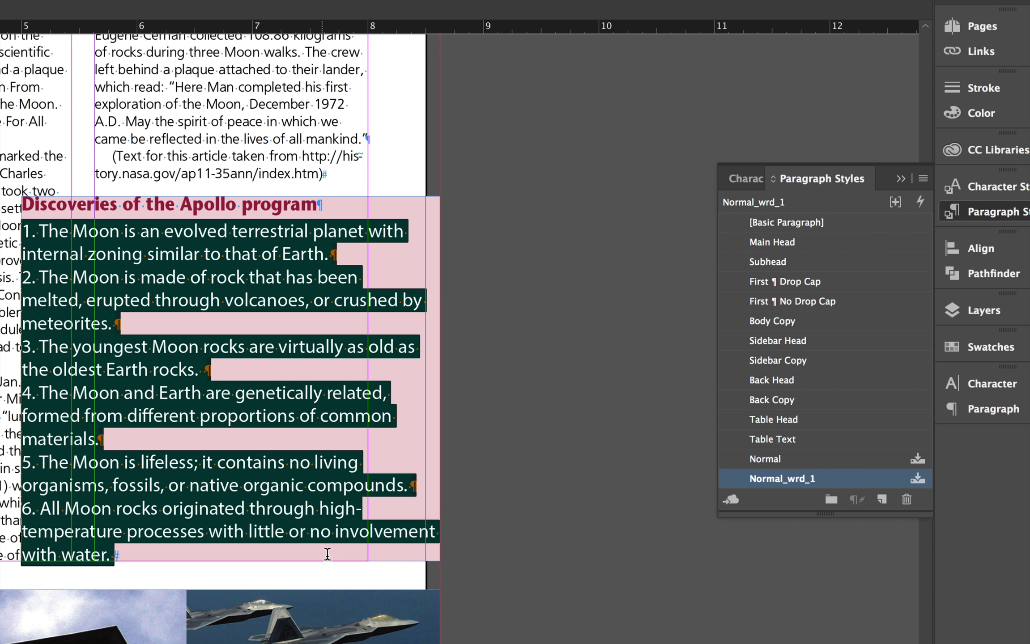
{"action": "left_click", "coordinate": [772, 360]}
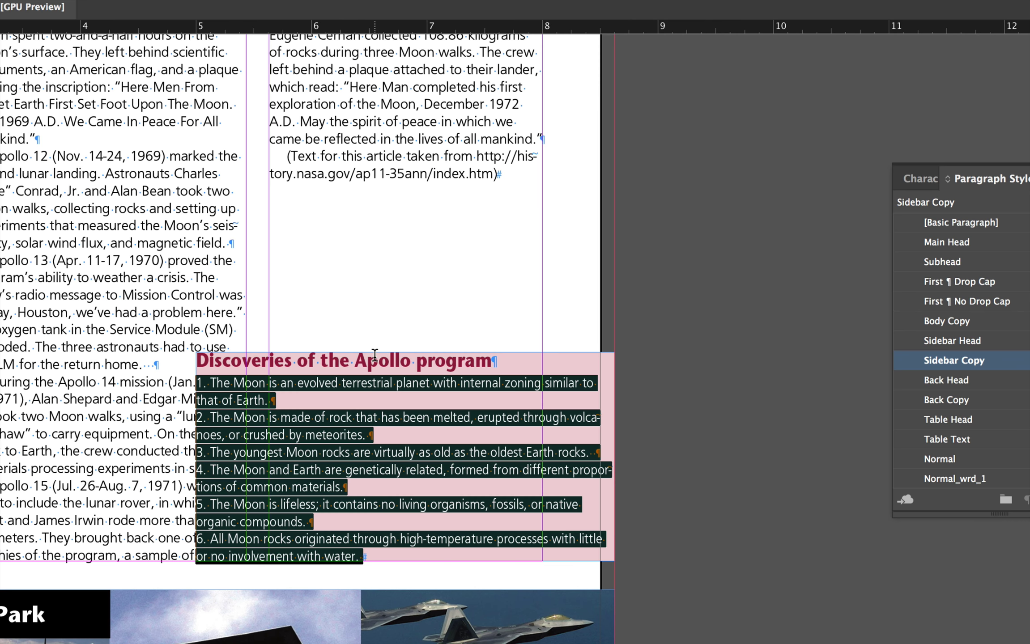
Save the newsletter document
{"action": "scroll", "coordinate": [408, 360], "scroll_direction": "down", "scroll_amount": 7}
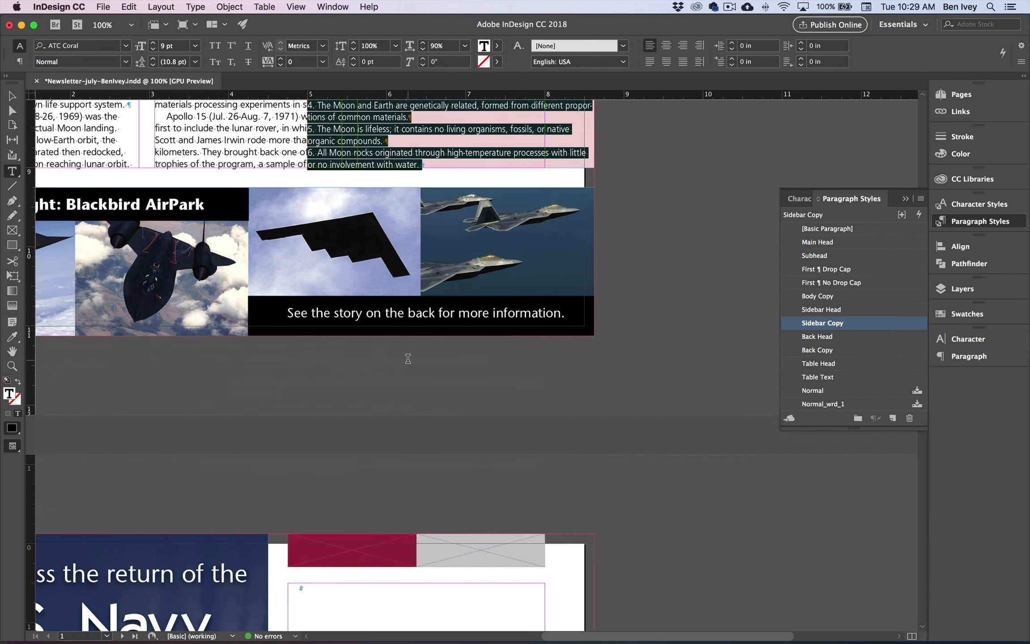
{"action": "scroll", "coordinate": [413, 362], "scroll_direction": "up", "scroll_amount": 10}
{"action": "scroll", "coordinate": [416, 363], "scroll_direction": "down", "scroll_amount": 3}
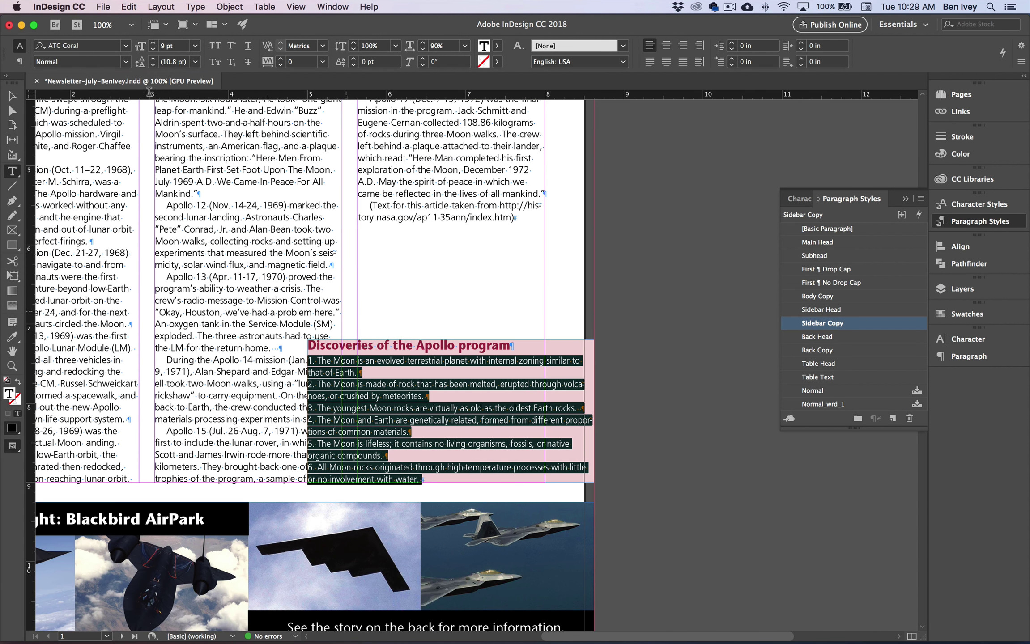
{"action": "left_click", "coordinate": [104, 6]}
{"action": "left_click", "coordinate": [137, 88]}
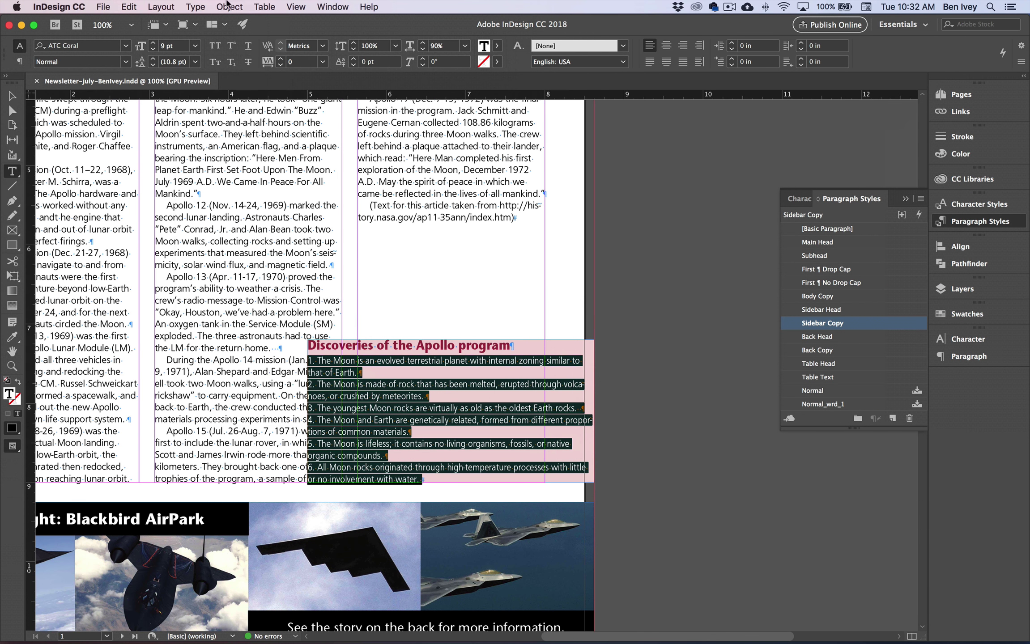
Give the sidebar text frame a linked inset spacing of 0.125 in on all four sides
{"action": "left_click", "coordinate": [195, 6]}
{"action": "mouse_move", "coordinate": [218, 5]}
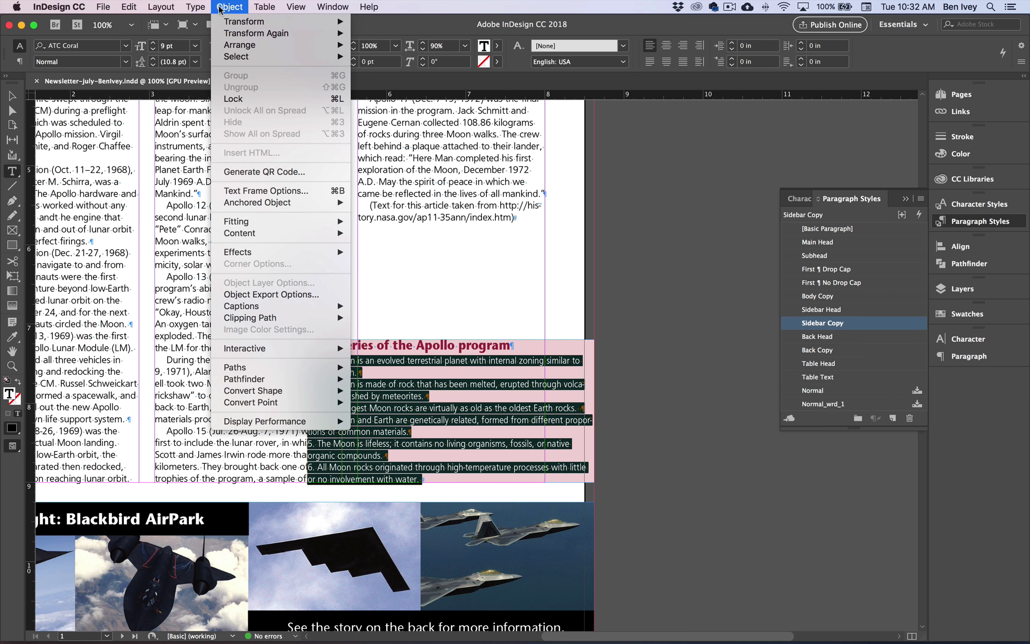
{"action": "left_click", "coordinate": [279, 193]}
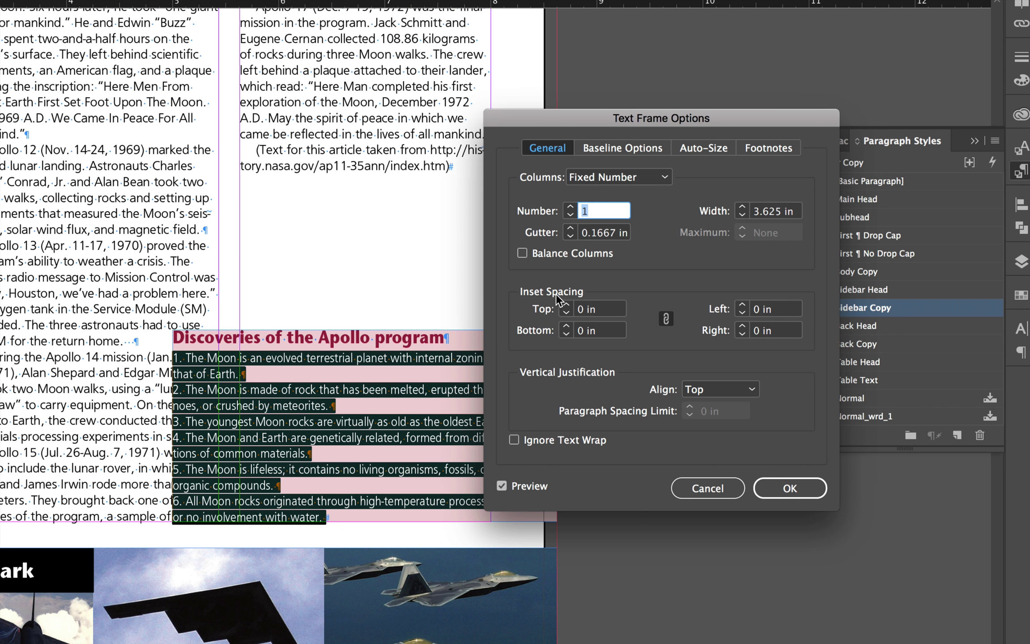
{"action": "left_click", "coordinate": [605, 310]}
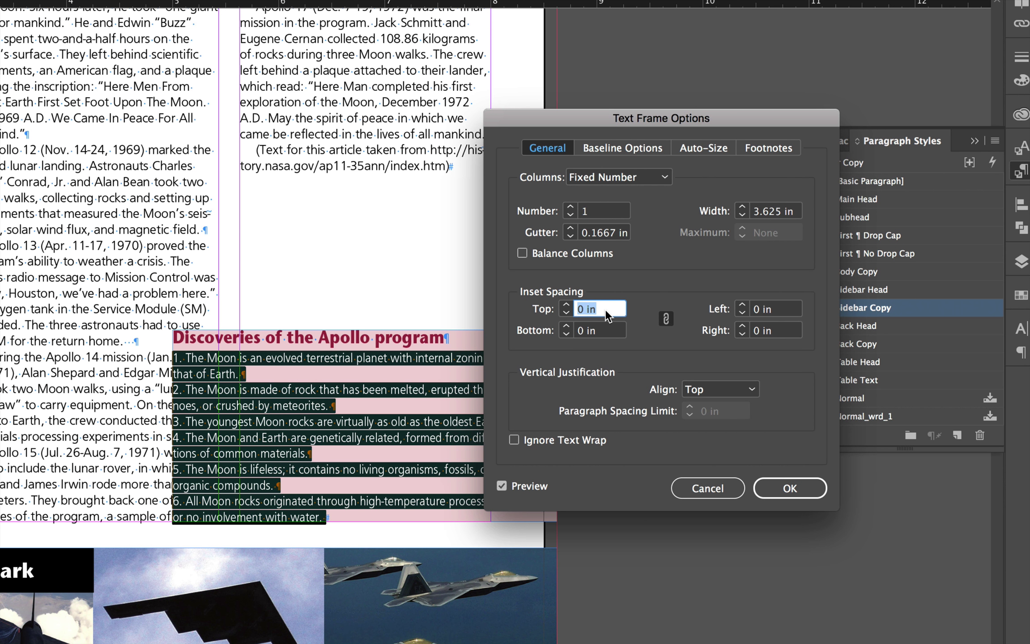
{"action": "type", "text": ".125"}
{"action": "left_click", "coordinate": [666, 318]}
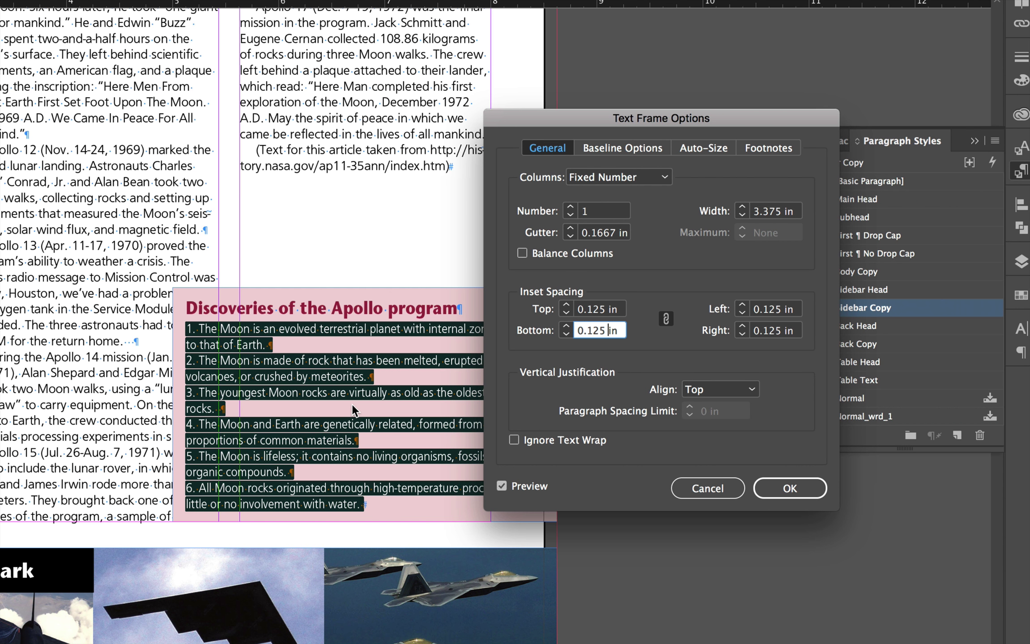
{"action": "left_click_drag", "start_coordinate": [560, 127], "coordinate": [654, 129]}
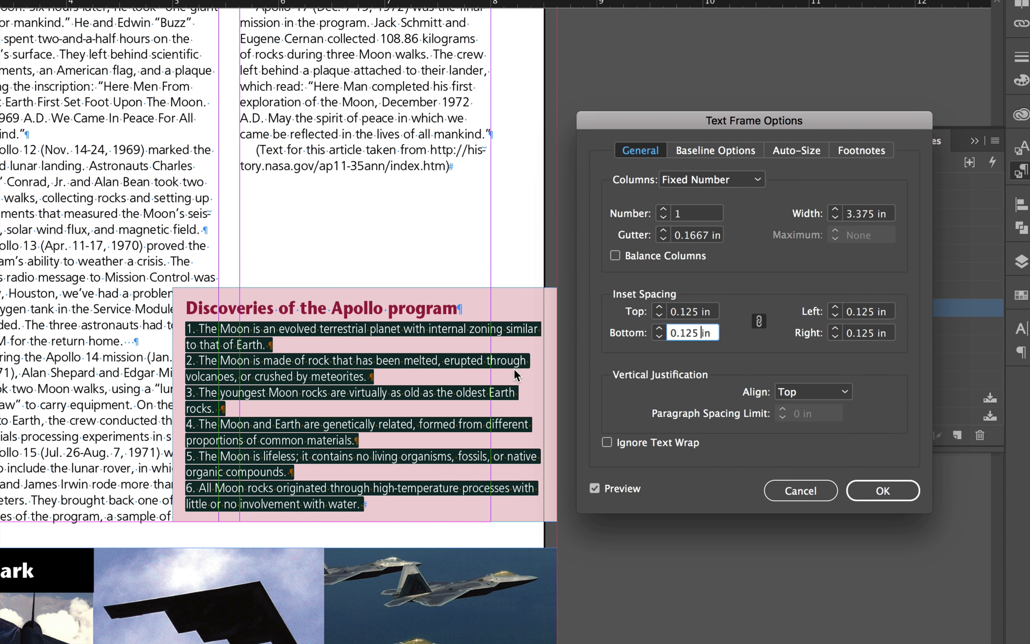
Unlink the sidebar frame's inset values and set only the right inset to 0.625 in
{"action": "left_click", "coordinate": [759, 321]}
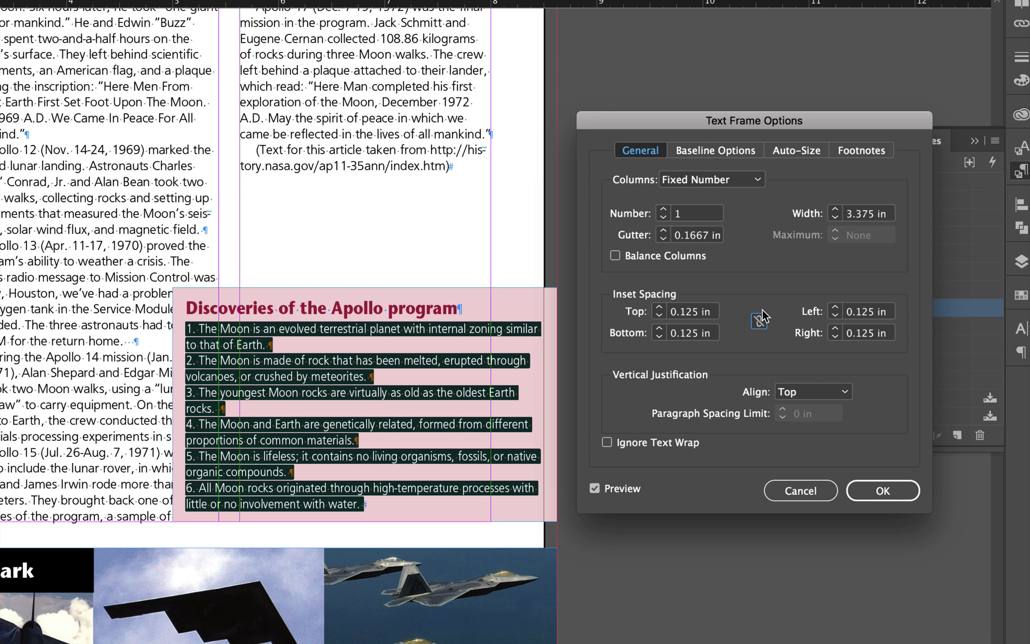
{"action": "left_click", "coordinate": [882, 333]}
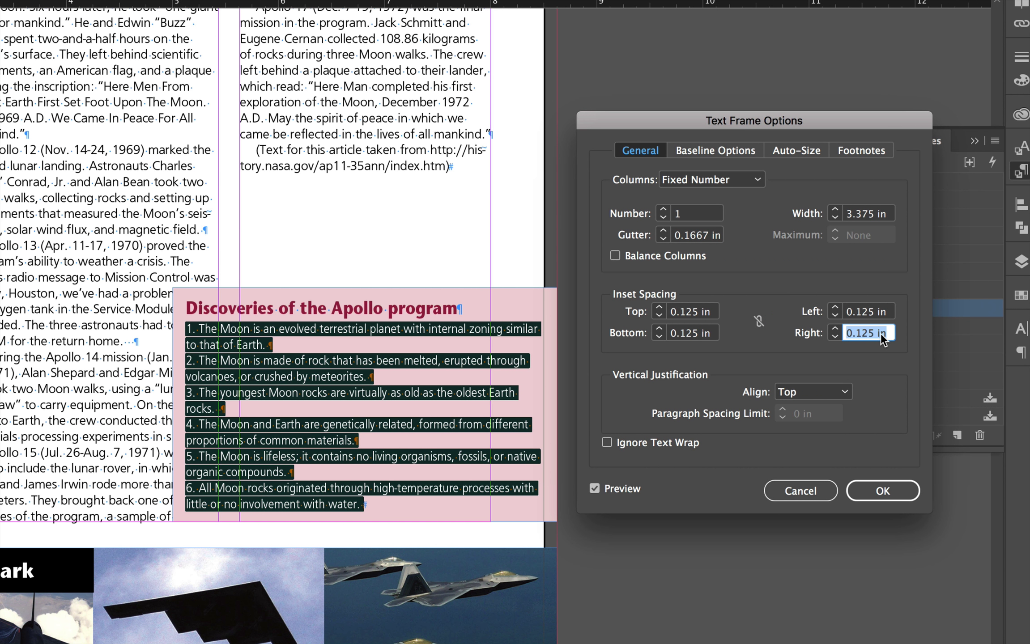
{"action": "type", "text": ".625"}
{"action": "key", "text": "Tab"}
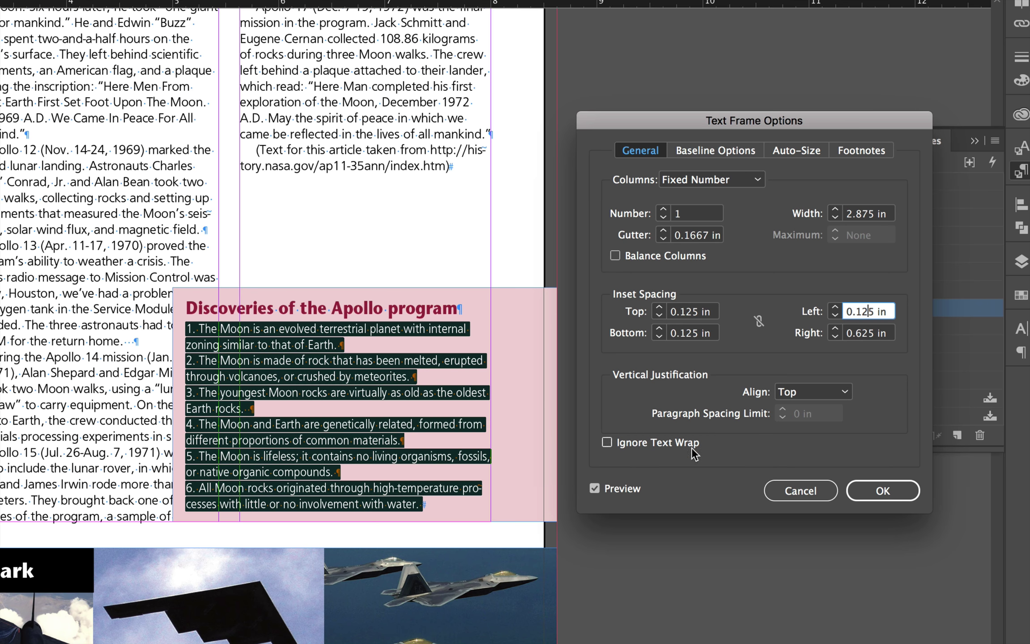
{"action": "left_click", "coordinate": [883, 492]}
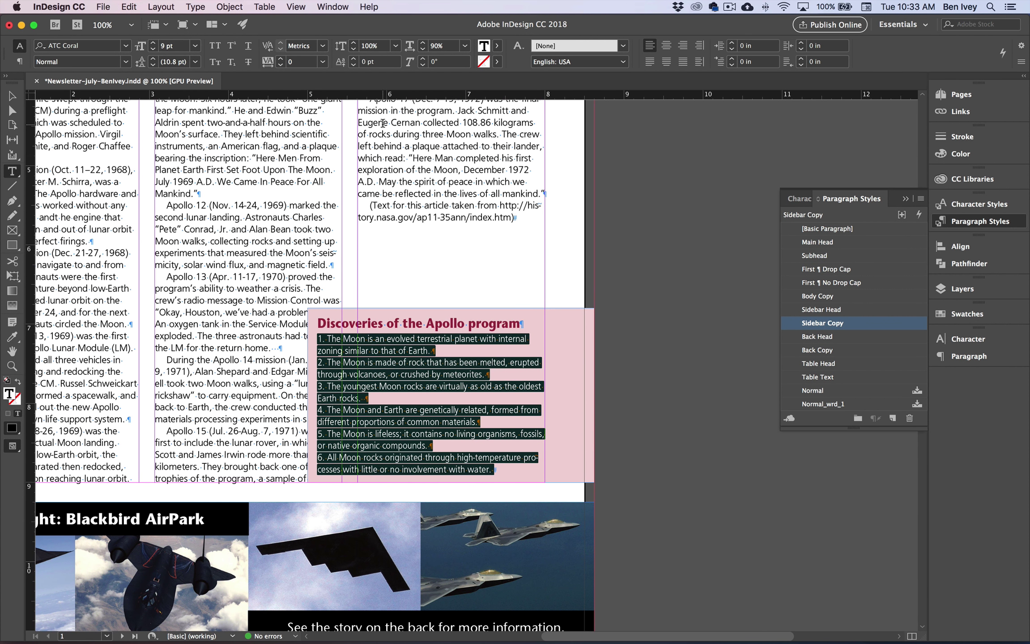
Select the sidebar frame and make the article text wrap around its bounding box
{"action": "left_click", "coordinate": [333, 8]}
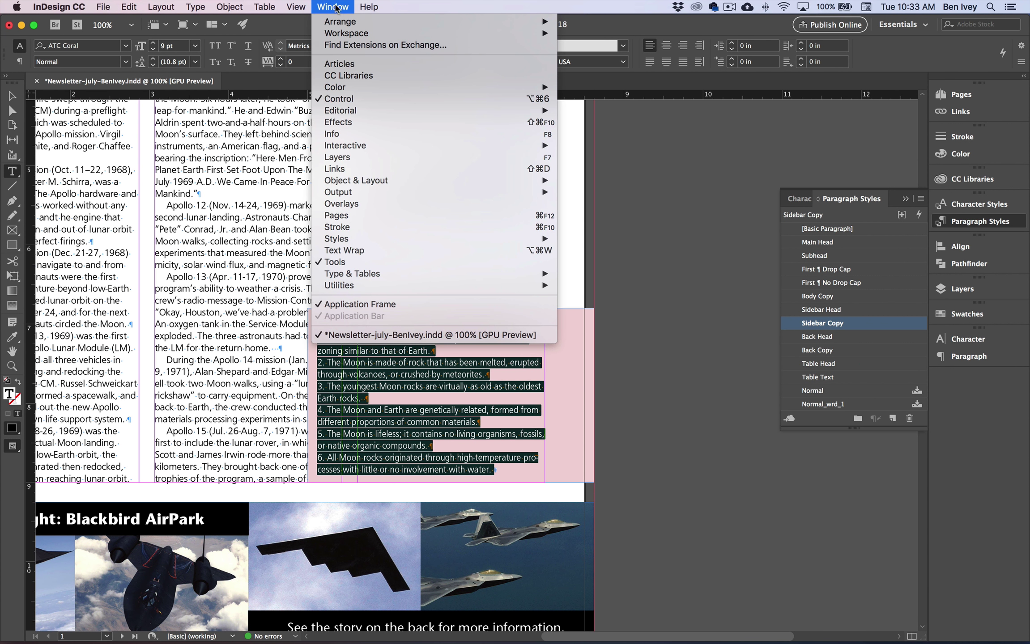
{"action": "left_click", "coordinate": [432, 251]}
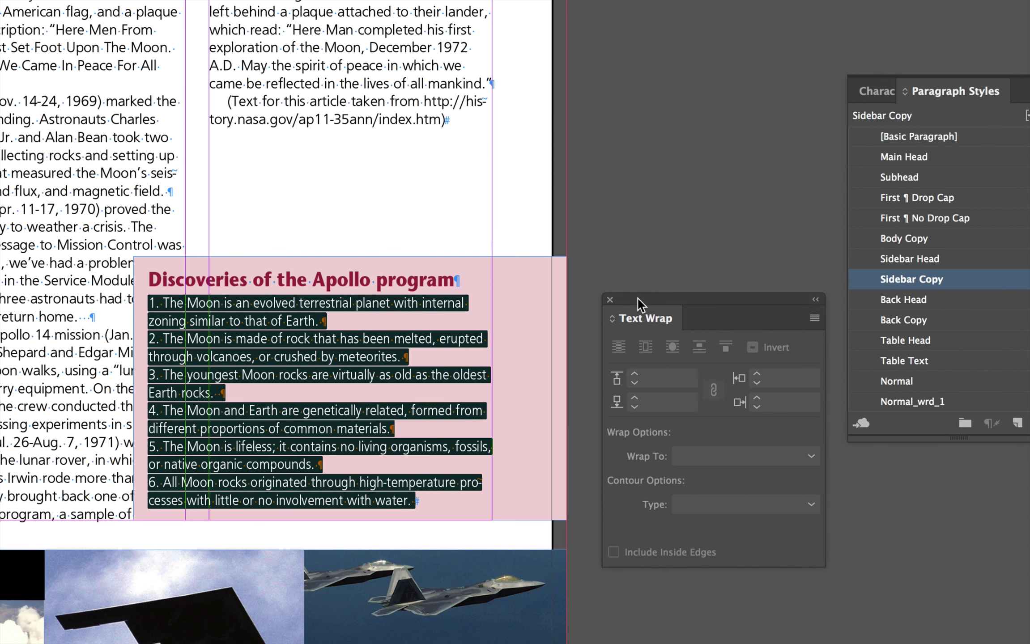
{"action": "left_click_drag", "start_coordinate": [637, 299], "coordinate": [625, 244]}
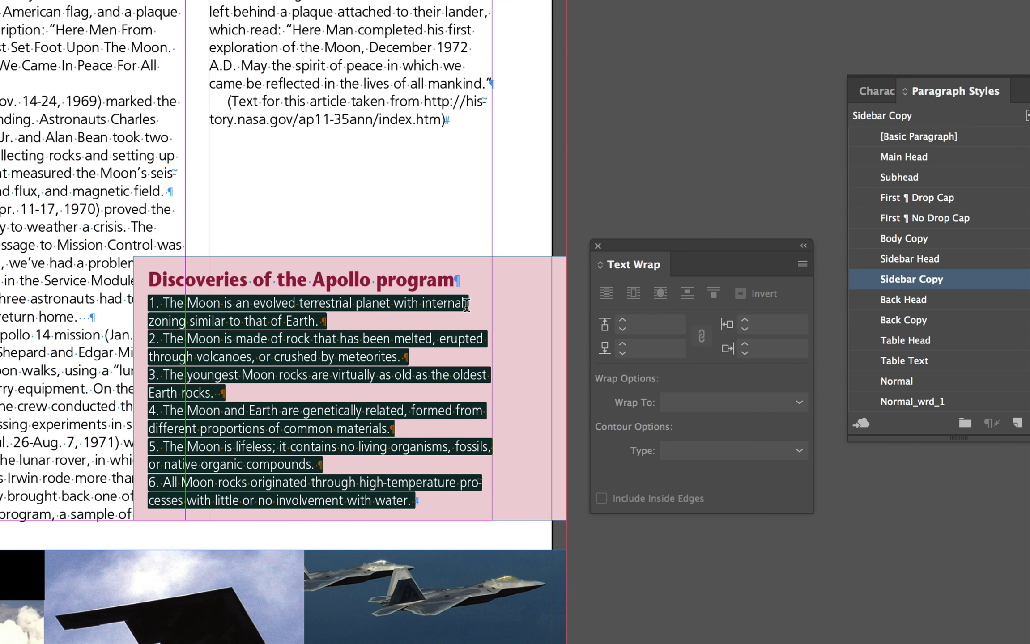
{"action": "left_click", "coordinate": [498, 309]}
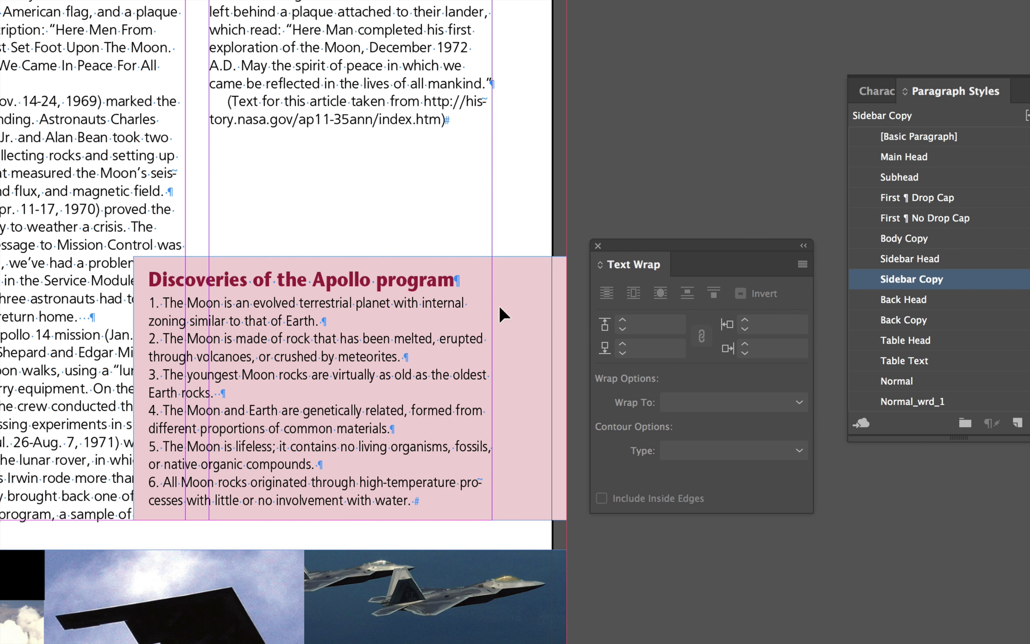
{"action": "key", "text": "super+shift+a"}
{"action": "left_click", "coordinate": [517, 312]}
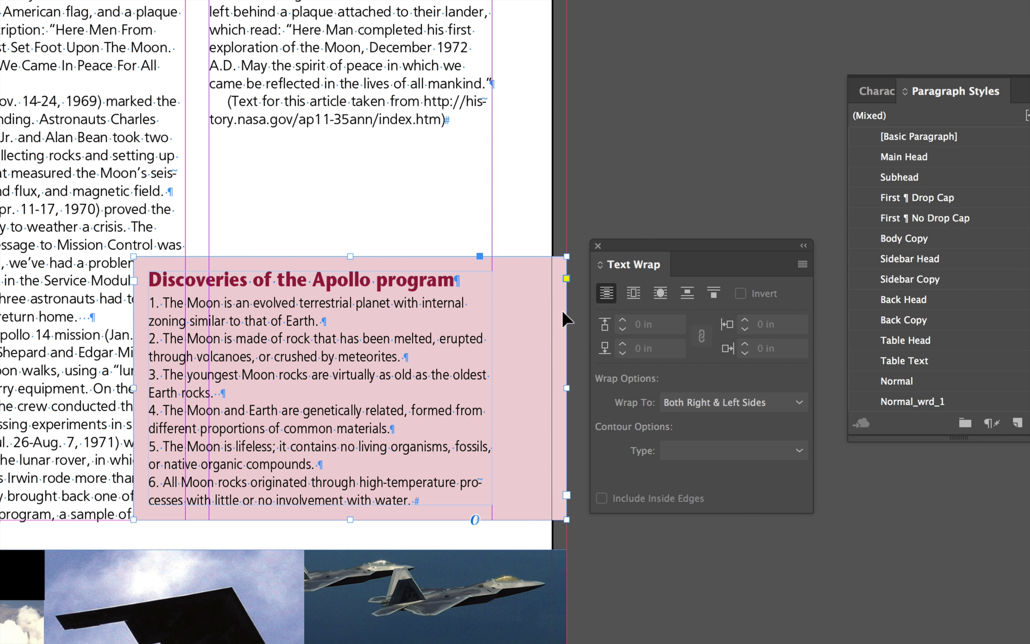
{"action": "left_click", "coordinate": [632, 295]}
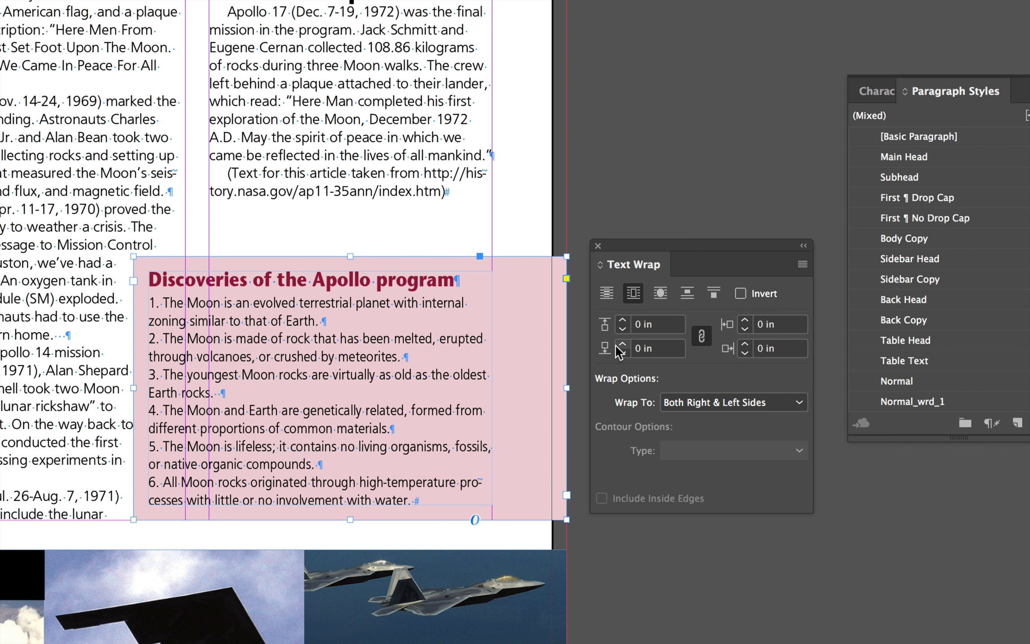
Set the sidebar's text wrap offset to 0.1875 in on all four sides
{"action": "double_click", "coordinate": [661, 330]}
{"action": "triple_click", "coordinate": [662, 331]}
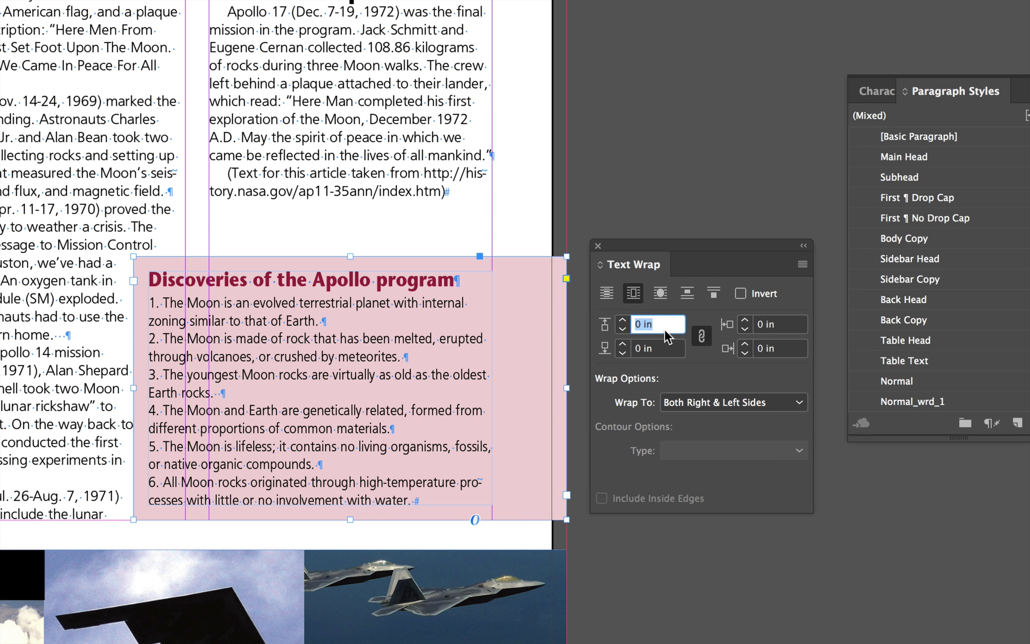
{"action": "type", "text": "0.1875"}
{"action": "key", "text": "Tab"}
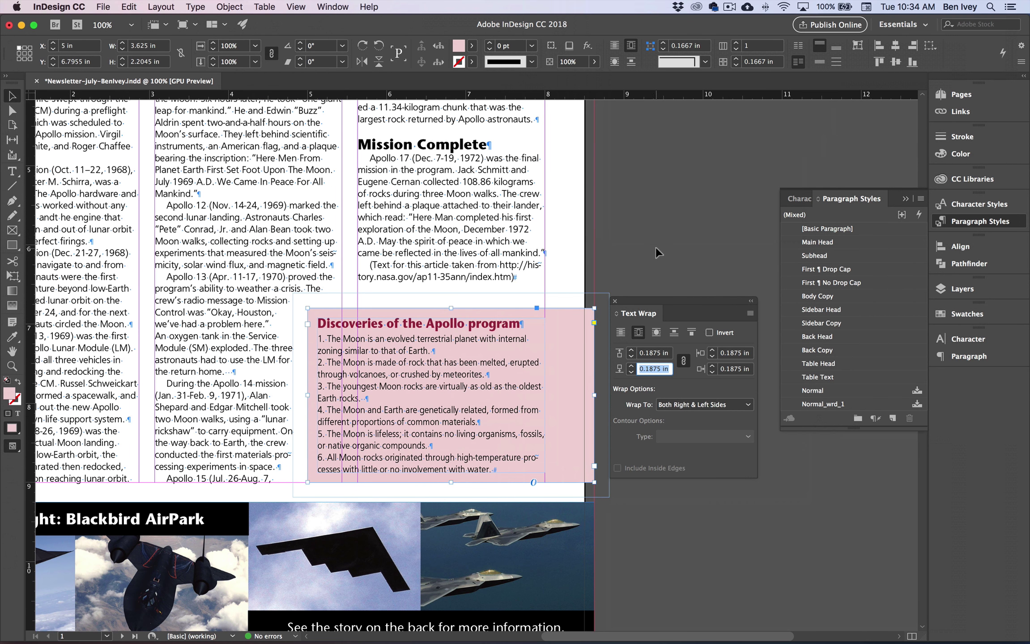
Deselect the sidebar frame and save the newsletter document
{"action": "left_click", "coordinate": [656, 250]}
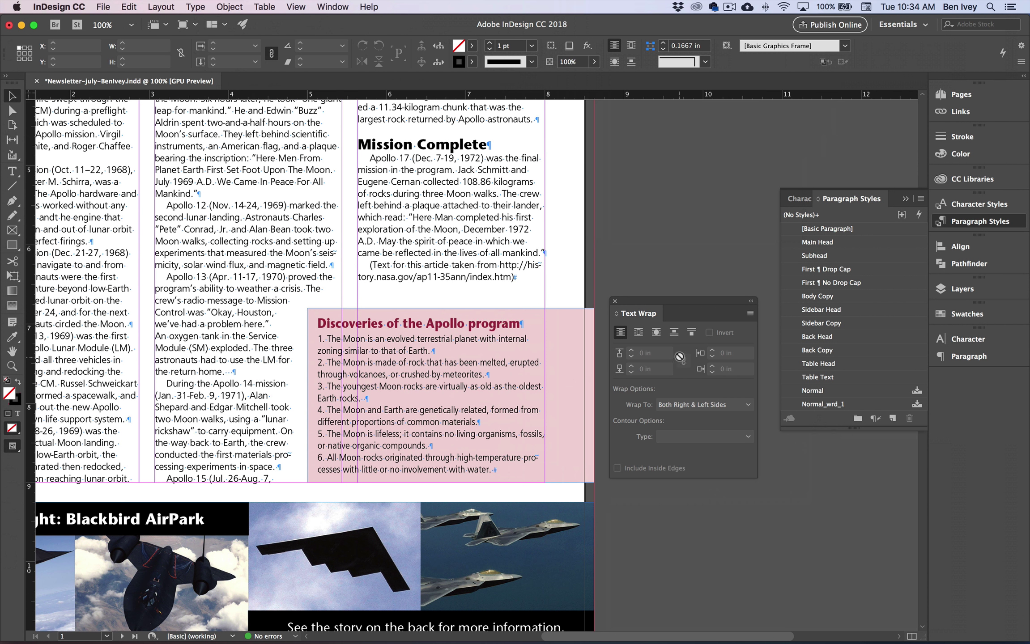
{"action": "left_click", "coordinate": [108, 6]}
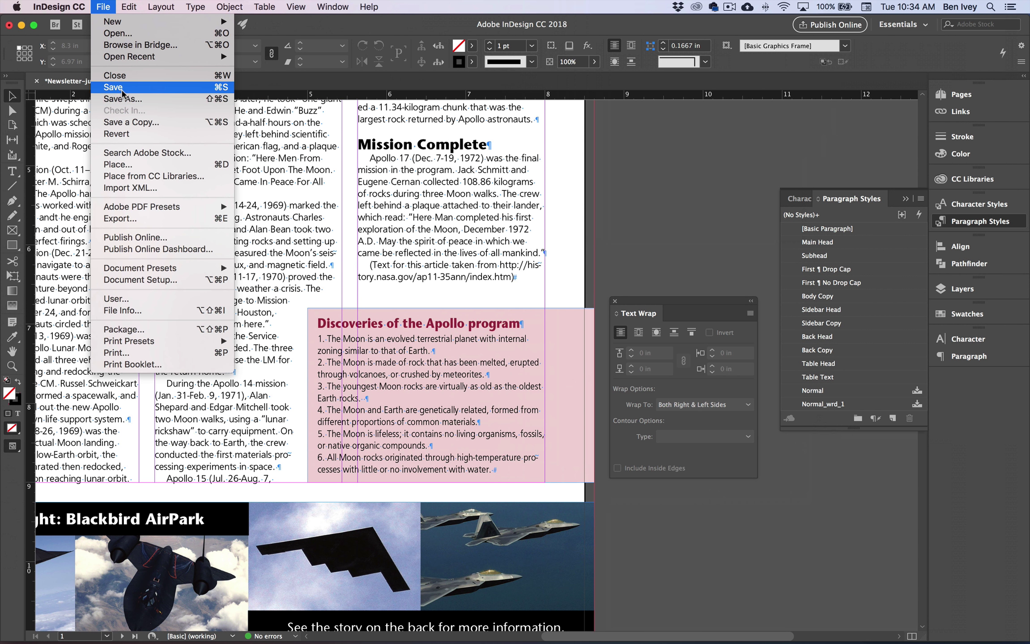
{"action": "left_click", "coordinate": [122, 88]}
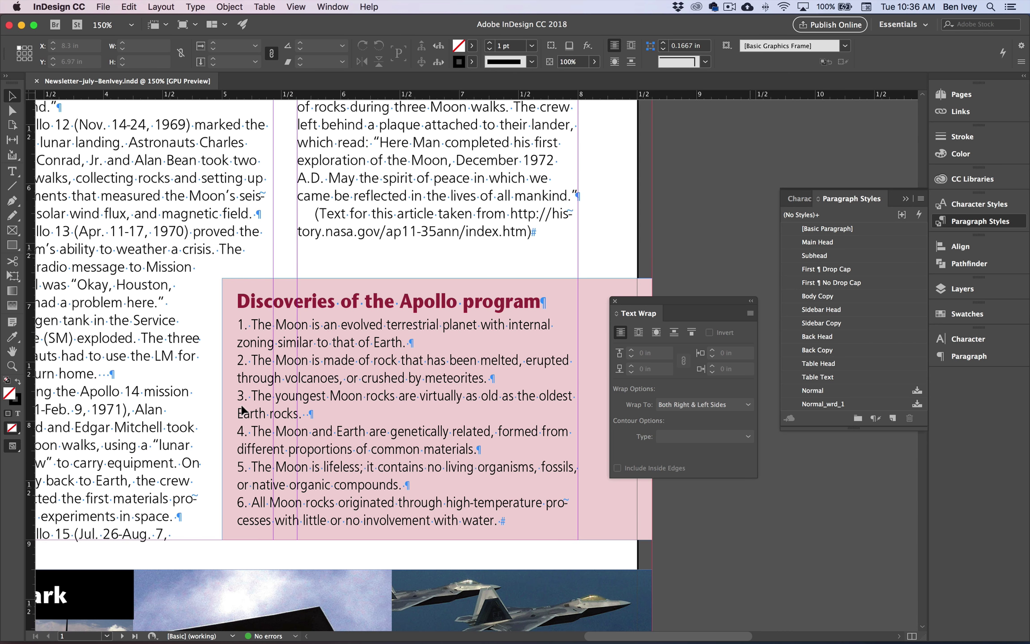
Select the six discovery items below the sidebar heading and set their list type to Numbers in Bullets and Numbering, with preview on
{"action": "left_click", "coordinate": [308, 404]}
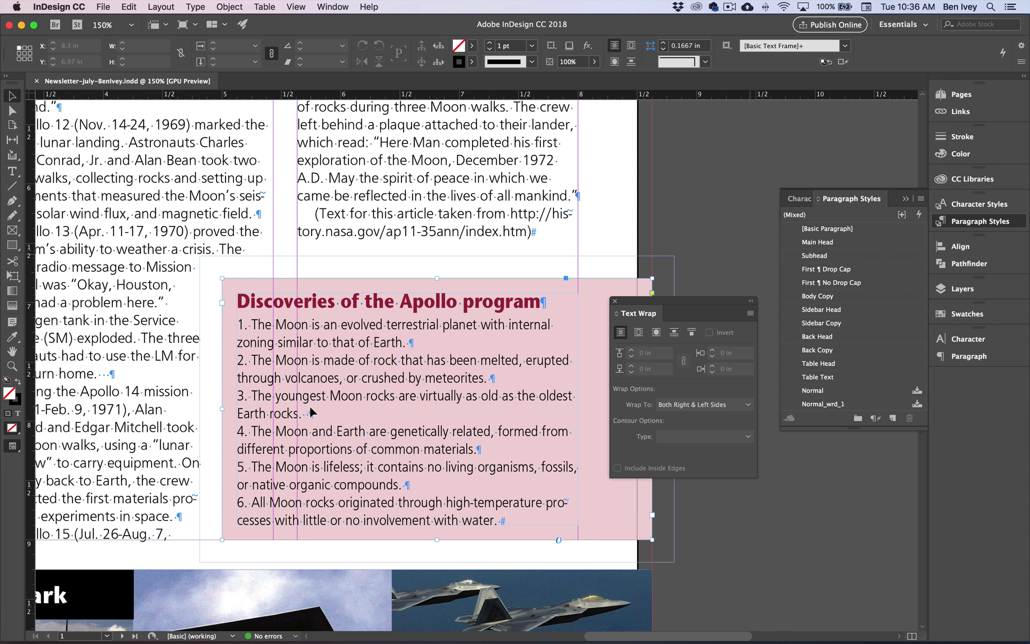
{"action": "left_click", "coordinate": [11, 172]}
{"action": "left_click_drag", "start_coordinate": [235, 321], "coordinate": [522, 519]}
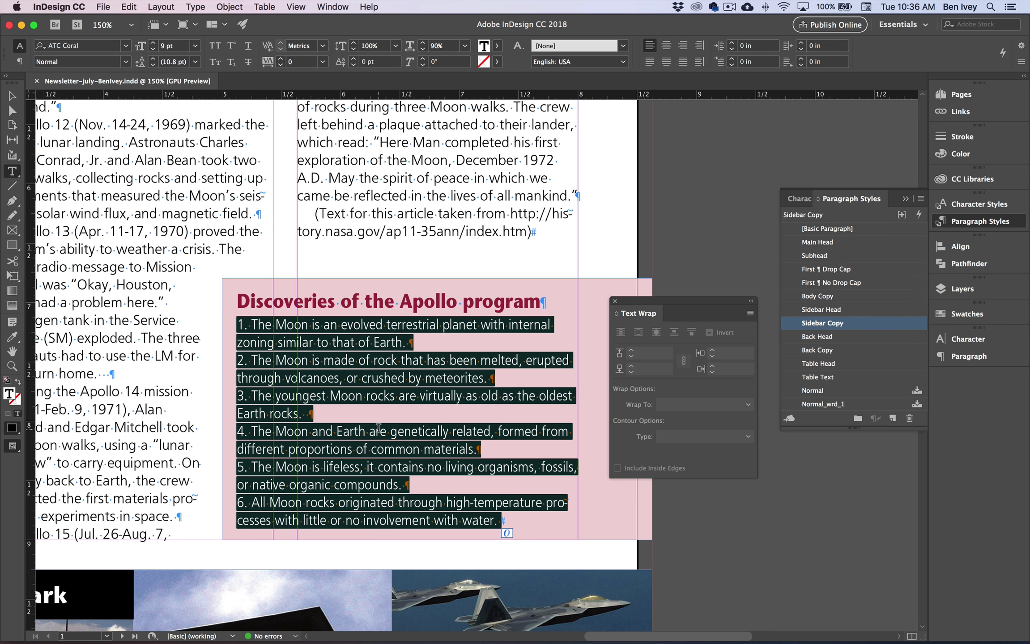
{"action": "scroll", "coordinate": [378, 428], "scroll_direction": "down", "scroll_amount": 3}
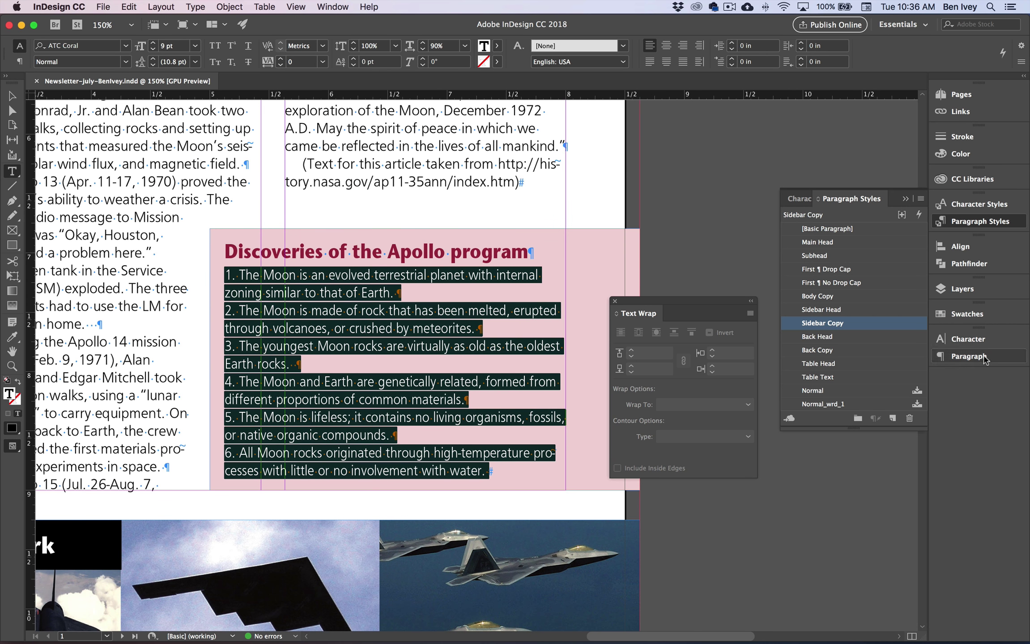
{"action": "left_click", "coordinate": [996, 358]}
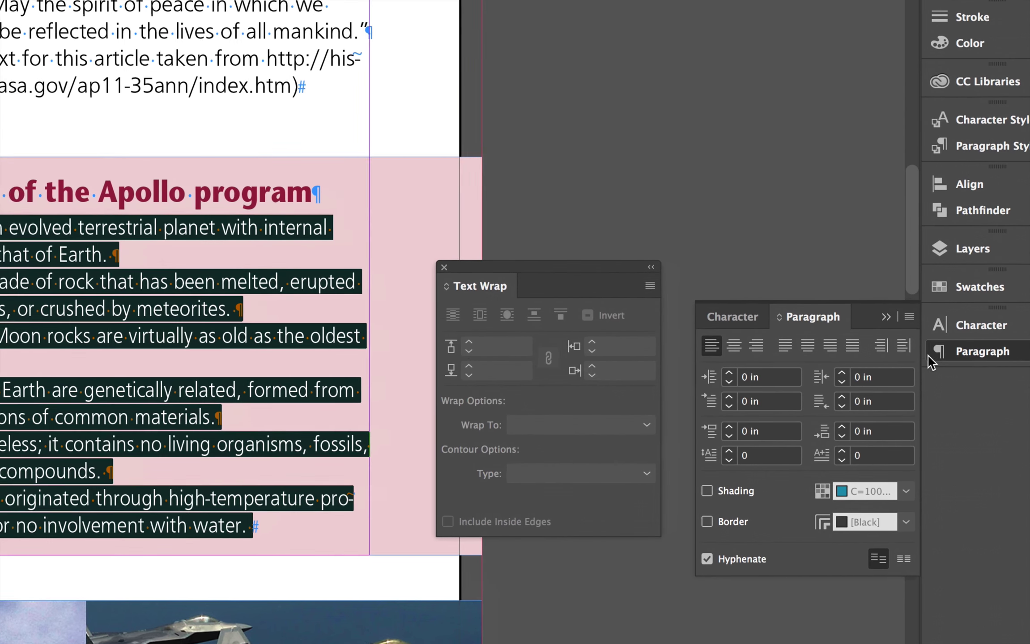
{"action": "left_click", "coordinate": [908, 315]}
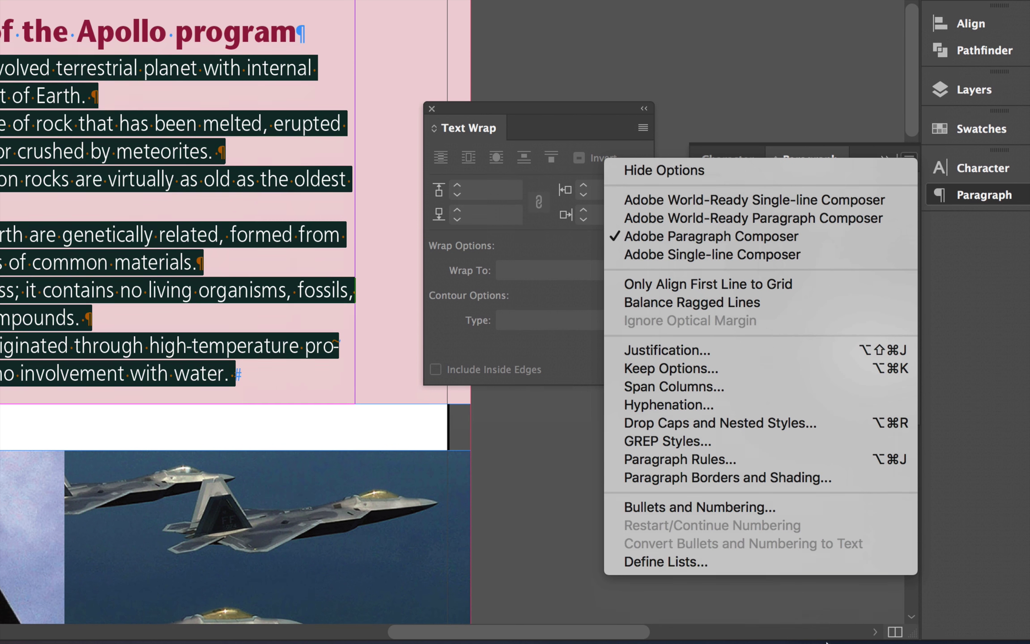
{"action": "left_click", "coordinate": [745, 506]}
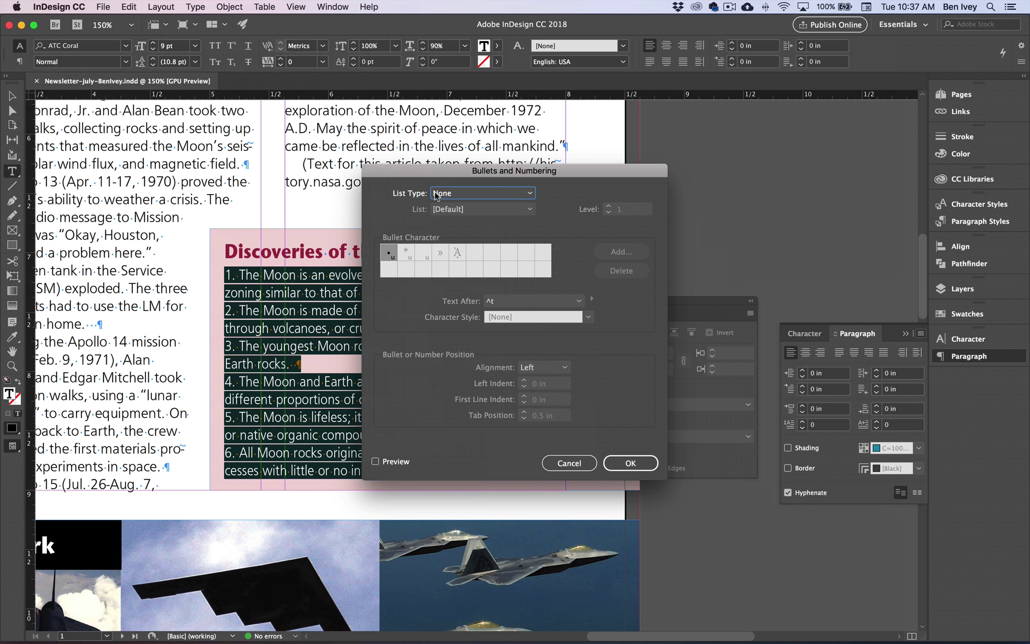
{"action": "left_click_drag", "start_coordinate": [421, 172], "coordinate": [618, 231]}
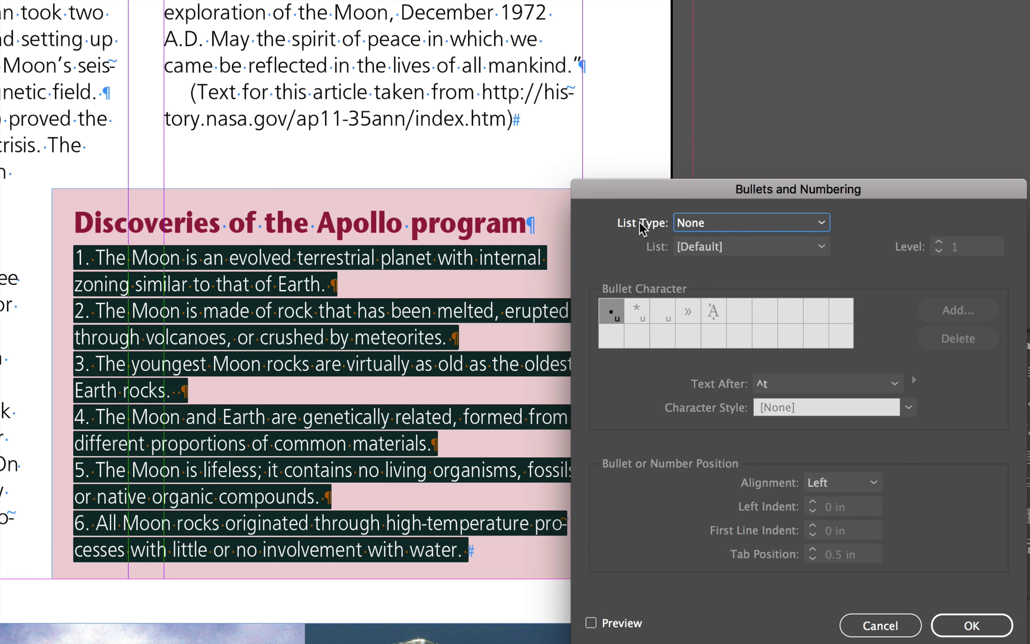
{"action": "left_click", "coordinate": [703, 221]}
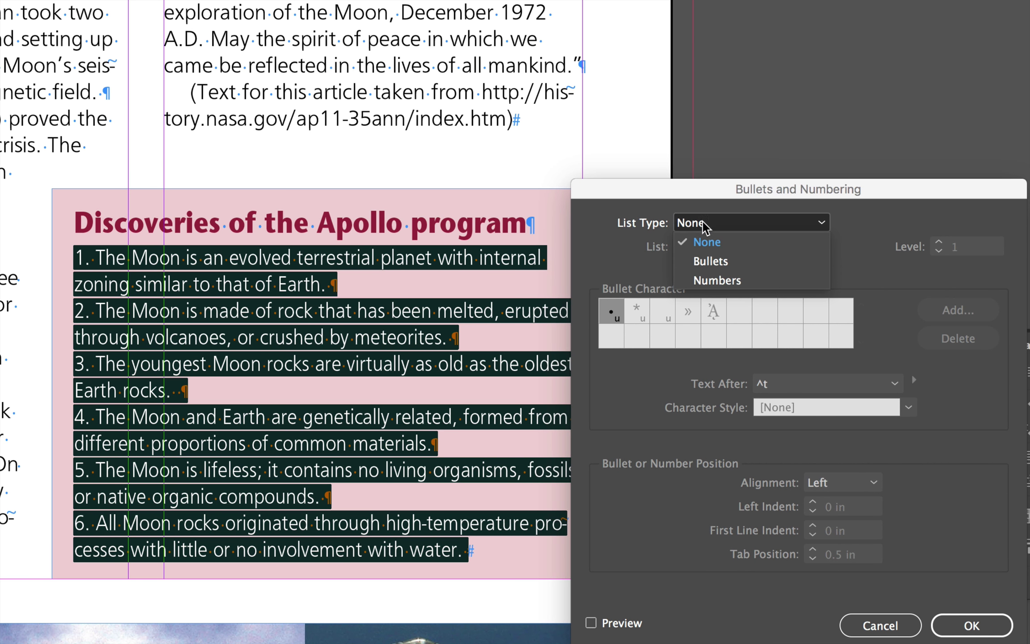
{"action": "left_click", "coordinate": [715, 283]}
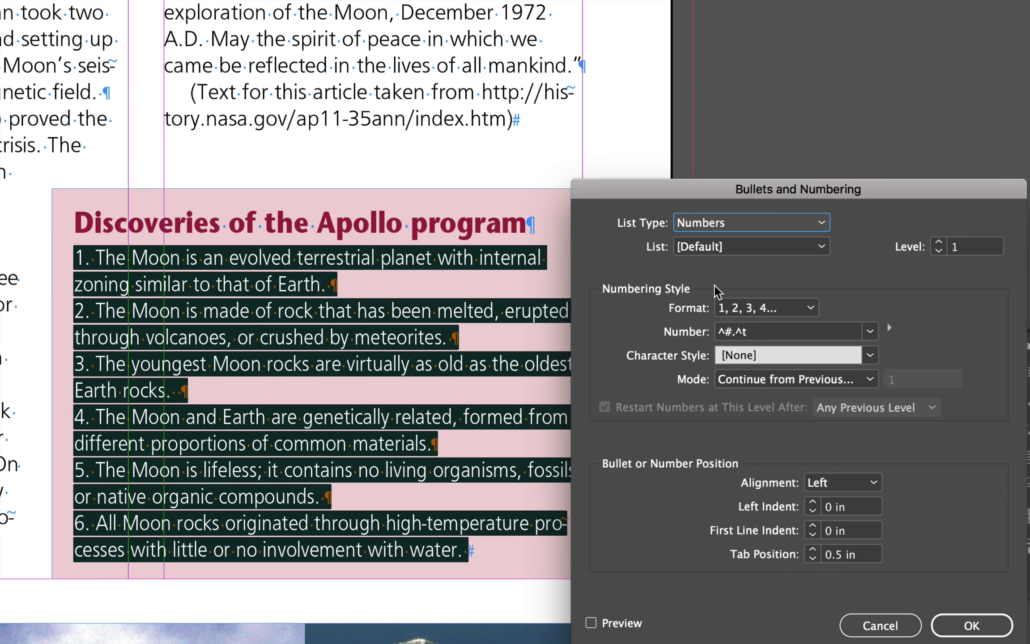
{"action": "left_click", "coordinate": [633, 623]}
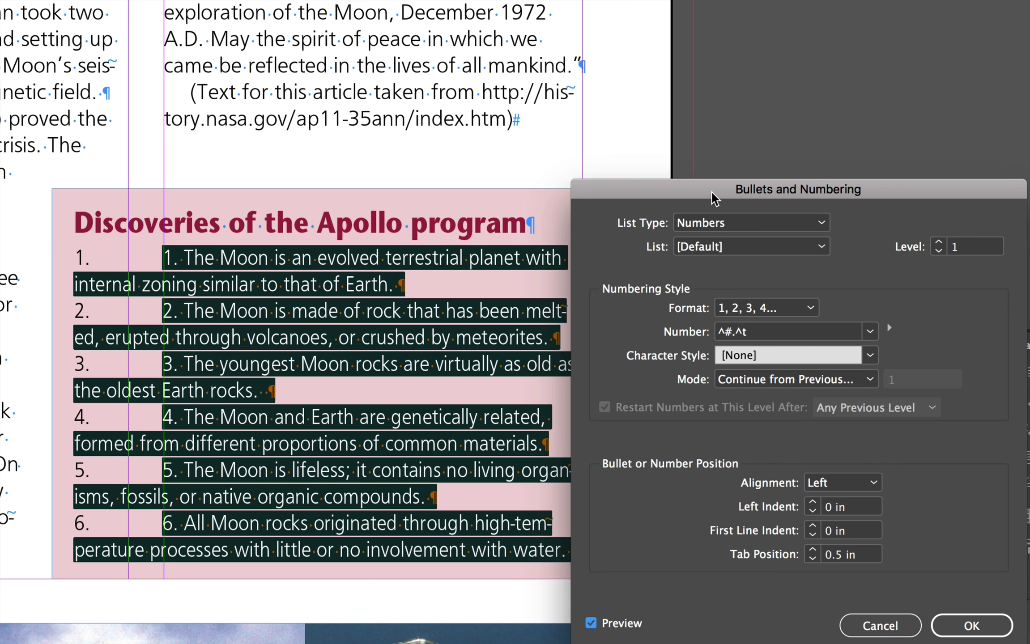
Give the numbered list a 0.125 in left indent and a -0.125 in first line indent, clear the tab position, and apply the settings
{"action": "left_click_drag", "start_coordinate": [718, 183], "coordinate": [588, 85]}
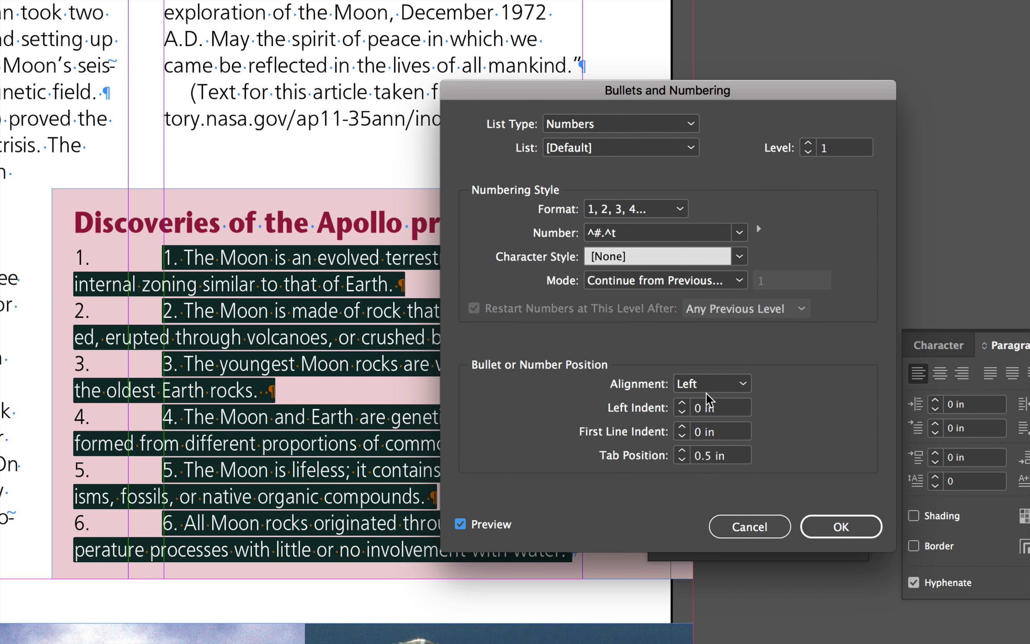
{"action": "left_click", "coordinate": [705, 408]}
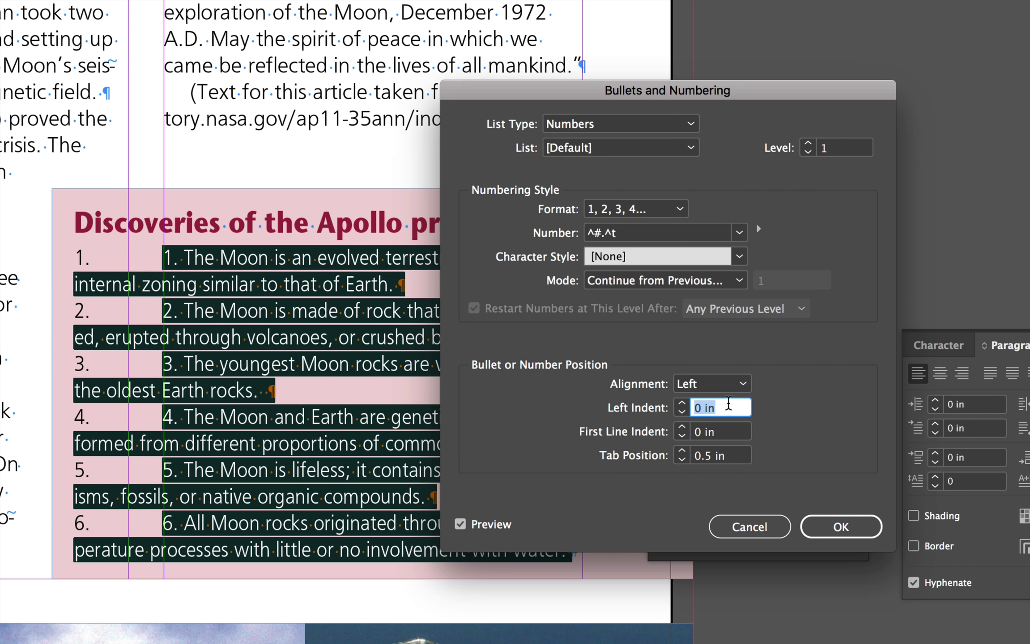
{"action": "type", "text": ".125"}
{"action": "key", "text": "Tab"}
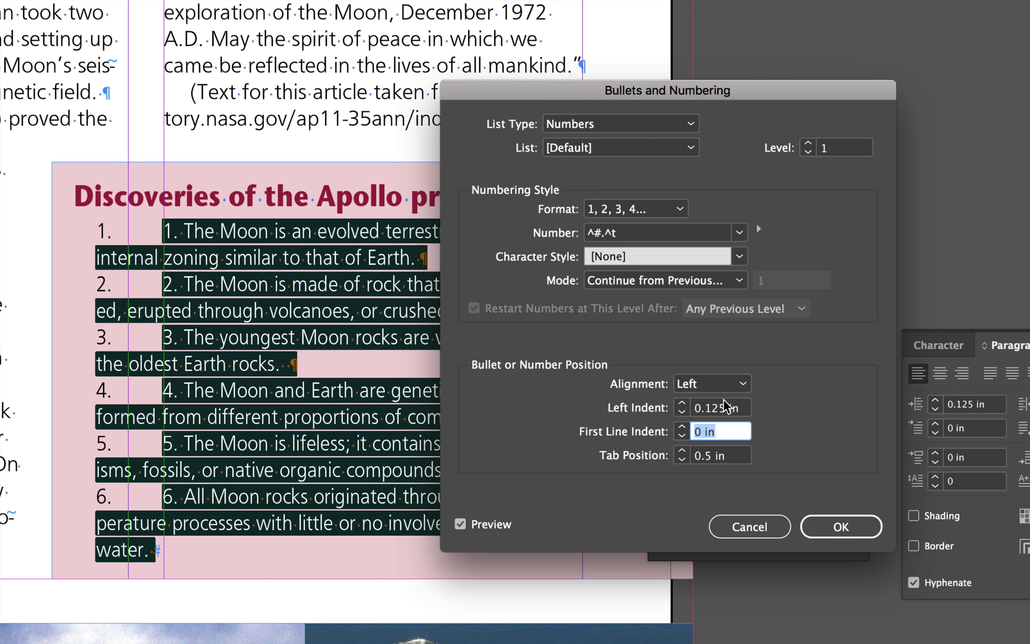
{"action": "type", "text": "-.125"}
{"action": "key", "text": "Tab"}
{"action": "key", "text": "BackSpace"}
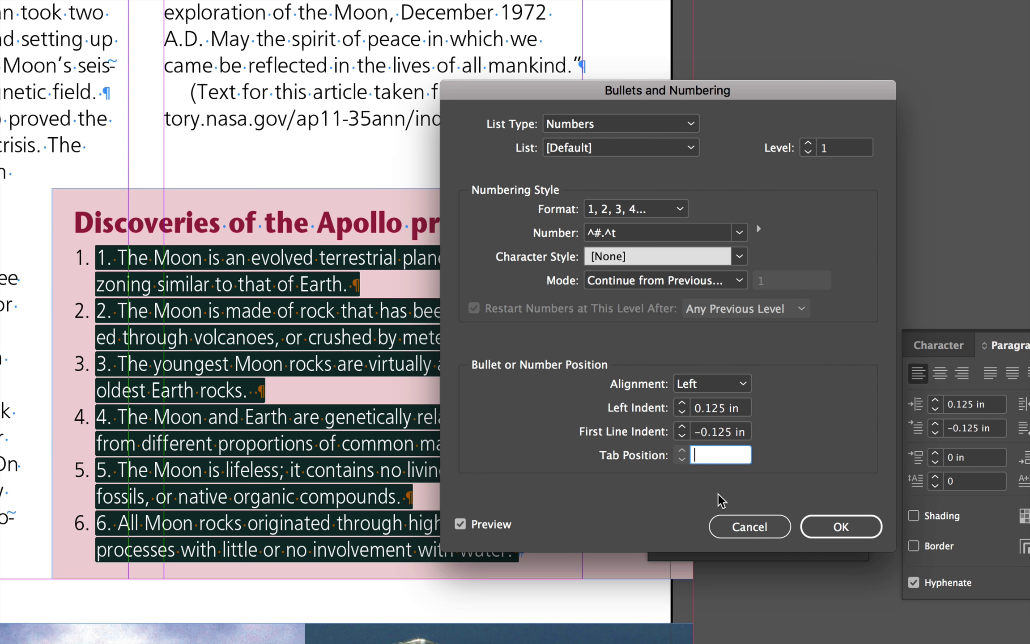
{"action": "left_click", "coordinate": [841, 526]}
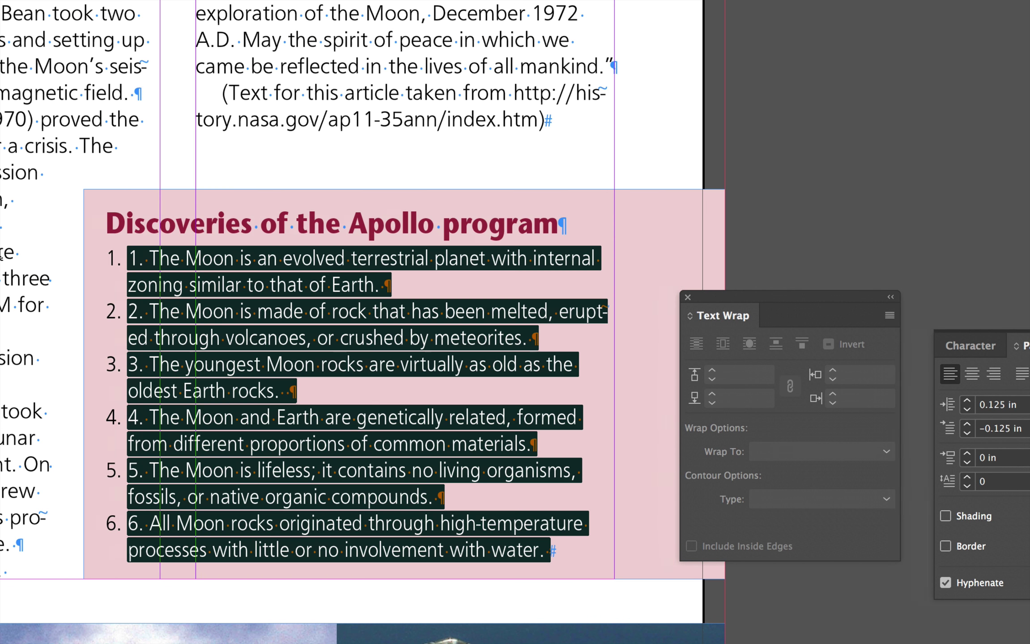
Delete the manually typed number, period and space at the start of each of the six sidebar list items
{"action": "left_click", "coordinate": [136, 260]}
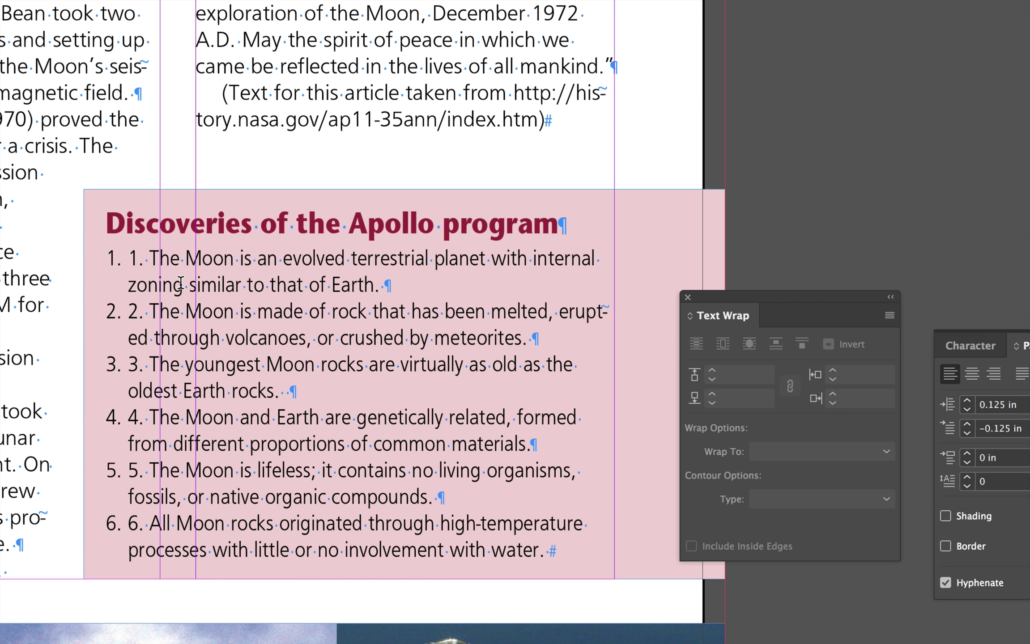
{"action": "key", "text": "Delete"}
{"action": "key", "text": "Delete"}
{"action": "key", "text": "Delete"}
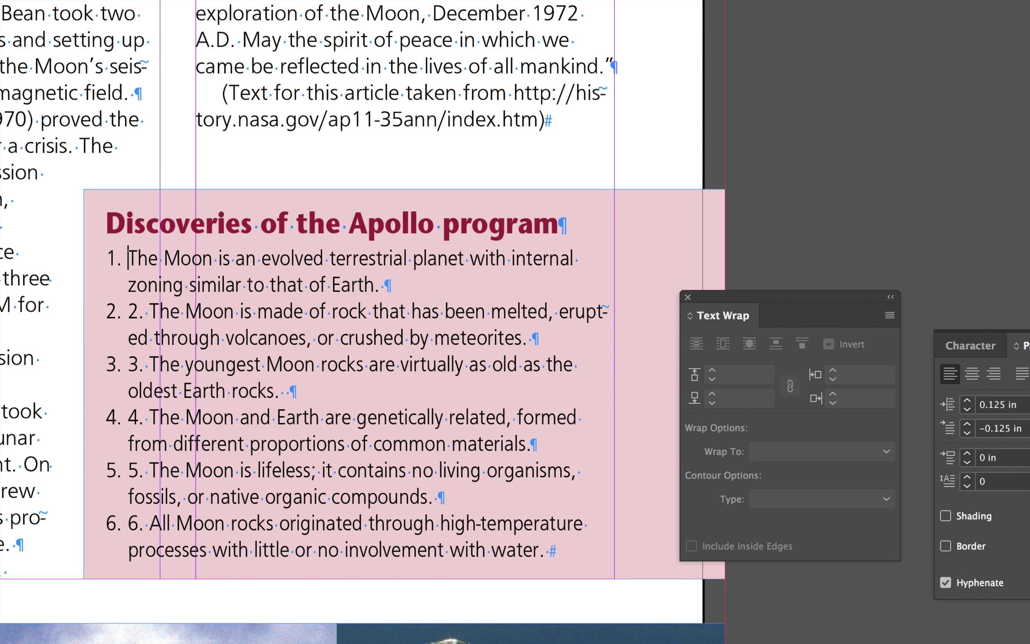
{"action": "key", "text": "Down"}
{"action": "key", "text": "Down"}
{"action": "key", "text": "Up"}
{"action": "key", "text": "Delete"}
{"action": "key", "text": "Delete"}
{"action": "key", "text": "Delete"}
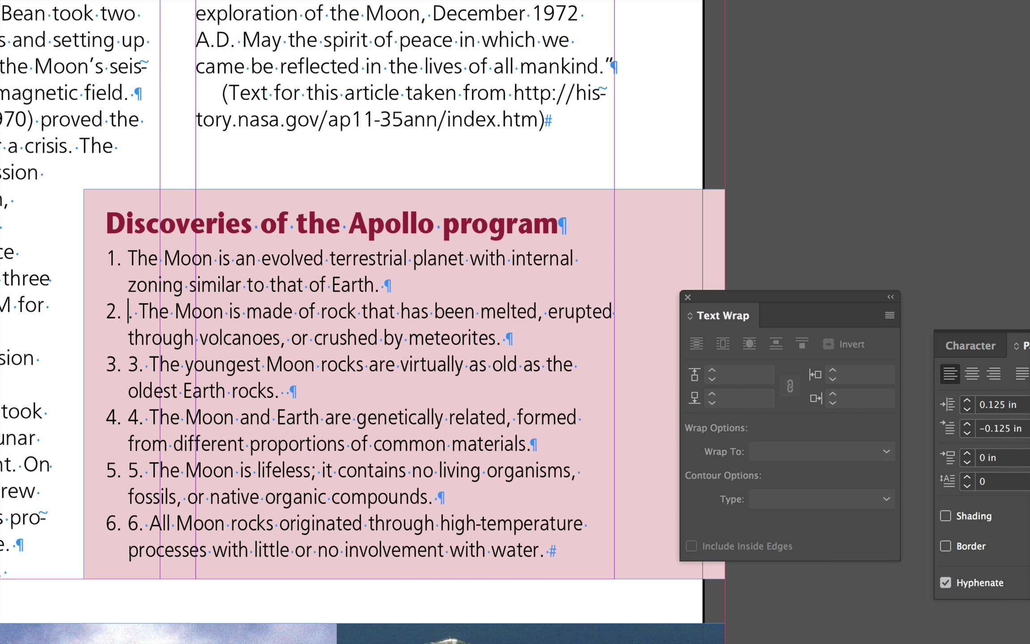
{"action": "key", "text": "Down"}
{"action": "key", "text": "Delete"}
{"action": "key", "text": "Delete"}
{"action": "key", "text": "Delete"}
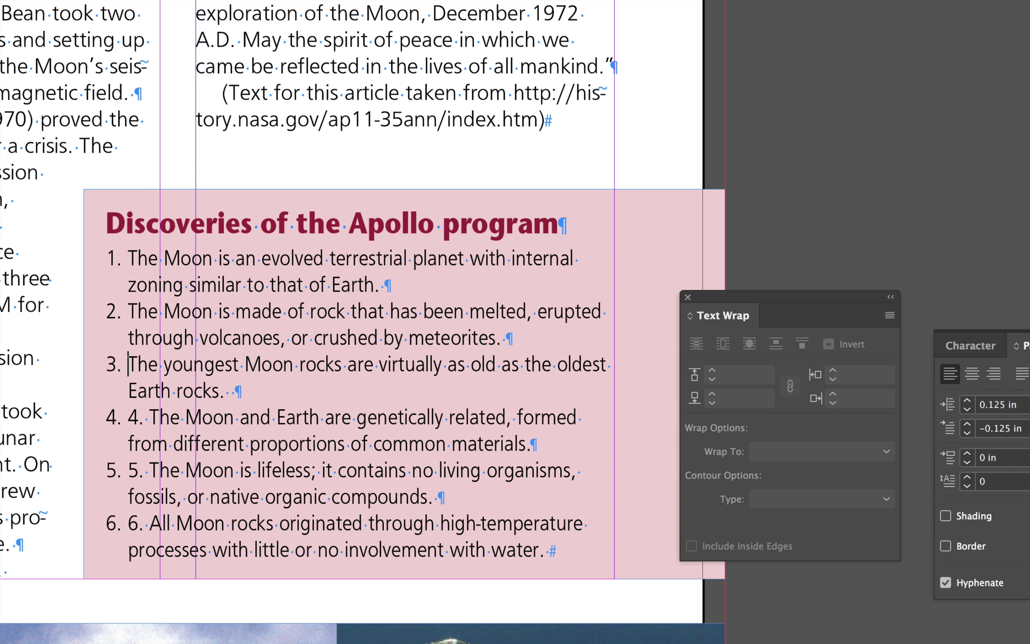
{"action": "key", "text": "Down"}
{"action": "key", "text": "Down"}
{"action": "key", "text": "Delete"}
{"action": "key", "text": "Delete"}
{"action": "key", "text": "Delete"}
{"action": "key", "text": "Down"}
{"action": "key", "text": "Down"}
{"action": "key", "text": "Delete"}
{"action": "key", "text": "Delete"}
{"action": "key", "text": "Delete"}
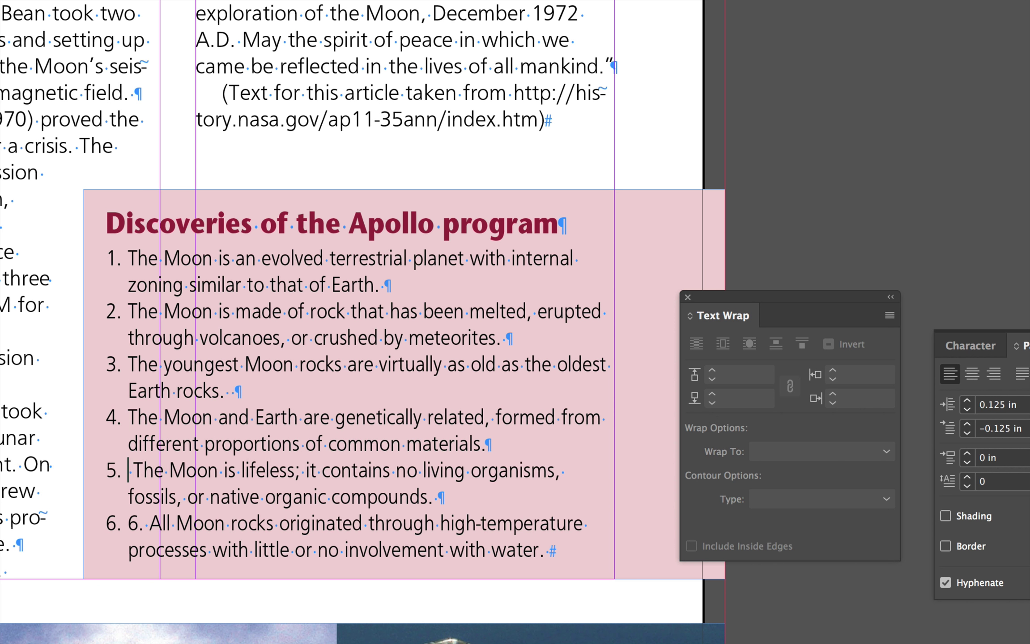
{"action": "key", "text": "Down"}
{"action": "key", "text": "Down"}
{"action": "key", "text": "Delete"}
{"action": "key", "text": "Delete"}
{"action": "key", "text": "Delete"}
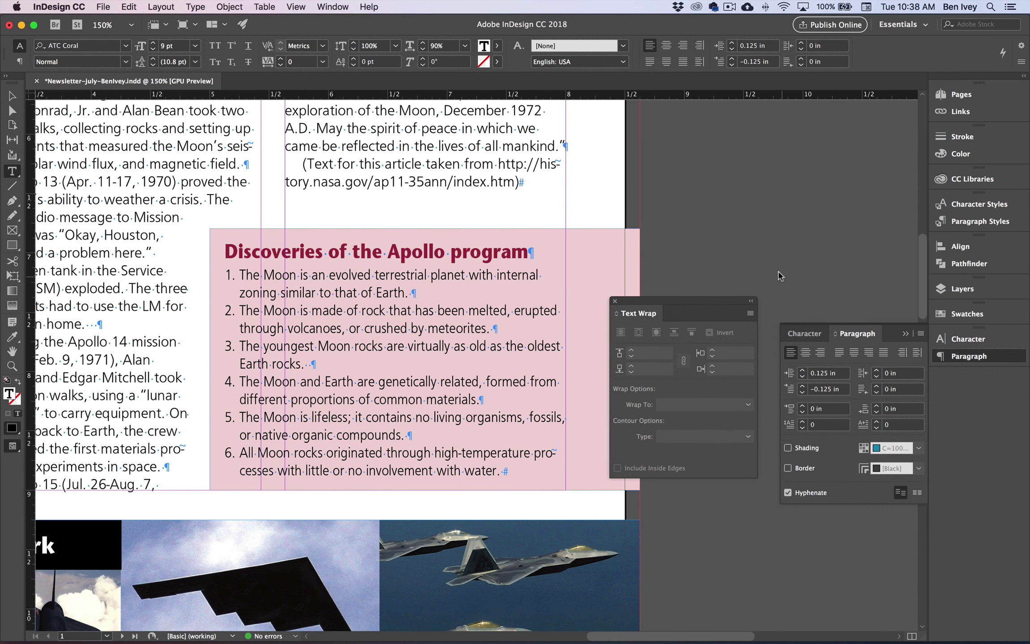
Place blackbird-airpark.doc into the empty text area on page 2, accepting the substituted missing font
{"action": "scroll", "coordinate": [629, 246], "scroll_direction": "down", "scroll_amount": 20}
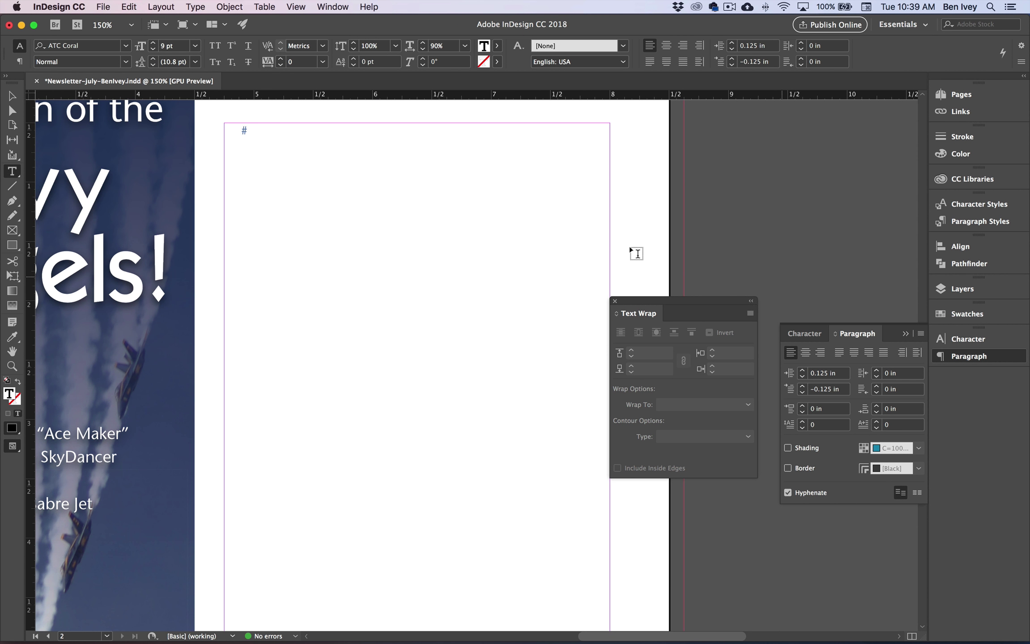
{"action": "key", "text": "super+minus"}
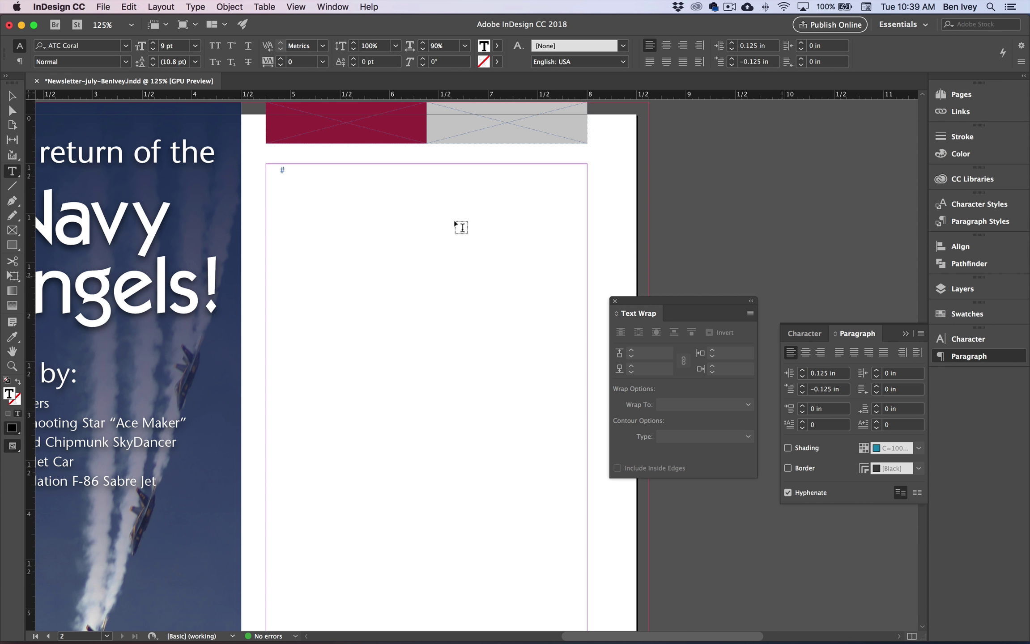
{"action": "key", "text": "Escape"}
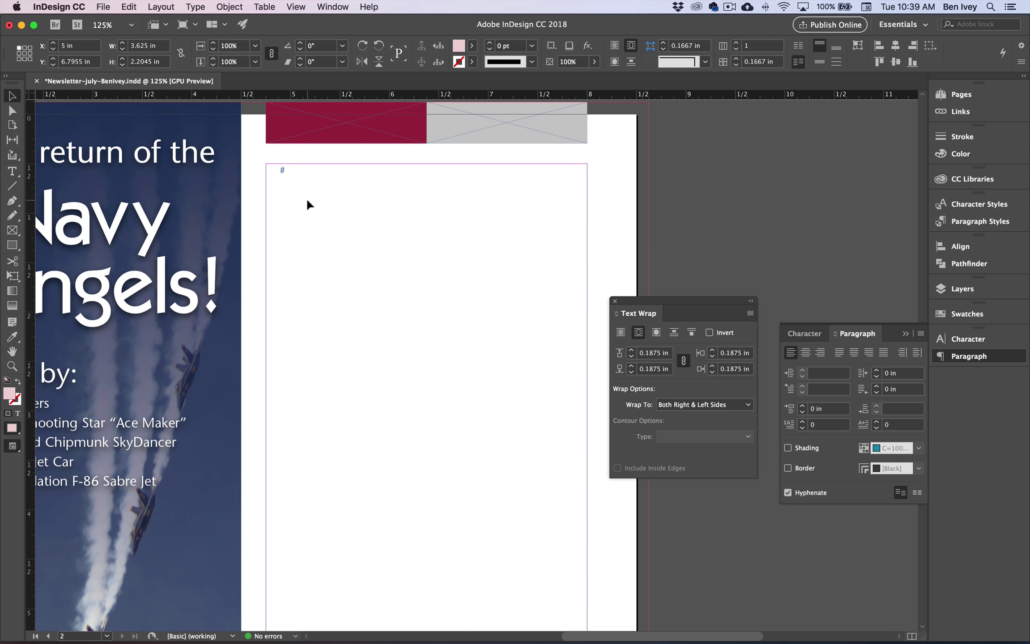
{"action": "left_click", "coordinate": [103, 6]}
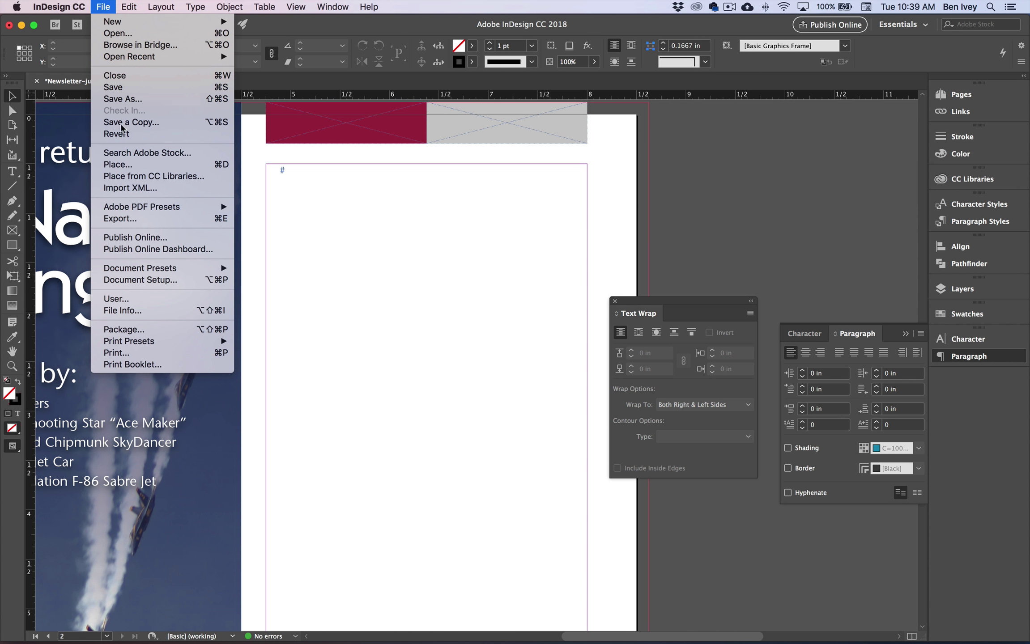
{"action": "left_click", "coordinate": [148, 164]}
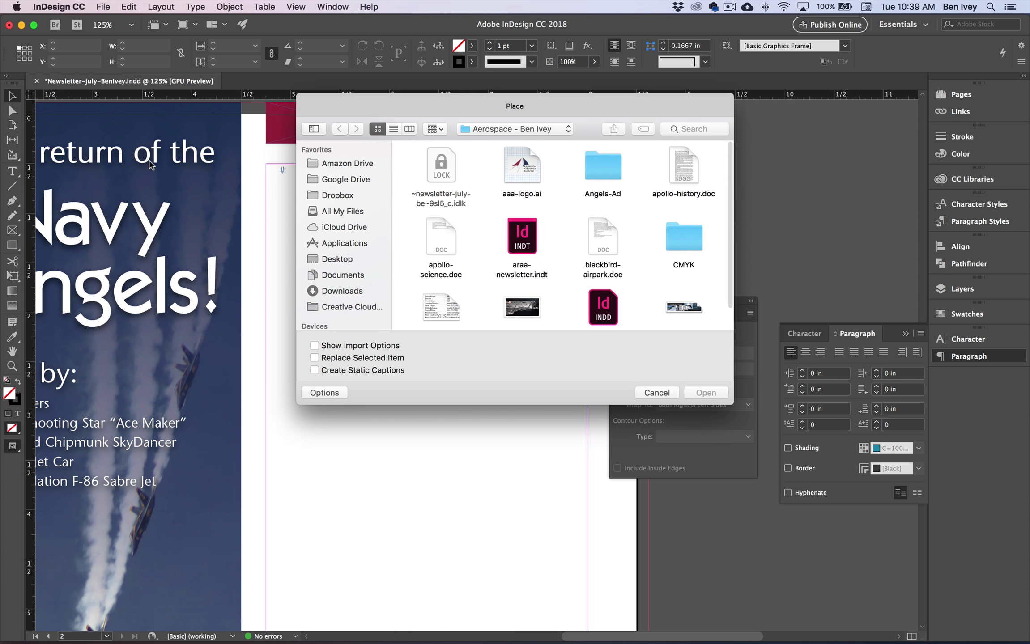
{"action": "left_click", "coordinate": [603, 237]}
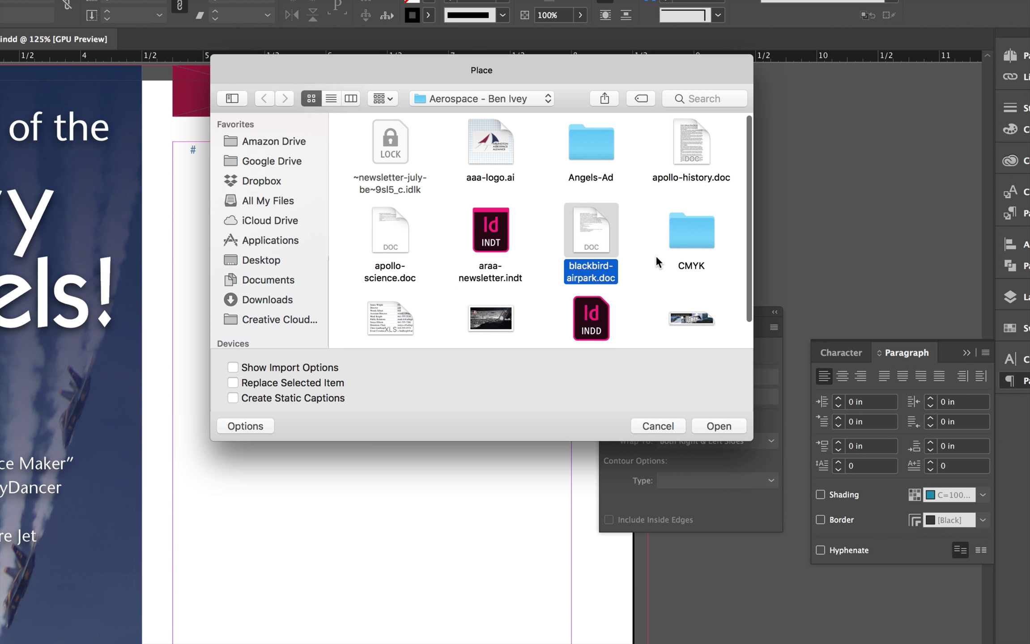
{"action": "left_click", "coordinate": [718, 426]}
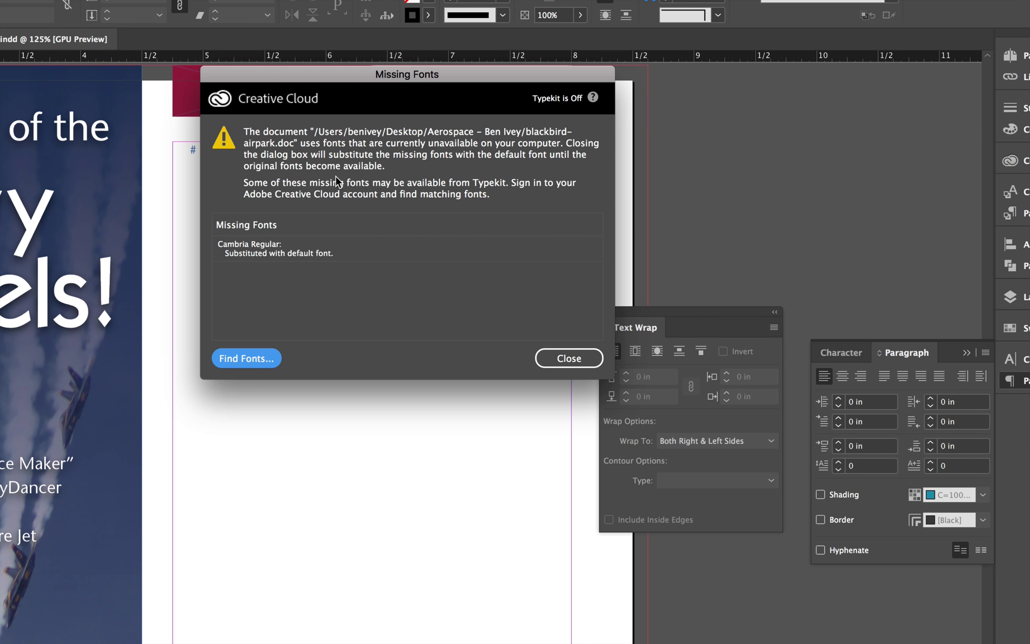
{"action": "left_click", "coordinate": [564, 358]}
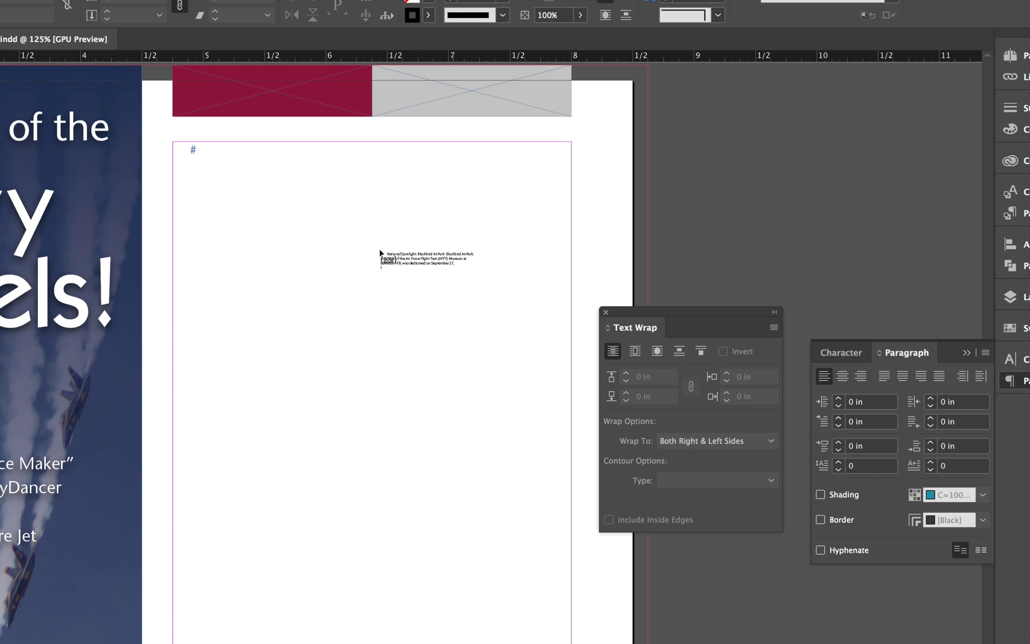
{"action": "left_click", "coordinate": [202, 184]}
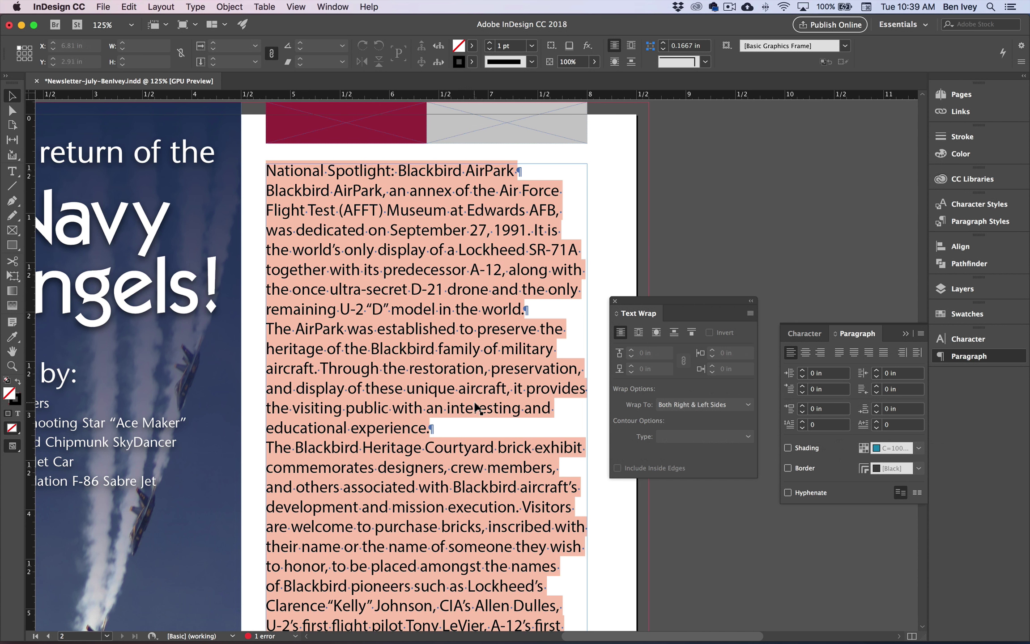
Apply the Back Head paragraph style to the "National Spotlight: Blackbird AirPark" heading on page 2
{"action": "left_click", "coordinate": [12, 171]}
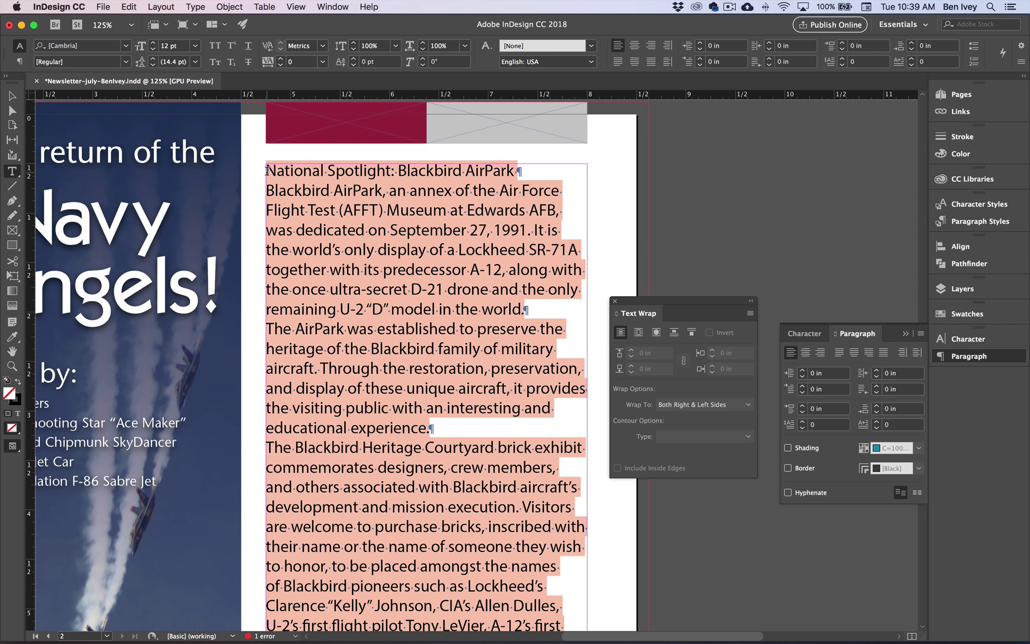
{"action": "left_click_drag", "start_coordinate": [266, 170], "coordinate": [521, 171]}
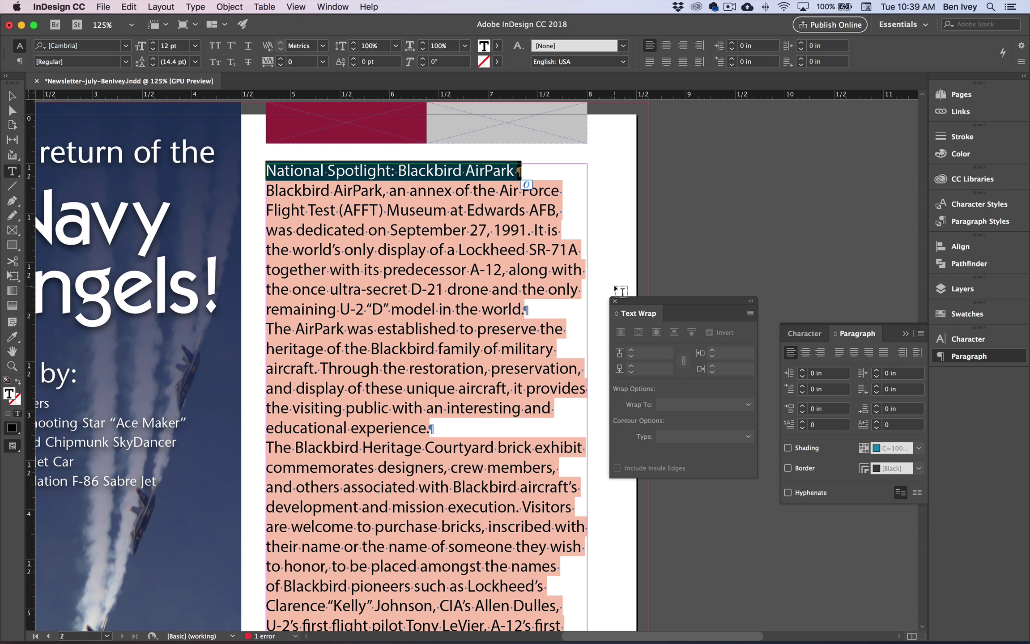
{"action": "left_click", "coordinate": [1008, 222]}
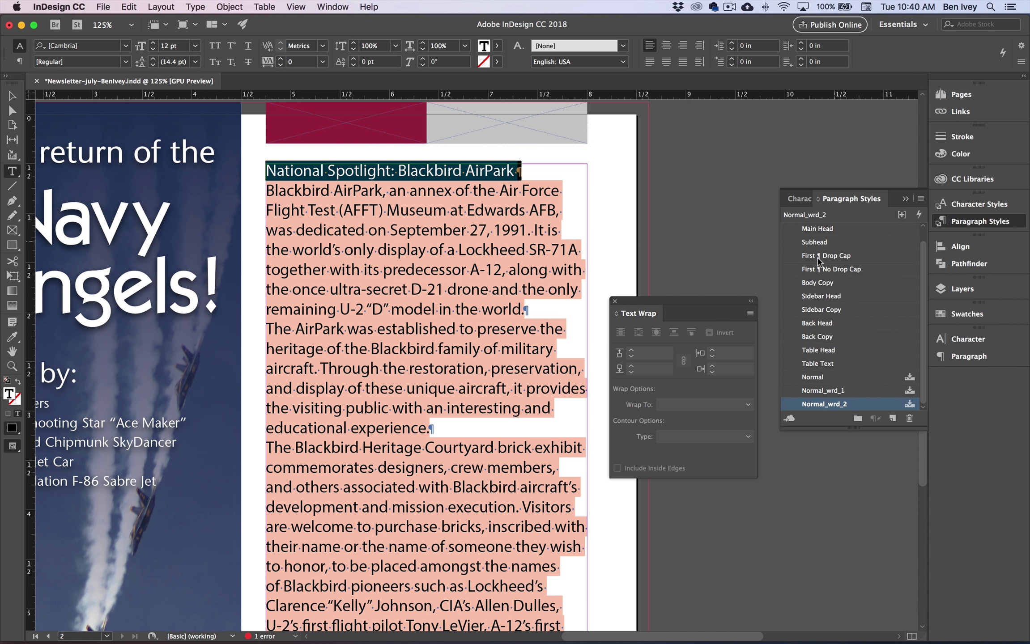
{"action": "left_click", "coordinate": [831, 324]}
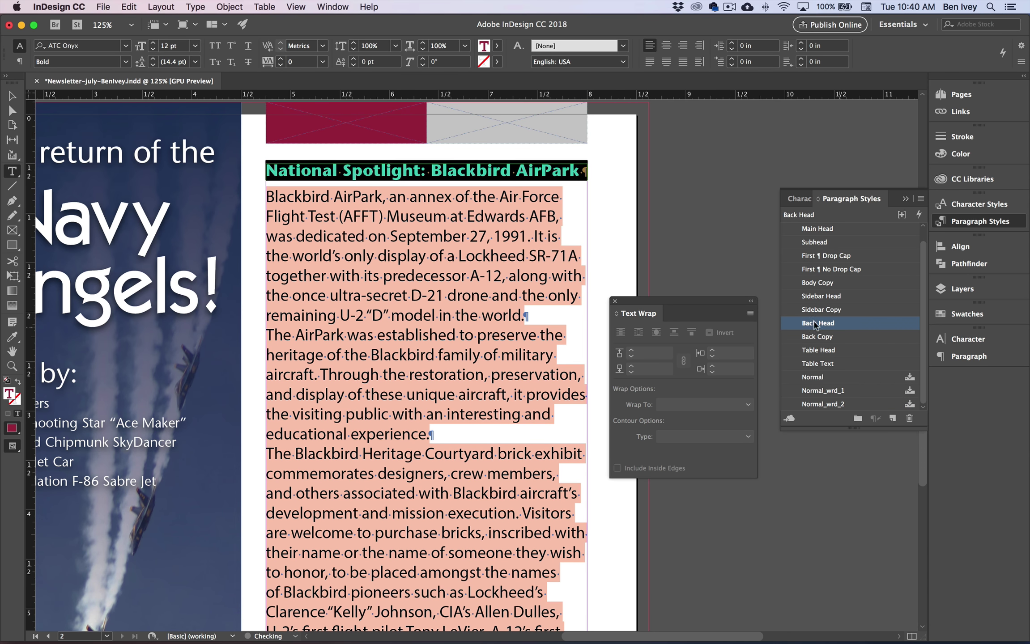
Apply the Back Copy paragraph style to all the article text below the Blackbird AirPark heading
{"action": "left_click", "coordinate": [339, 216]}
{"action": "left_click_drag", "start_coordinate": [267, 196], "coordinate": [507, 559]}
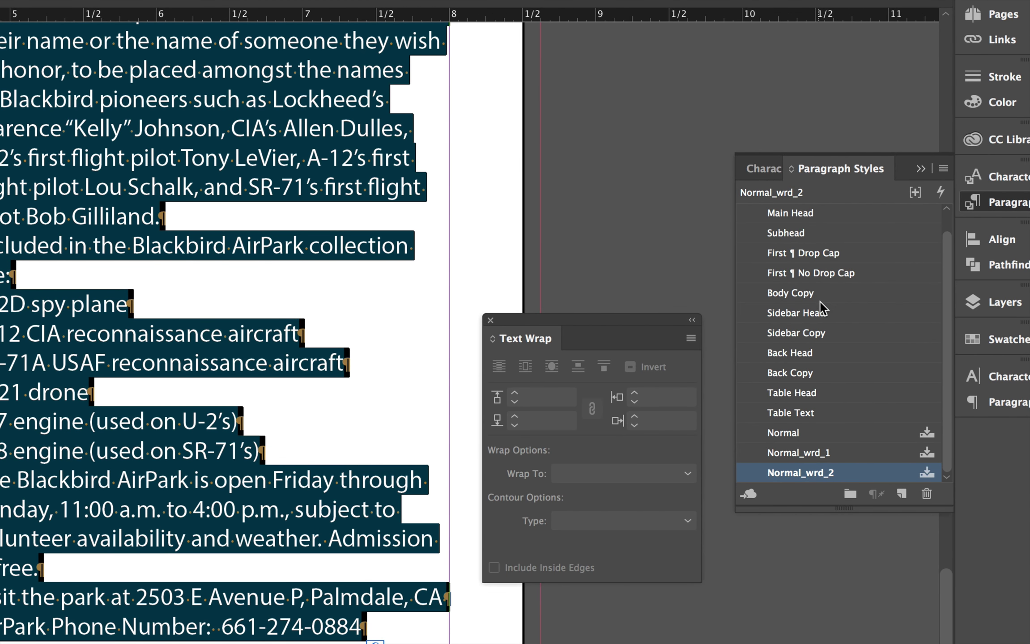
{"action": "left_click", "coordinate": [817, 372]}
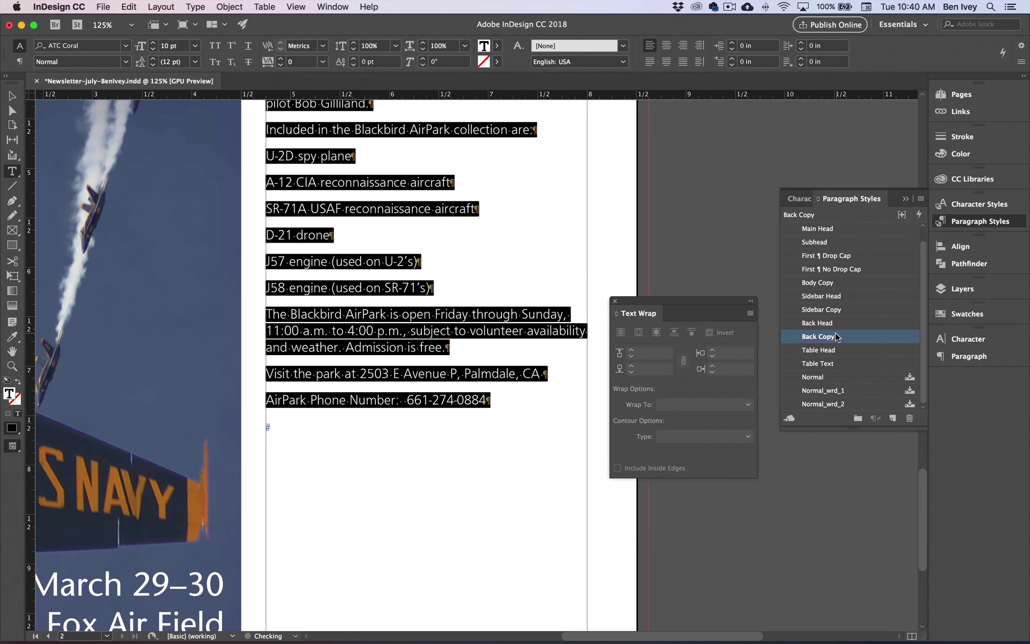
{"action": "left_click", "coordinate": [451, 310]}
{"action": "scroll", "coordinate": [452, 310], "scroll_direction": "up", "scroll_amount": 10}
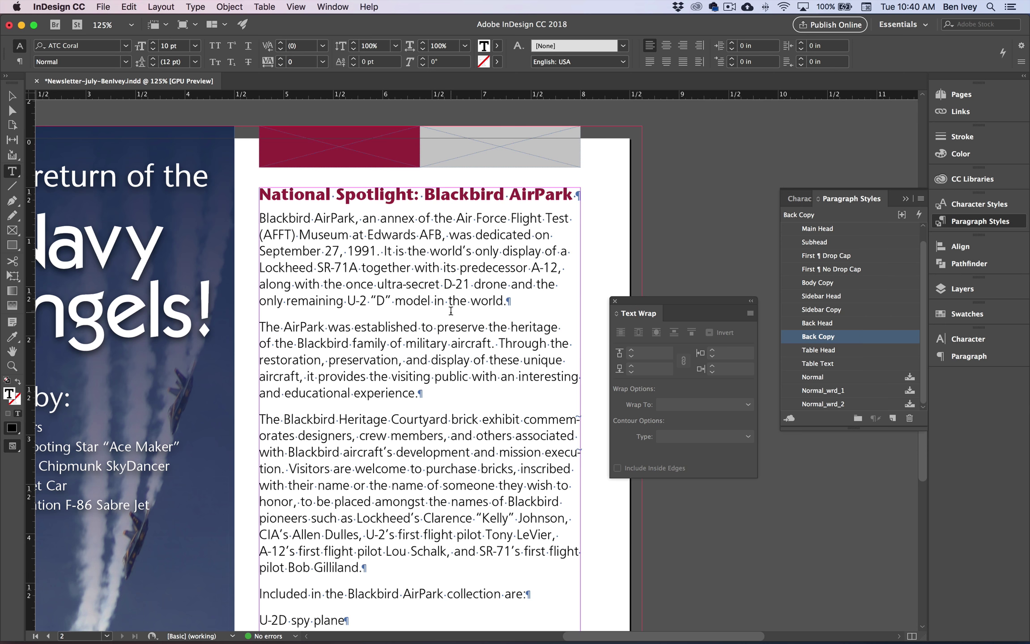
Turn the six collection items, from U-2D spy plane to J58 engine, into a bulleted list with the asterisk as bullet character
{"action": "scroll", "coordinate": [450, 308], "scroll_direction": "down", "scroll_amount": 10}
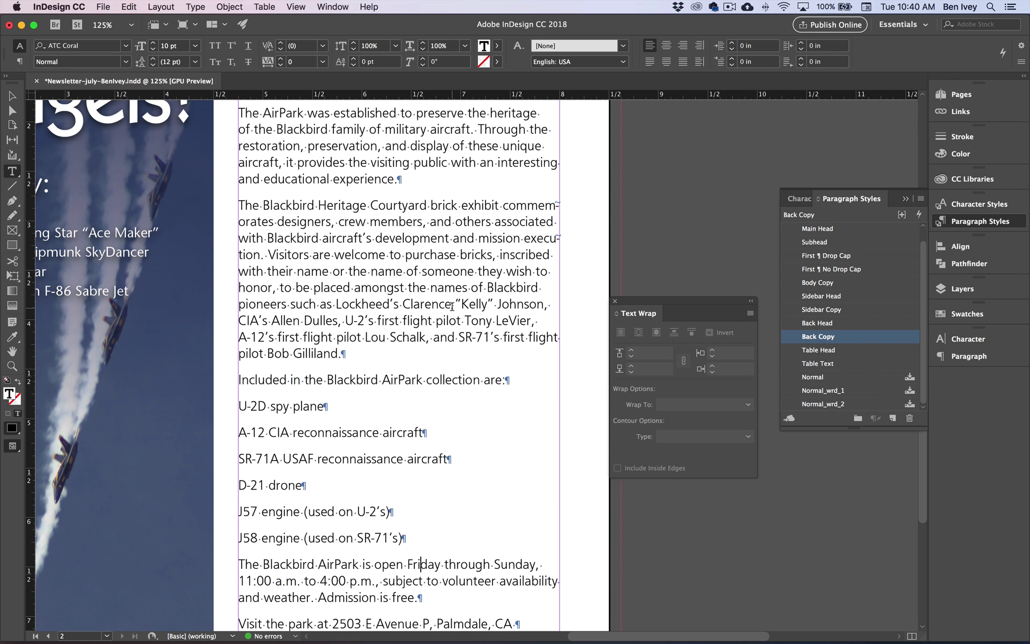
{"action": "scroll", "coordinate": [295, 385], "scroll_direction": "down", "scroll_amount": 15}
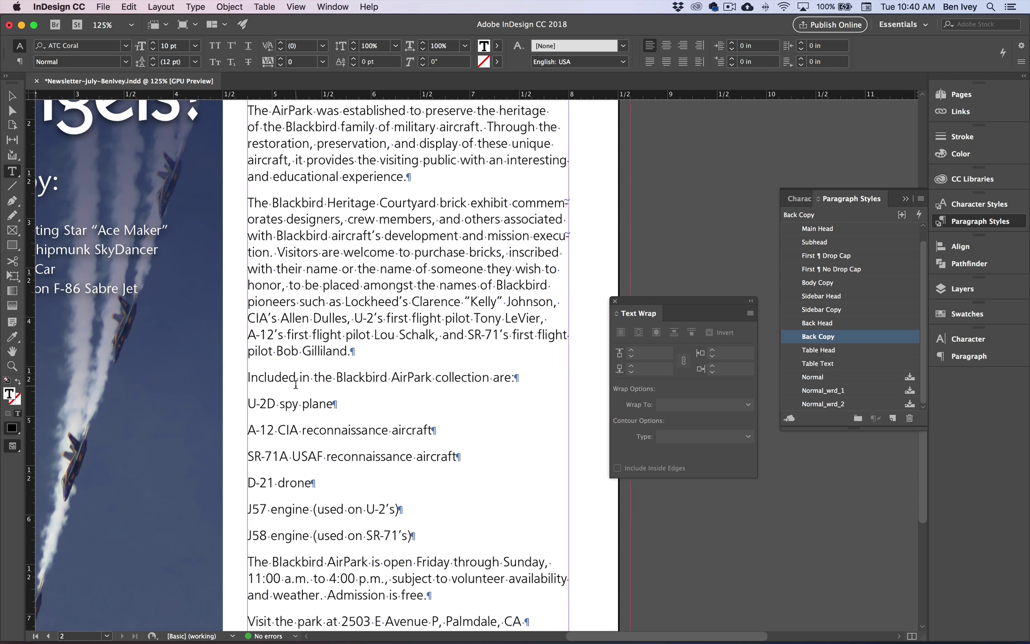
{"action": "scroll", "coordinate": [295, 385], "scroll_direction": "up", "scroll_amount": 7}
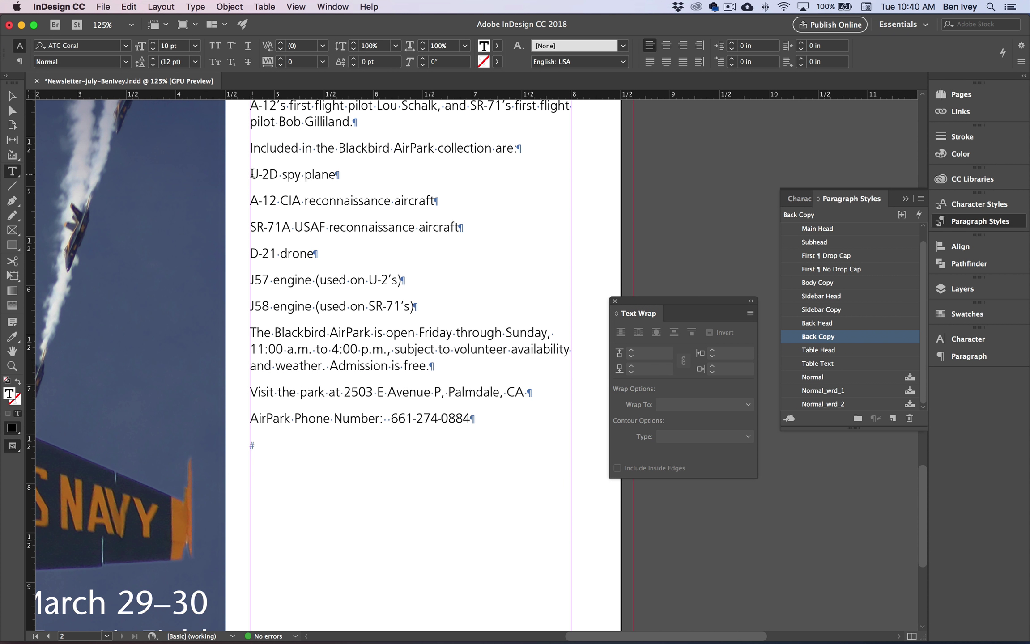
{"action": "left_click_drag", "start_coordinate": [253, 173], "coordinate": [467, 302]}
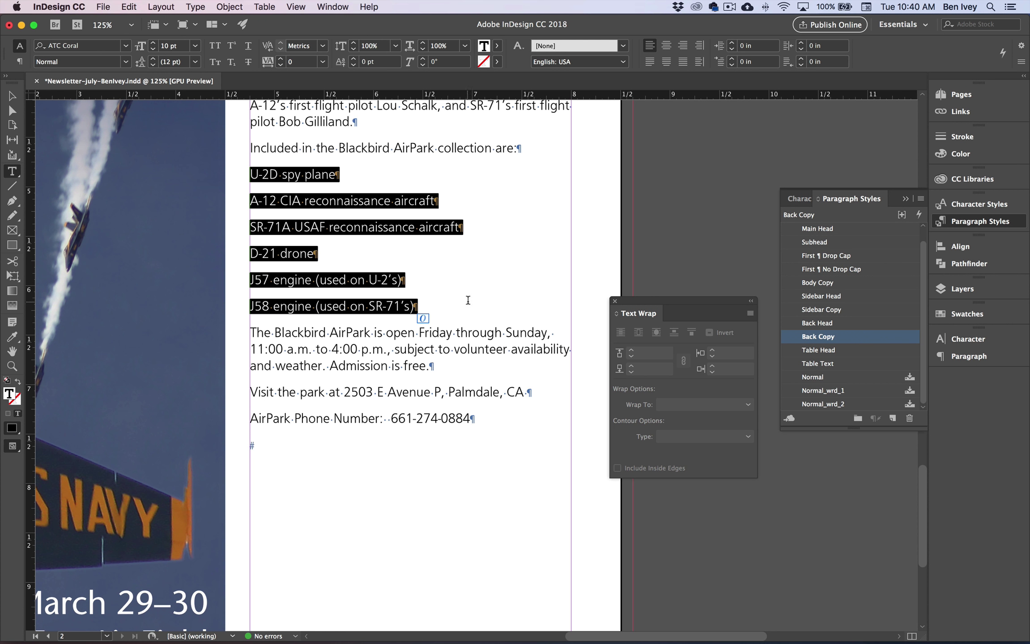
{"action": "left_click", "coordinate": [991, 357]}
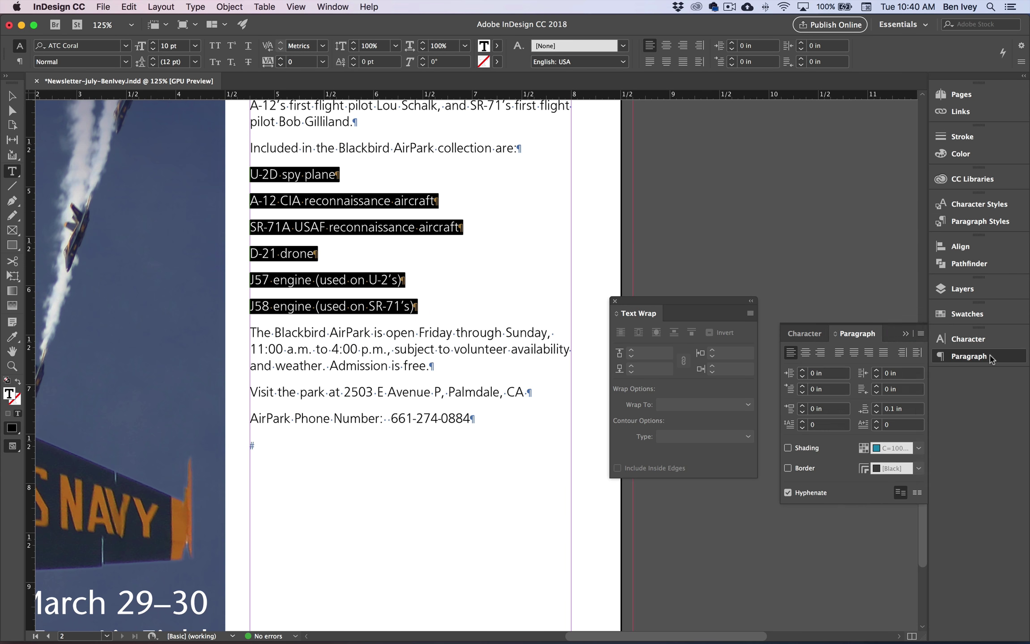
{"action": "left_click", "coordinate": [921, 334]}
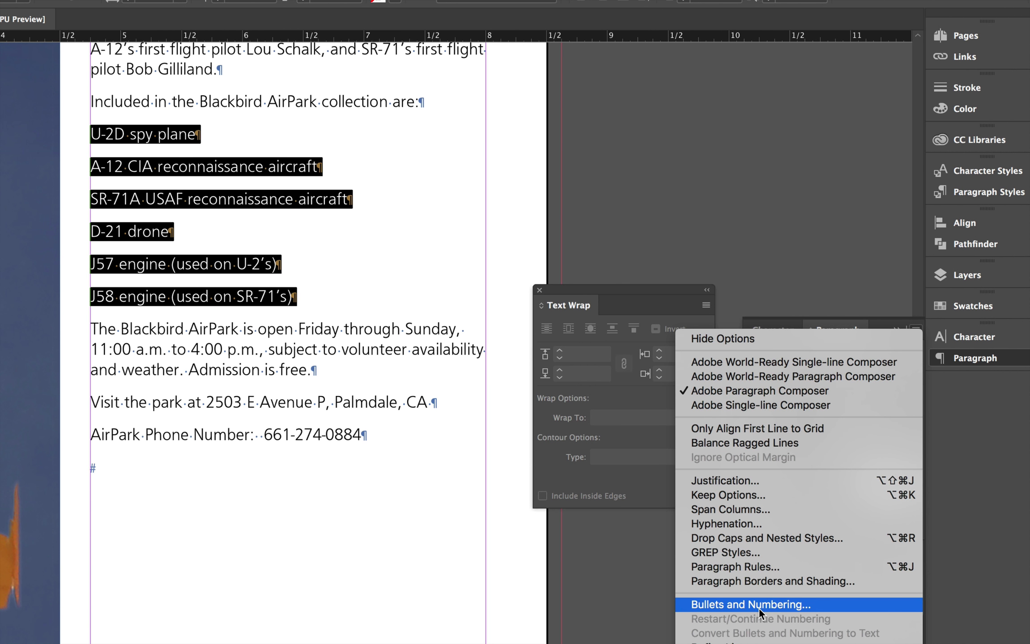
{"action": "left_click", "coordinate": [772, 605]}
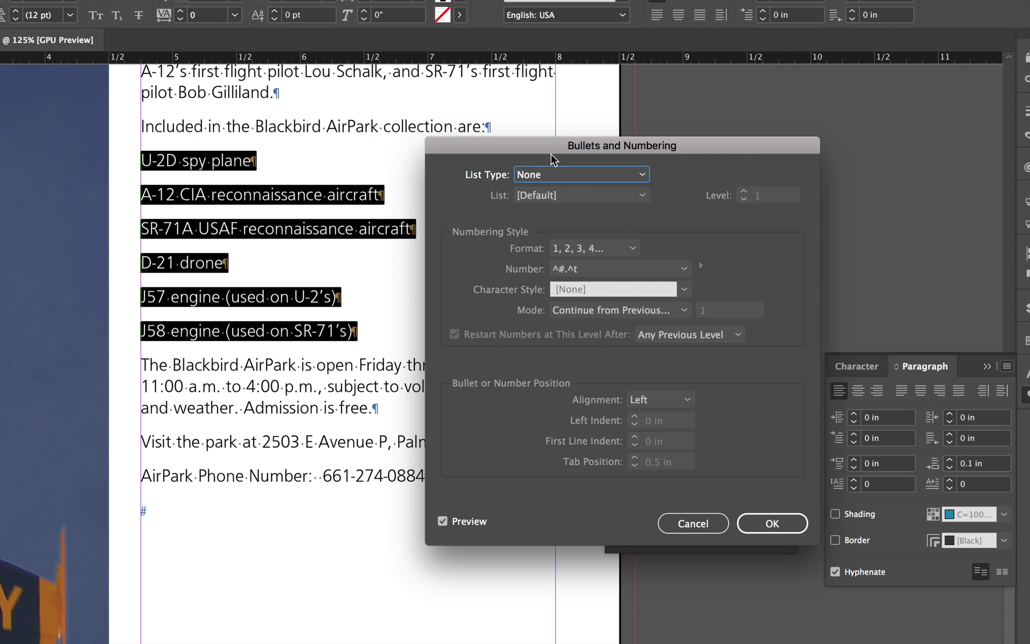
{"action": "left_click", "coordinate": [557, 184]}
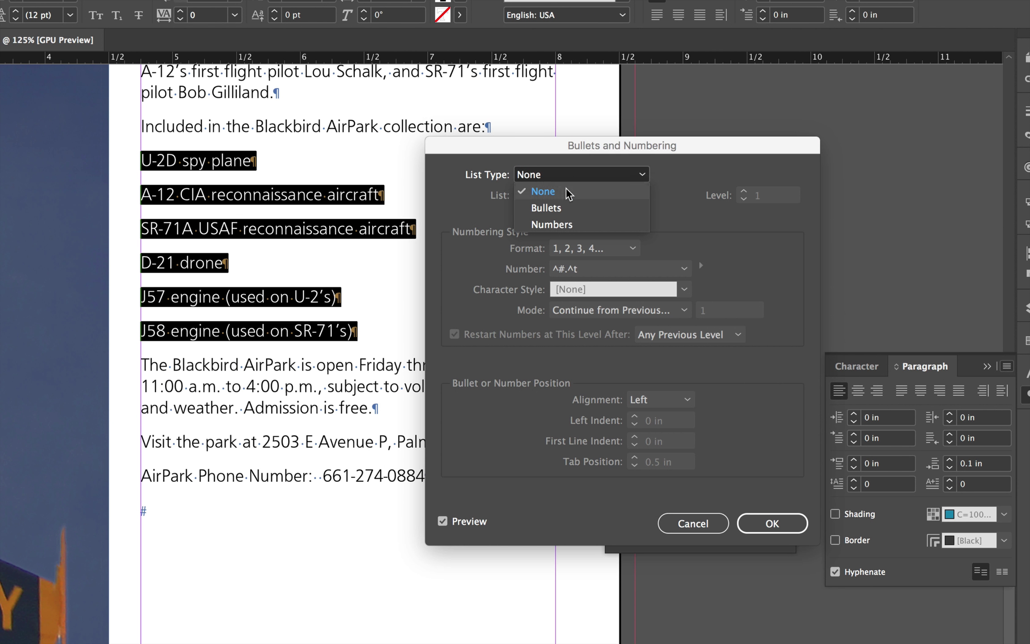
{"action": "left_click", "coordinate": [561, 211]}
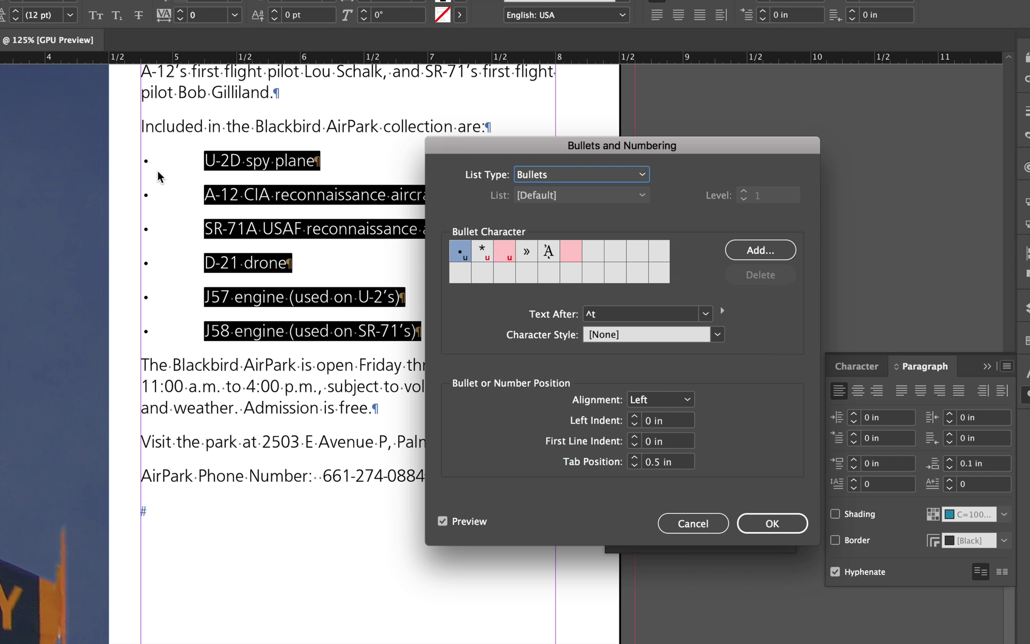
{"action": "left_click", "coordinate": [486, 253]}
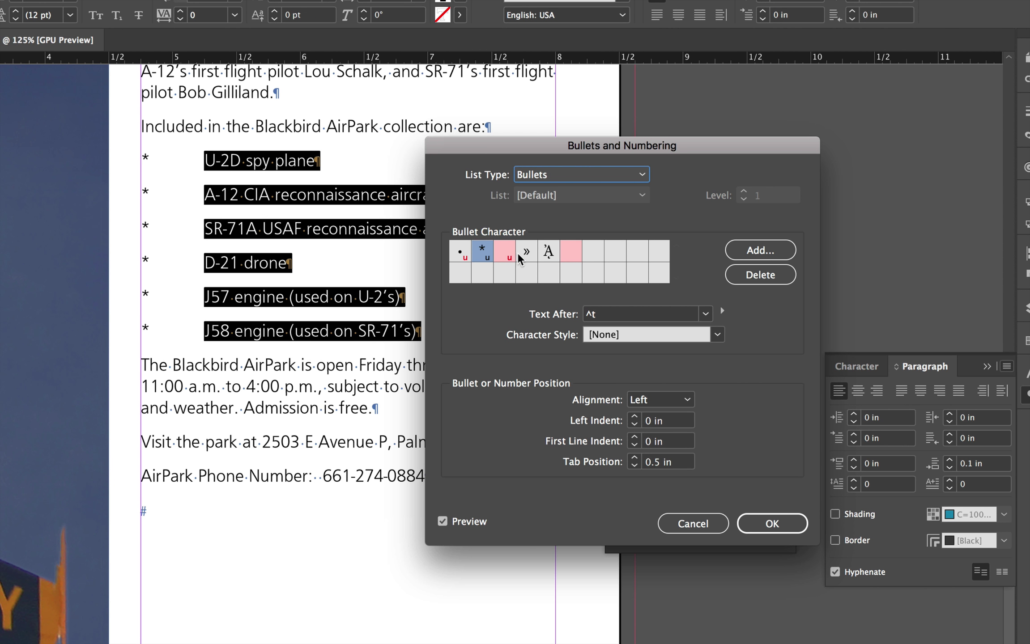
Give the bulleted list a 0.25 in left indent and a -0.125 in first line indent, and apply the settings
{"action": "left_click", "coordinate": [661, 420]}
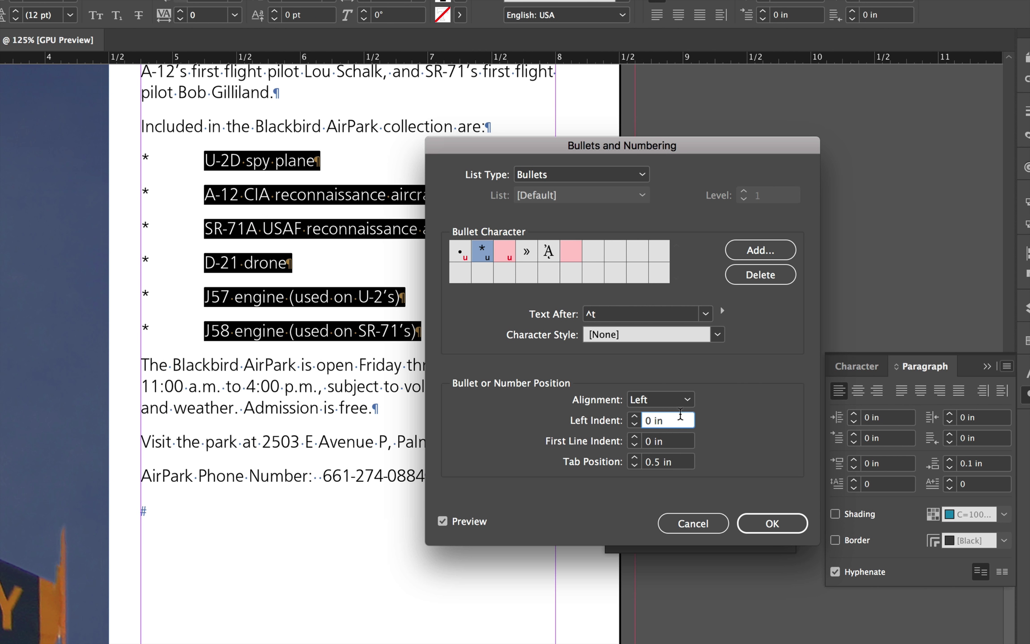
{"action": "type", "text": ".25"}
{"action": "key", "text": "Tab"}
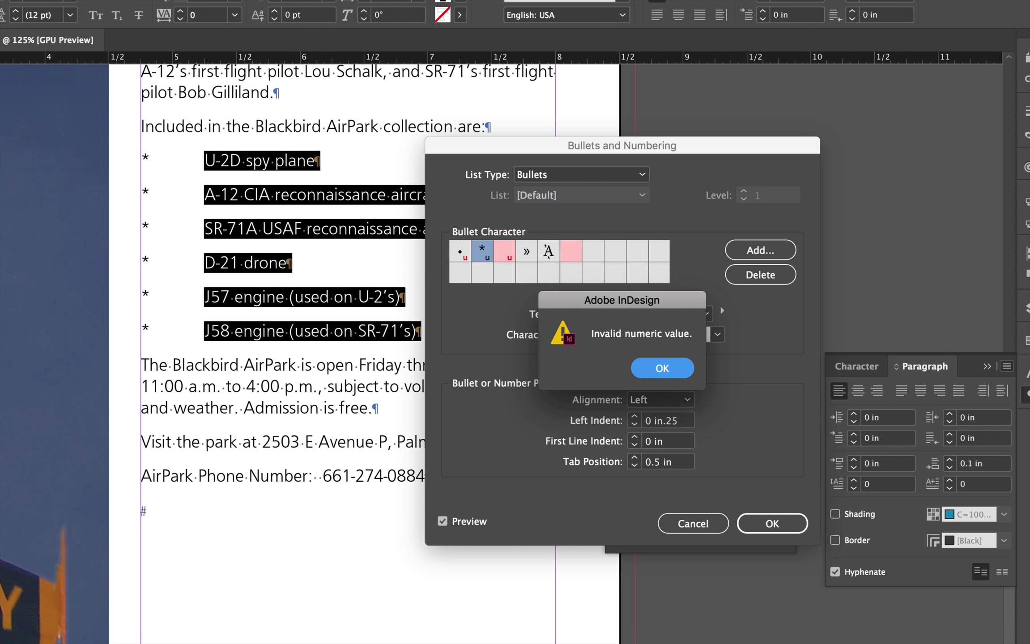
{"action": "key", "text": "Return"}
{"action": "type", "text": ".25"}
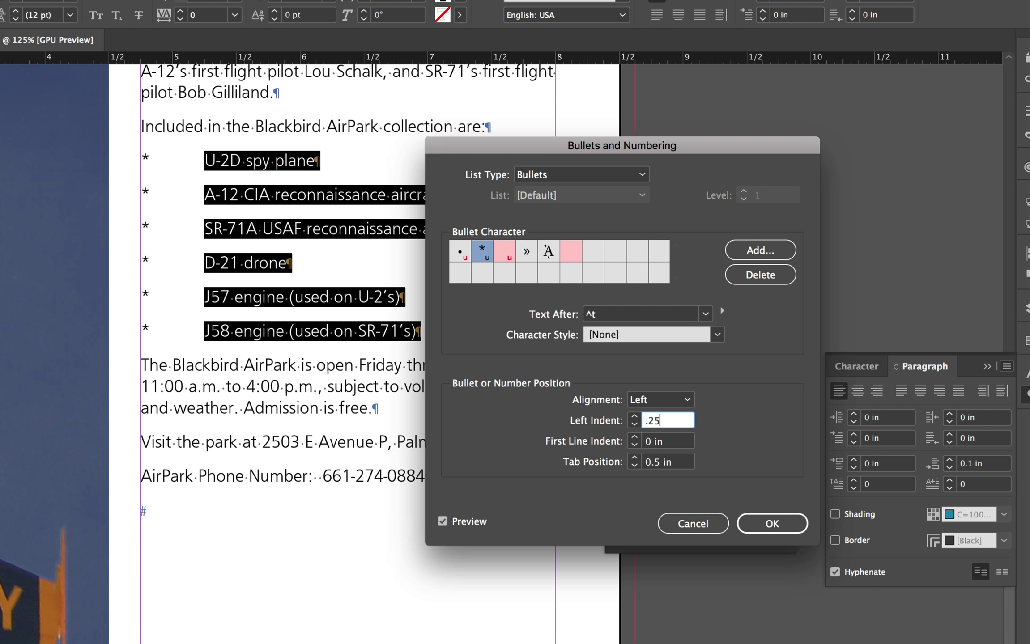
{"action": "key", "text": "Tab"}
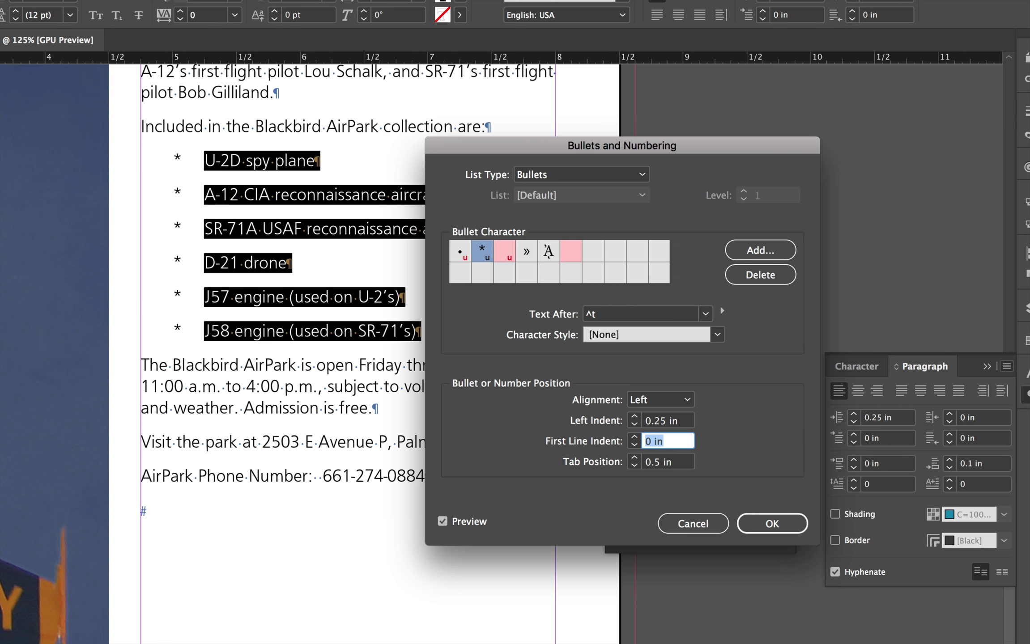
{"action": "type", "text": "-.125"}
{"action": "key", "text": "Return"}
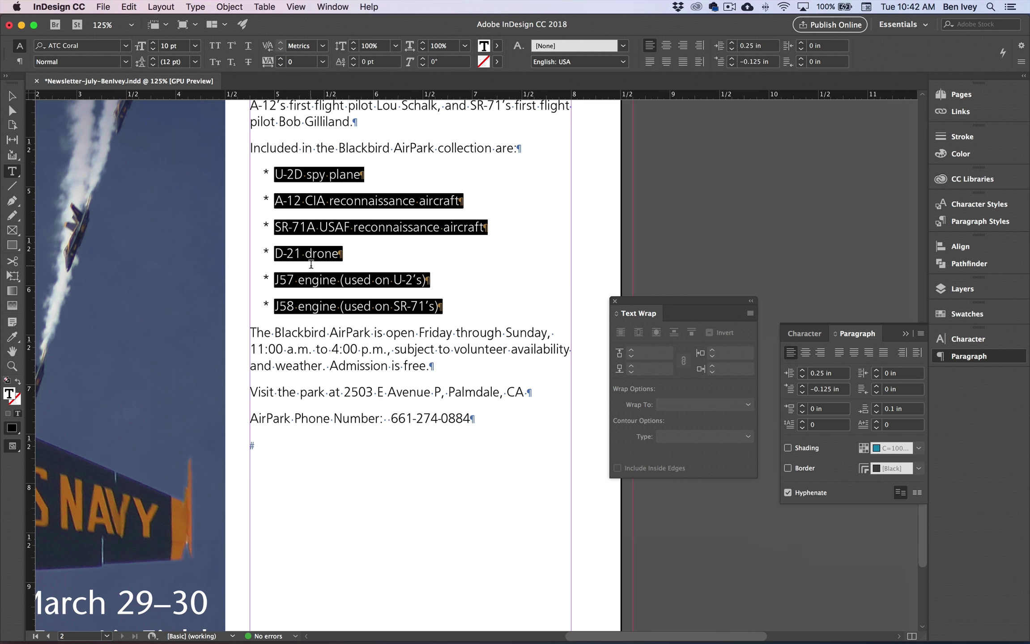
Deselect the article and examine the complete layout of page 2 and page 1
{"action": "key", "text": "super+alt+0"}
{"action": "key", "text": "Escape"}
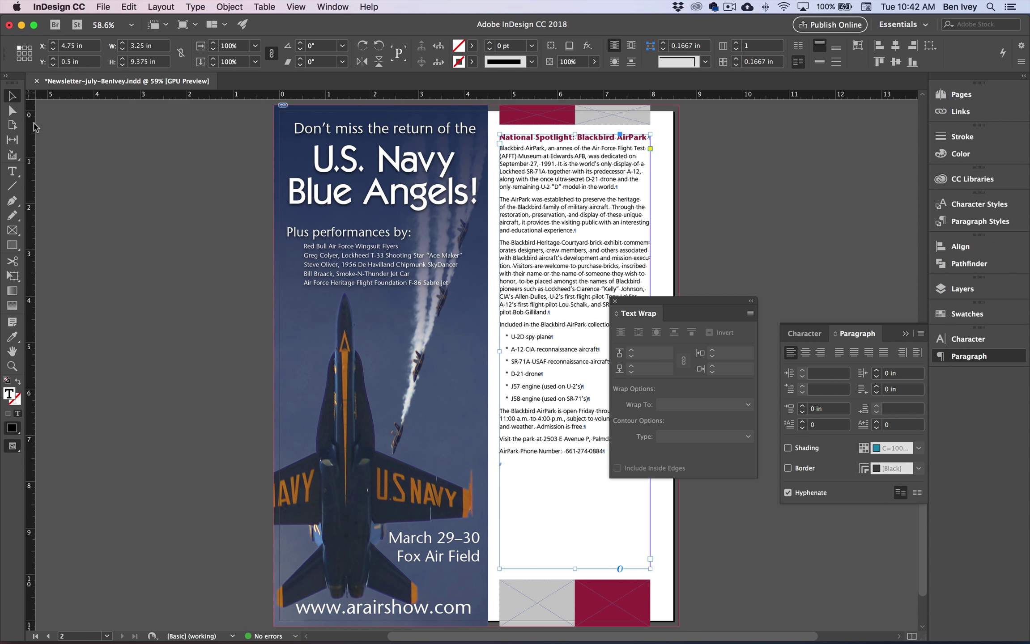
{"action": "left_click", "coordinate": [146, 200]}
{"action": "scroll", "coordinate": [157, 208], "scroll_direction": "right", "scroll_amount": 2}
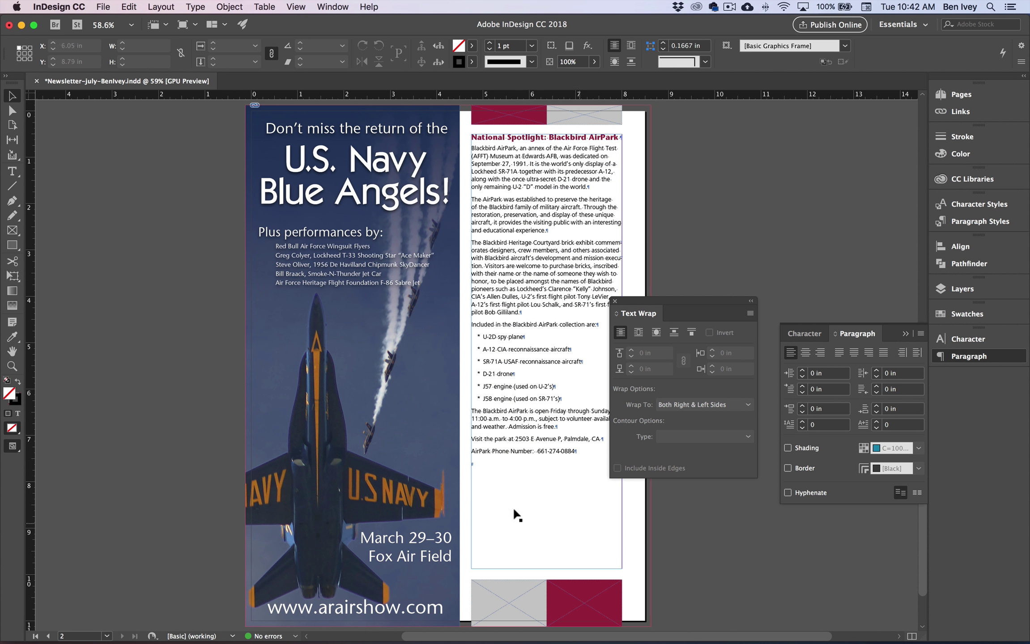
{"action": "scroll", "coordinate": [536, 485], "scroll_direction": "up", "scroll_amount": 1}
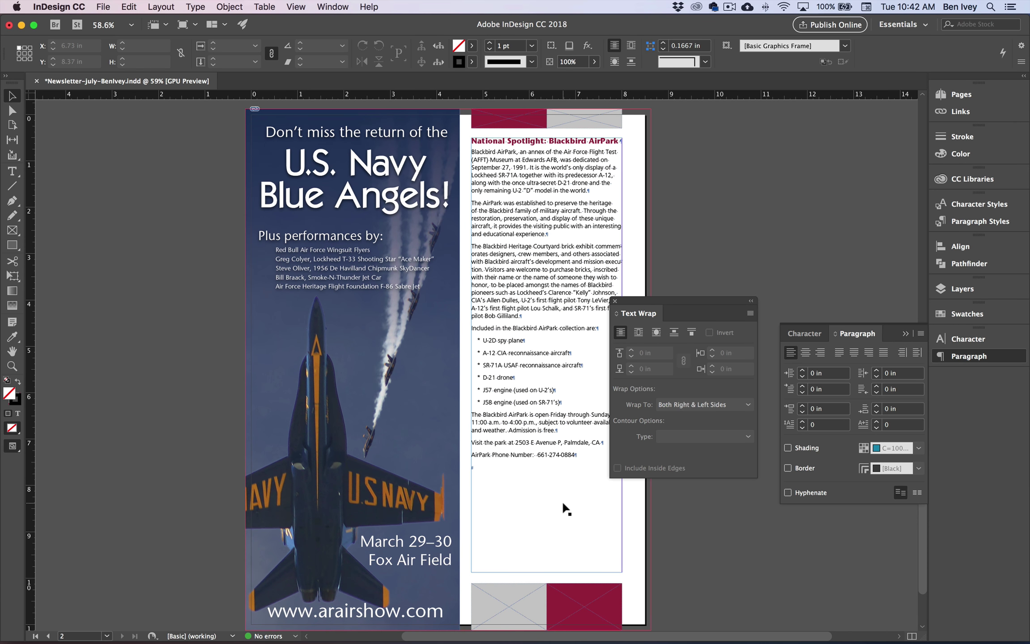
{"action": "scroll", "coordinate": [562, 503], "scroll_direction": "up", "scroll_amount": 15}
{"action": "scroll", "coordinate": [564, 508], "scroll_direction": "up", "scroll_amount": 3}
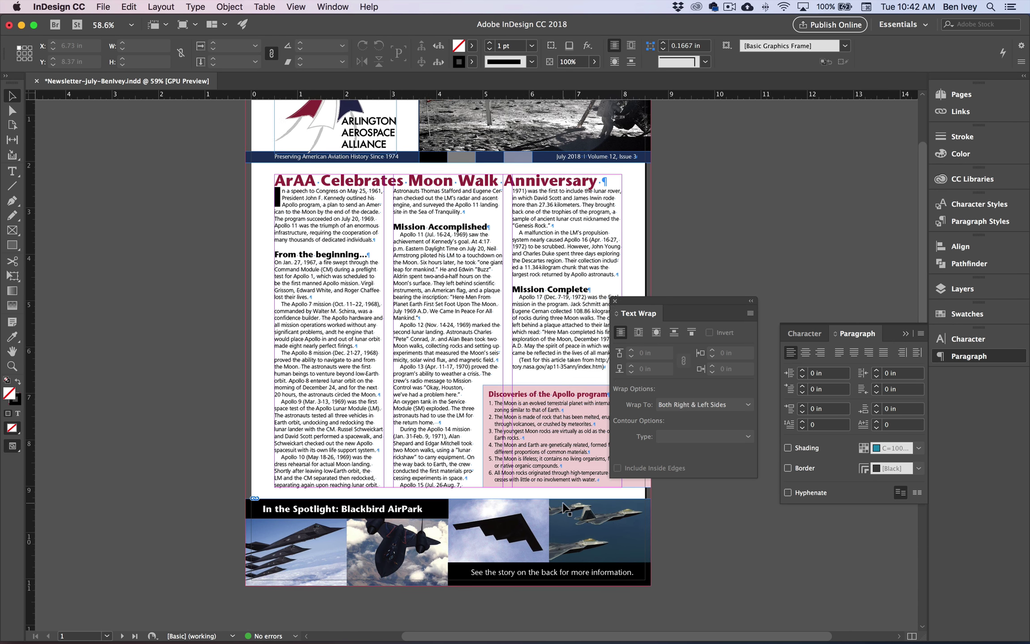
Dock the floating Text Wrap panel, collapse the expanded Paragraph panel, and save the newsletter
{"action": "left_click_drag", "start_coordinate": [650, 305], "coordinate": [958, 377]}
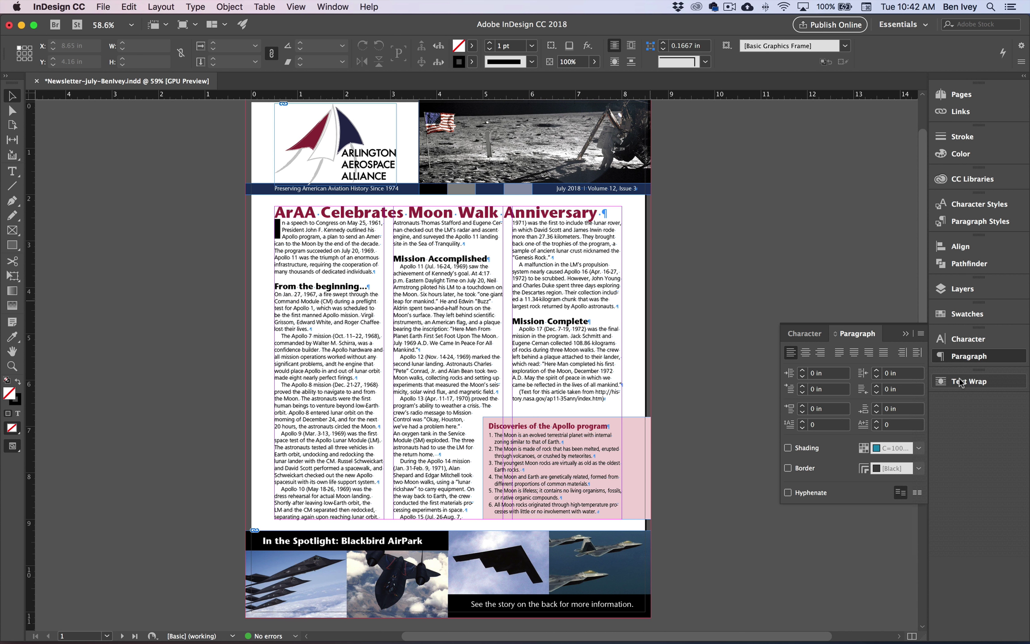
{"action": "left_click", "coordinate": [969, 357]}
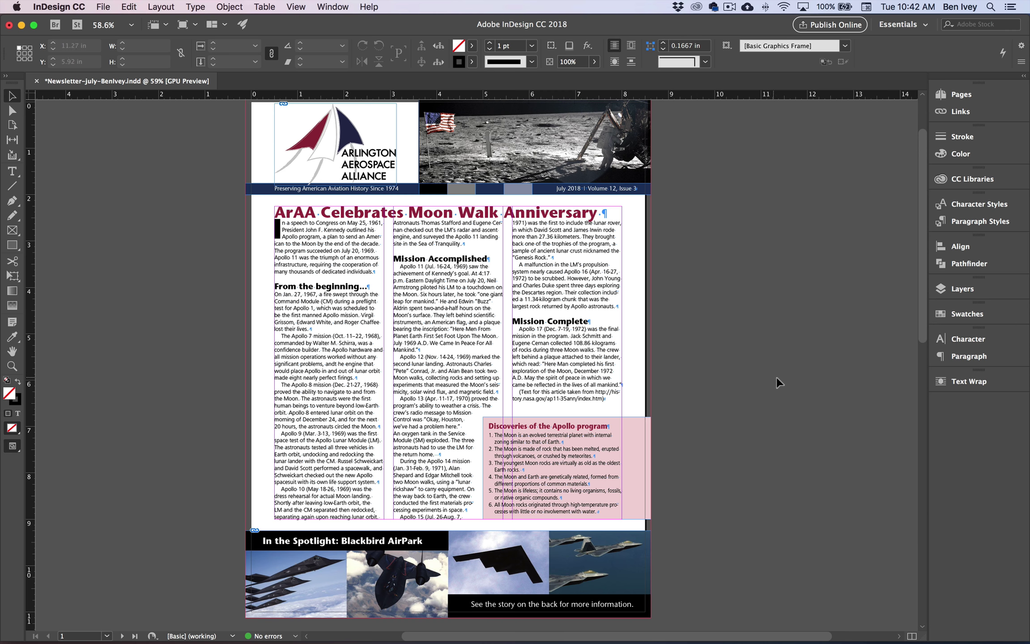
{"action": "left_click", "coordinate": [100, 6]}
{"action": "left_click", "coordinate": [126, 87]}
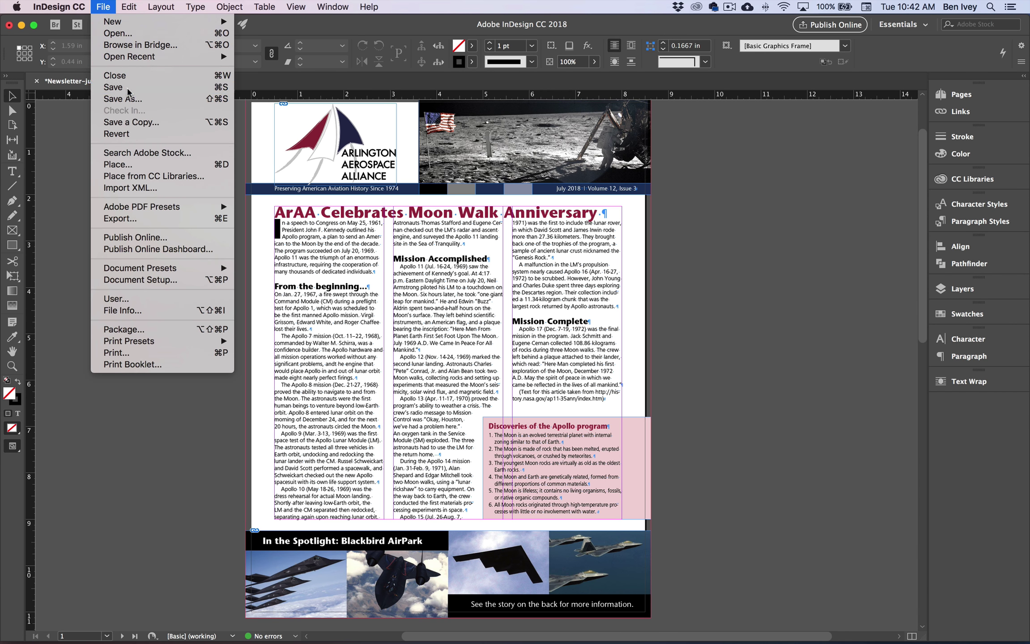